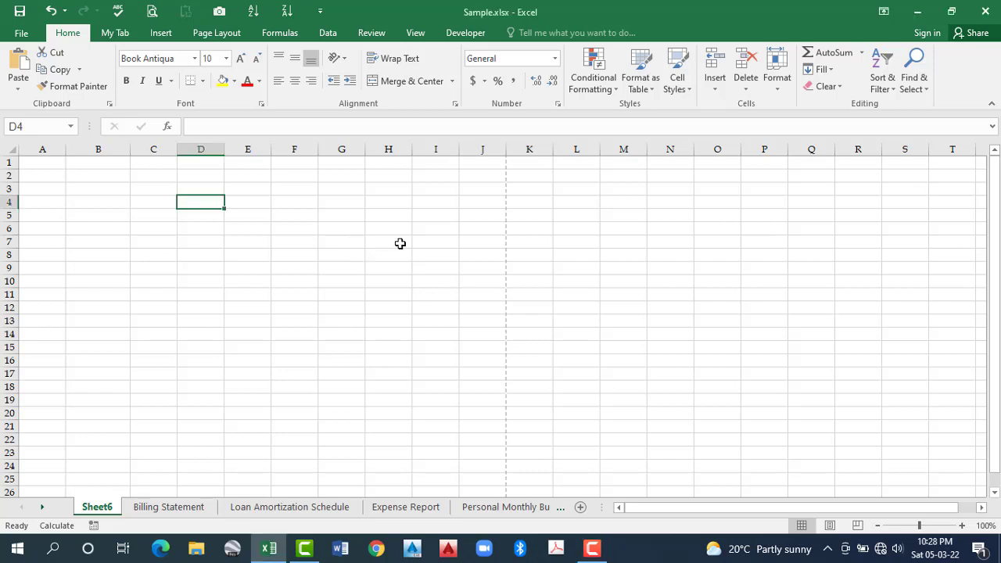
Select G7 and step the active cell around the F6:H8 block with arrow keys.
{"action": "left_click", "coordinate": [350, 243]}
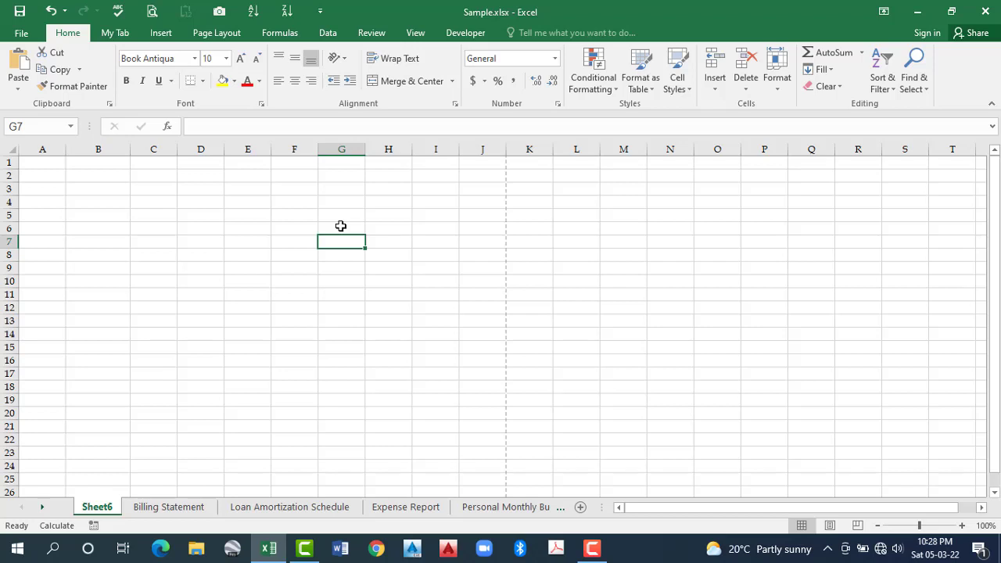
{"action": "key", "text": "Up"}
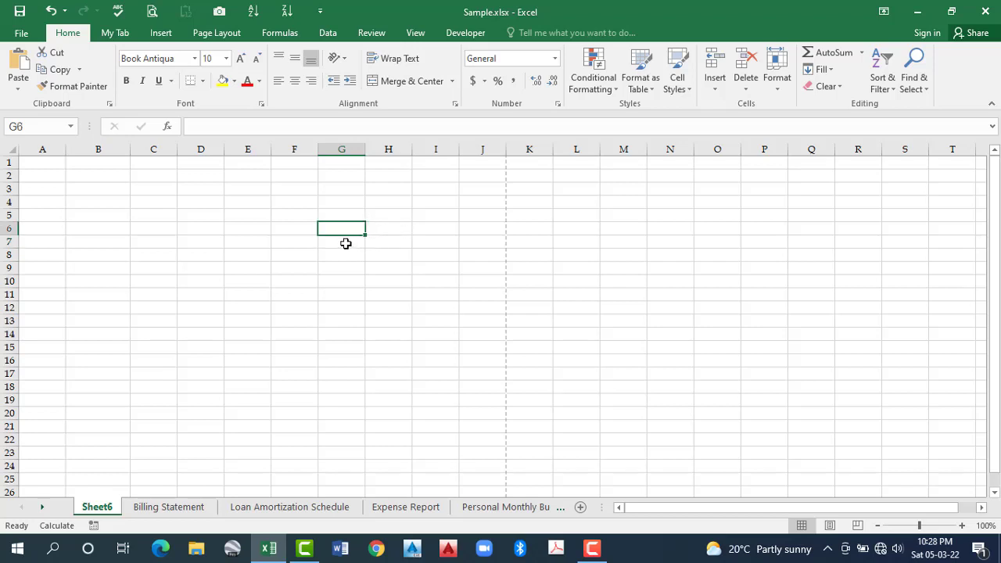
{"action": "key", "text": "Right"}
{"action": "key", "text": "Left"}
{"action": "key", "text": "Down"}
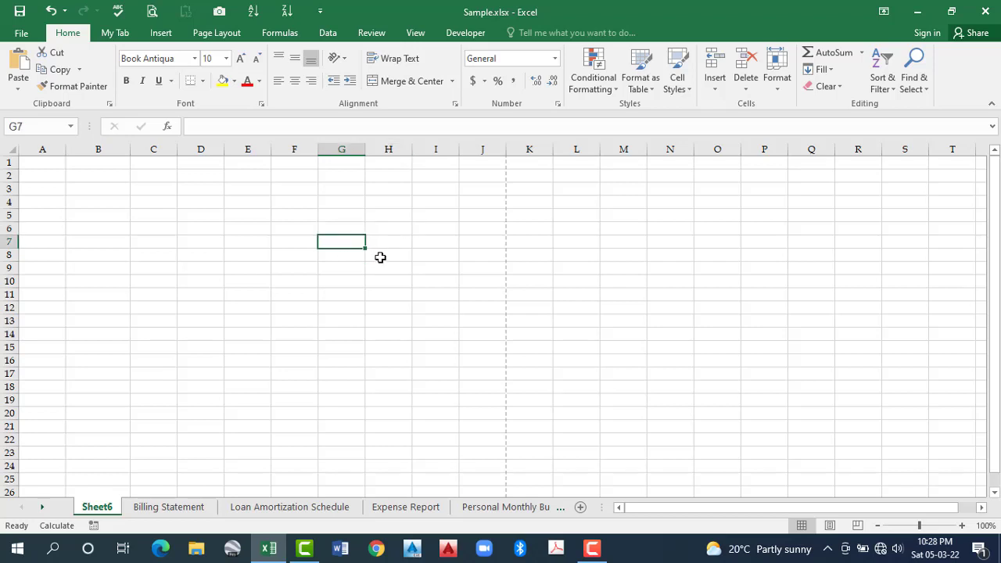
{"action": "key", "text": "Down"}
{"action": "key", "text": "Right"}
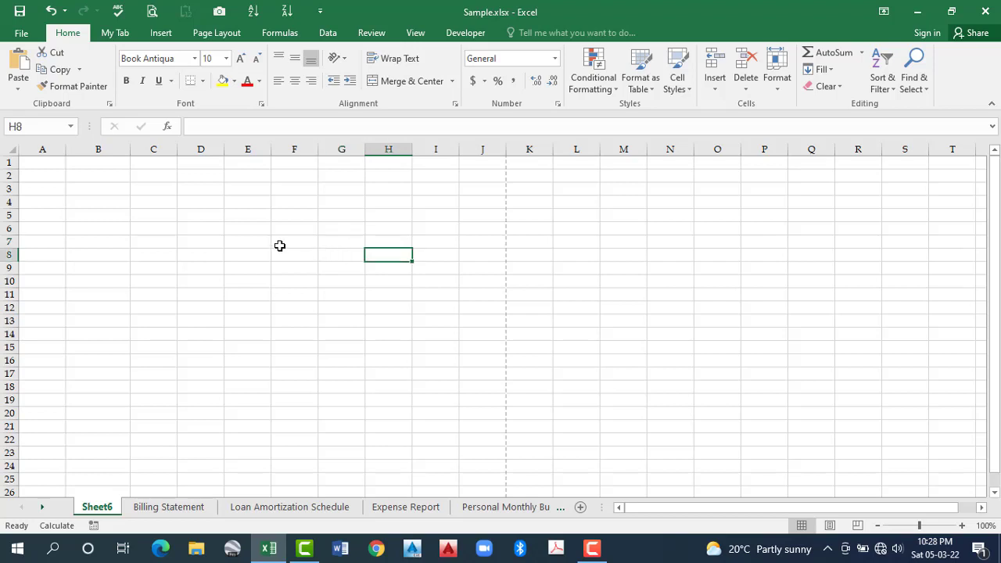
{"action": "key", "text": "Left"}
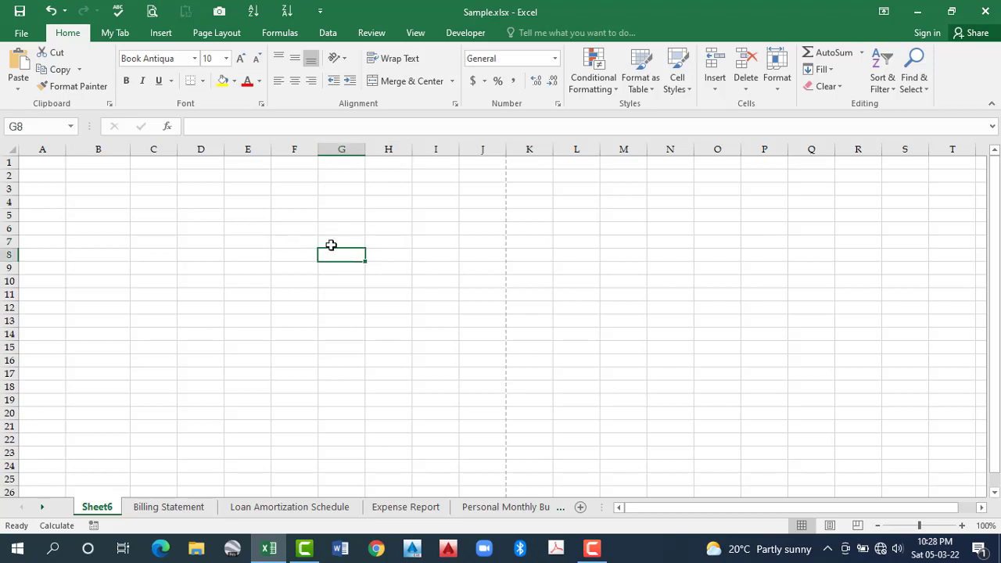
{"action": "key", "text": "Up"}
{"action": "key", "text": "Left"}
{"action": "key", "text": "Right"}
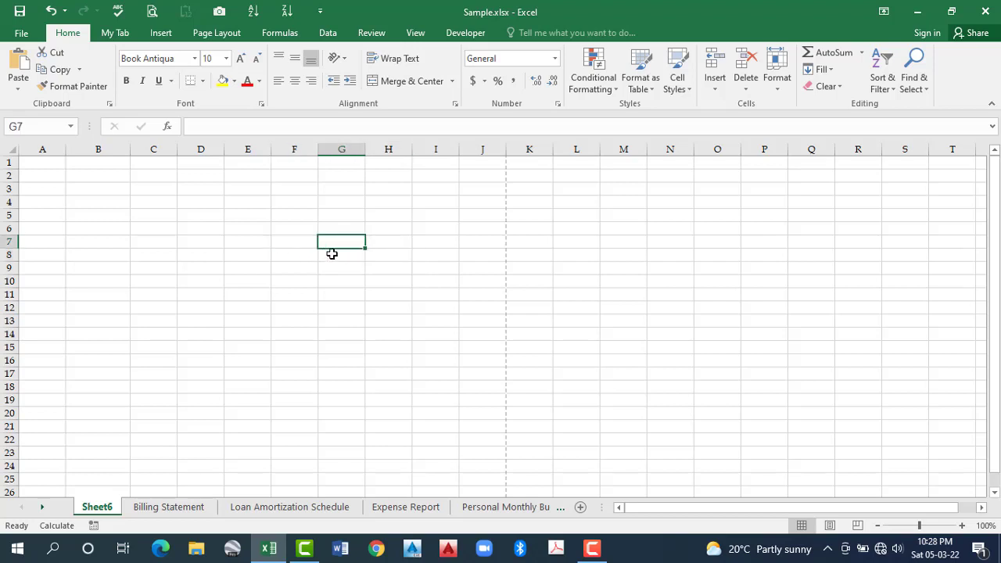
{"action": "key", "text": "Left"}
{"action": "key", "text": "Down"}
{"action": "key", "text": "Right"}
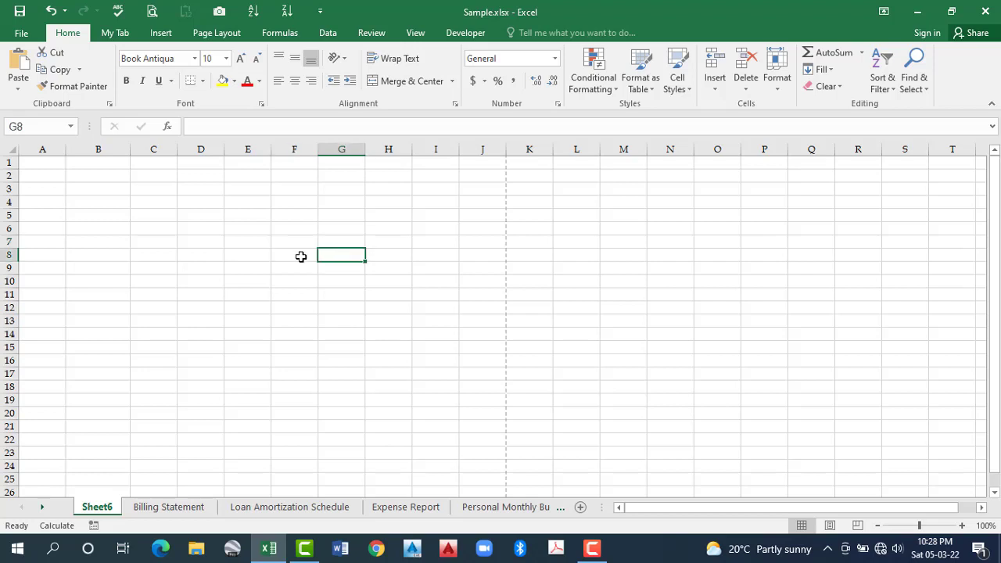
{"action": "key", "text": "Up"}
{"action": "key", "text": "Left"}
{"action": "key", "text": "Down"}
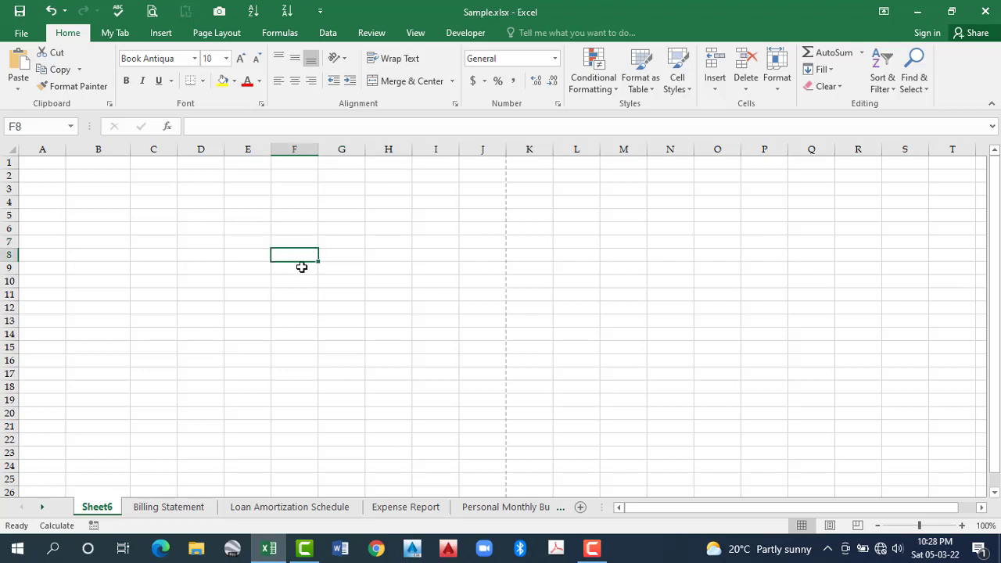
{"action": "key", "text": "Right"}
{"action": "key", "text": "Up"}
Move the active cell down to E11, then around cells F9 through G10.
{"action": "key", "text": "Left"}
{"action": "key", "text": "Down"}
{"action": "key", "text": "Down"}
{"action": "key", "text": "Down"}
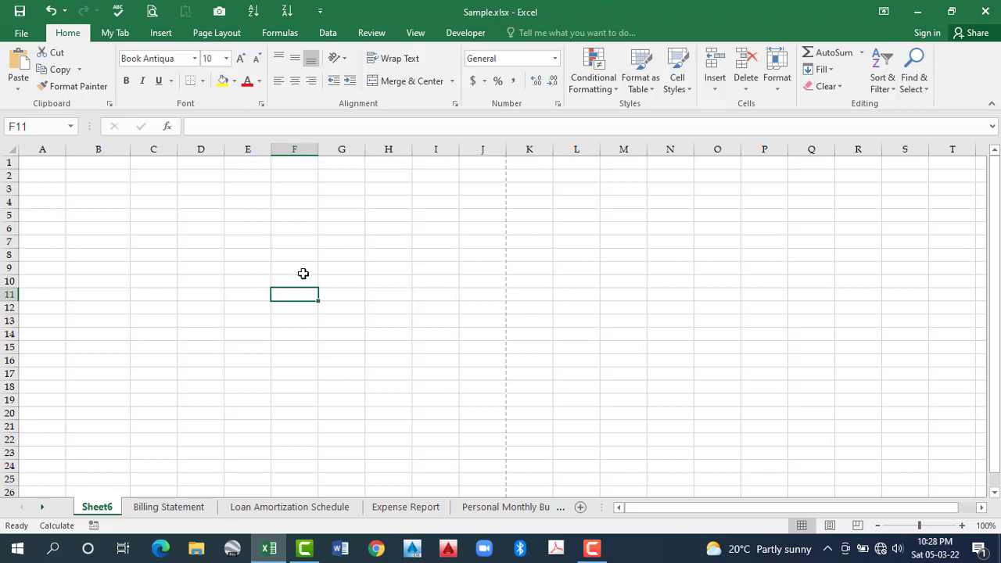
{"action": "key", "text": "Left"}
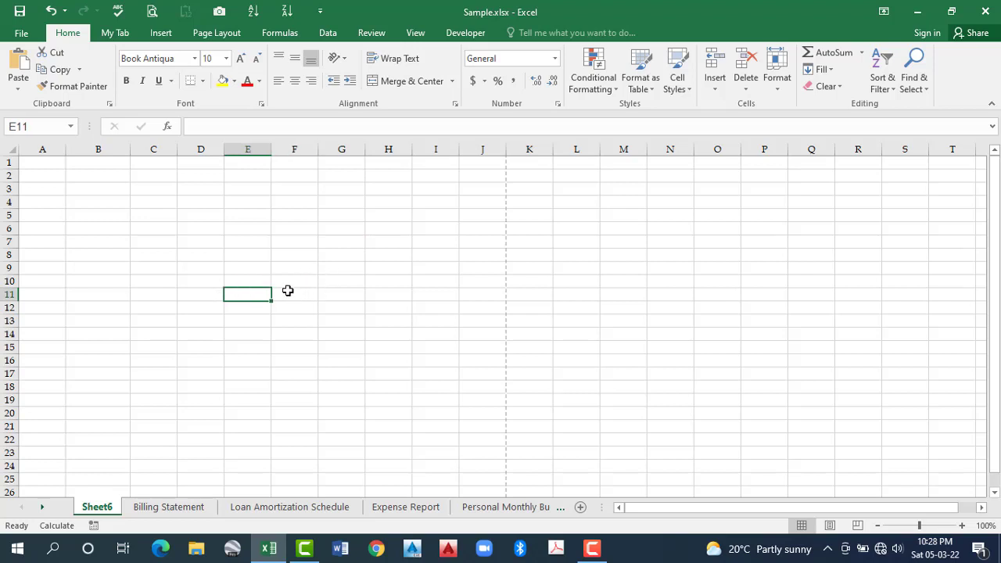
{"action": "key", "text": "Up"}
{"action": "key", "text": "Up"}
{"action": "key", "text": "Right"}
{"action": "key", "text": "Right"}
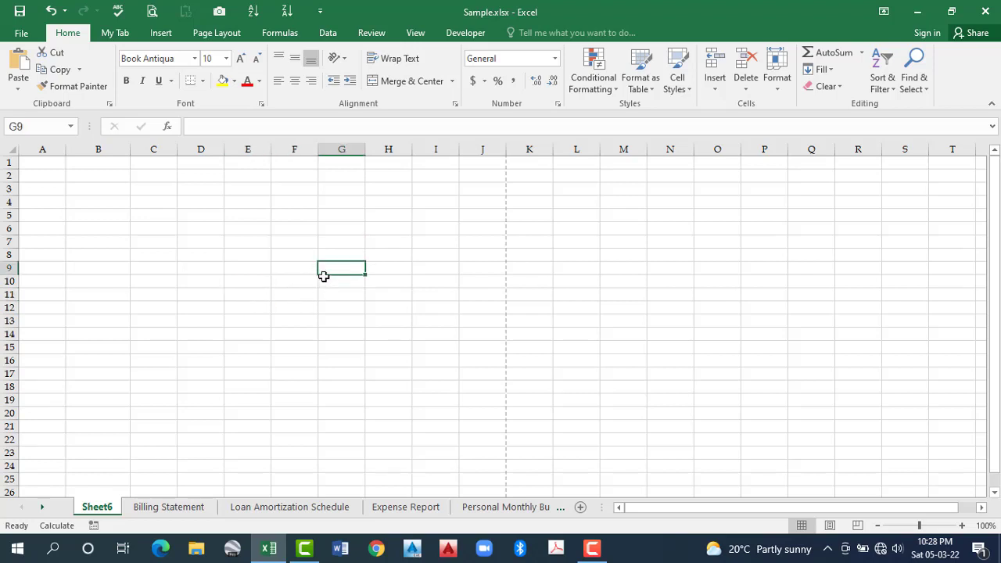
{"action": "key", "text": "Left"}
{"action": "key", "text": "Down"}
{"action": "key", "text": "Right"}
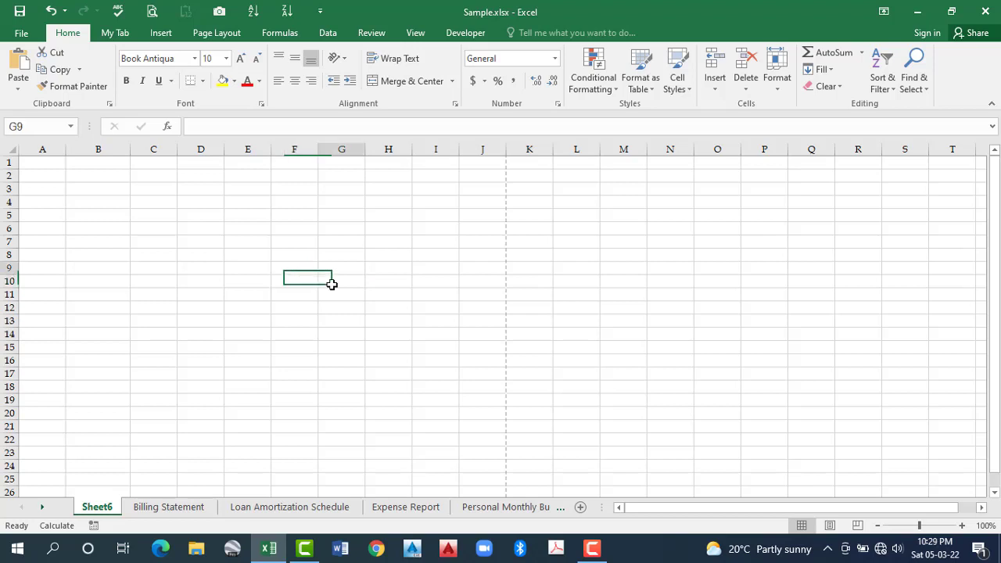
{"action": "key", "text": "Up"}
{"action": "key", "text": "Left"}
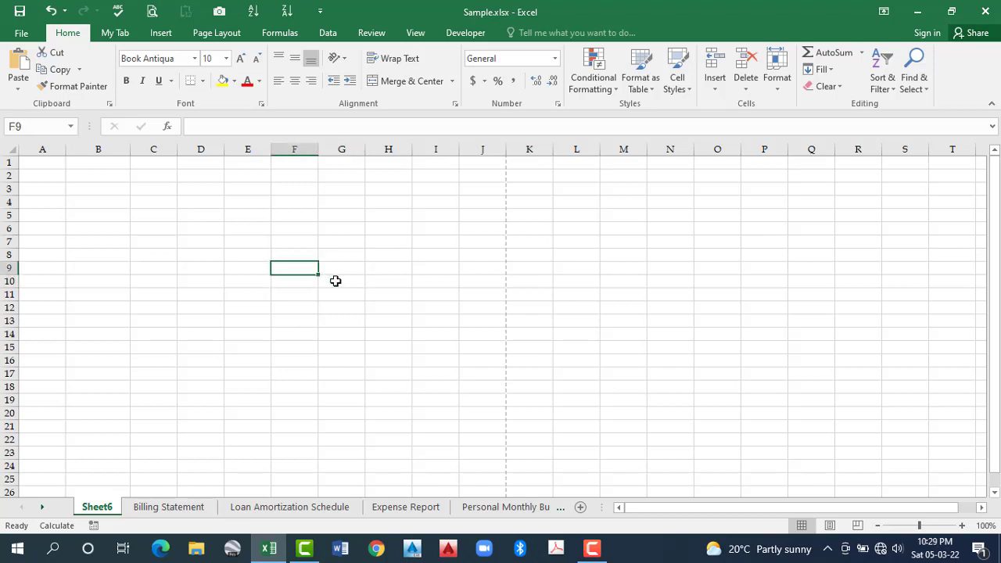
{"action": "key", "text": "Right"}
{"action": "key", "text": "Down"}
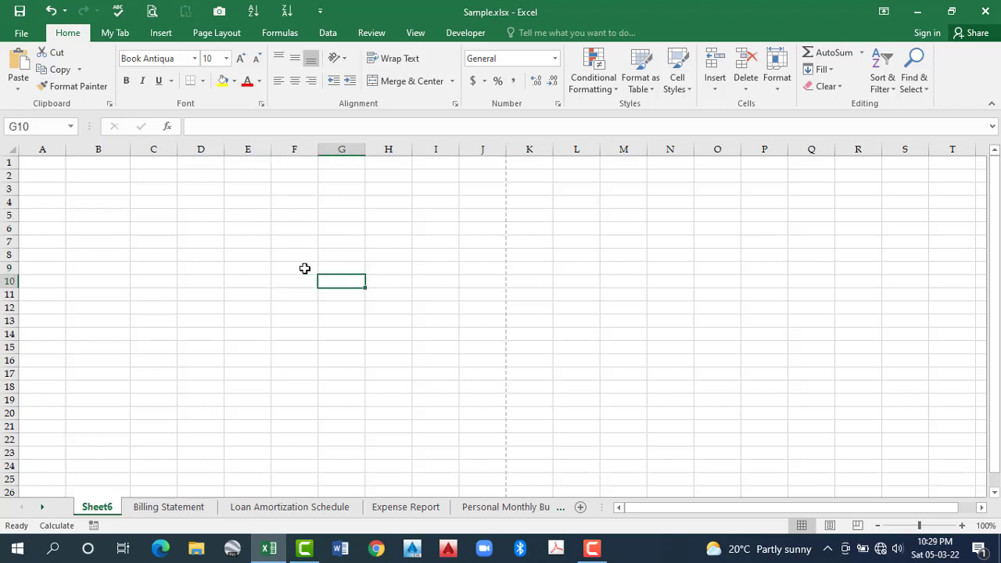
{"action": "key", "text": "Up"}
{"action": "key", "text": "Left"}
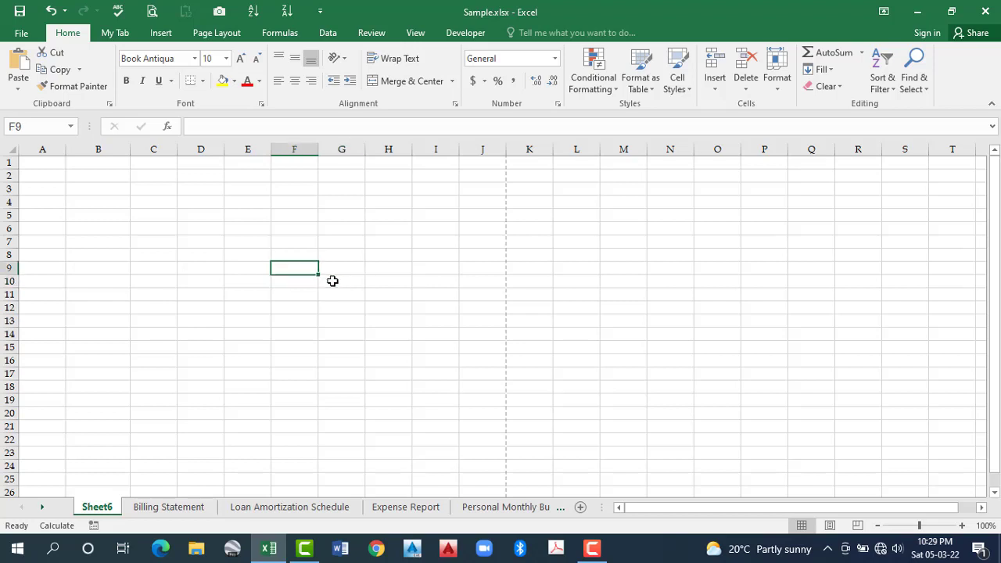
{"action": "key", "text": "Right"}
{"action": "key", "text": "Down"}
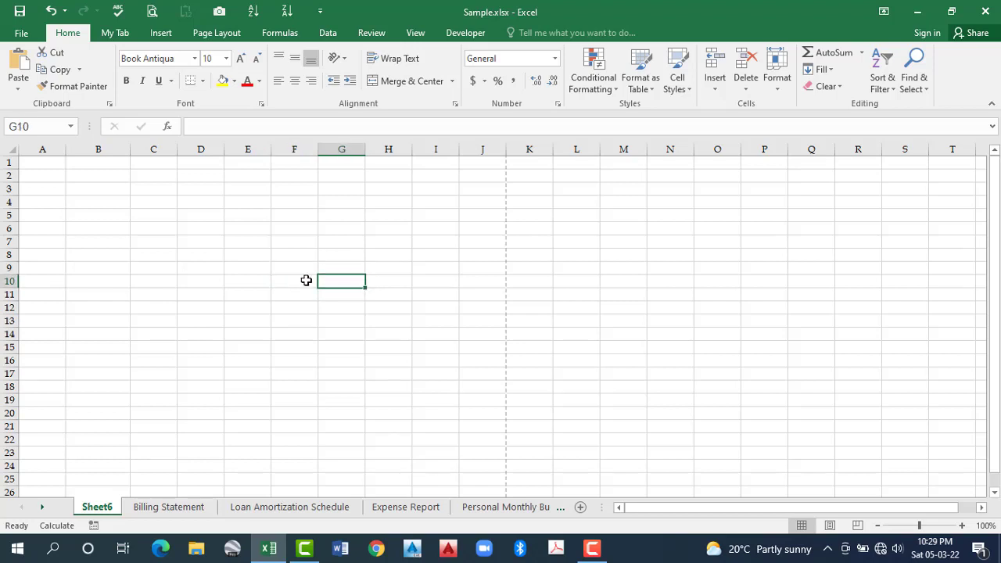
{"action": "key", "text": "Left"}
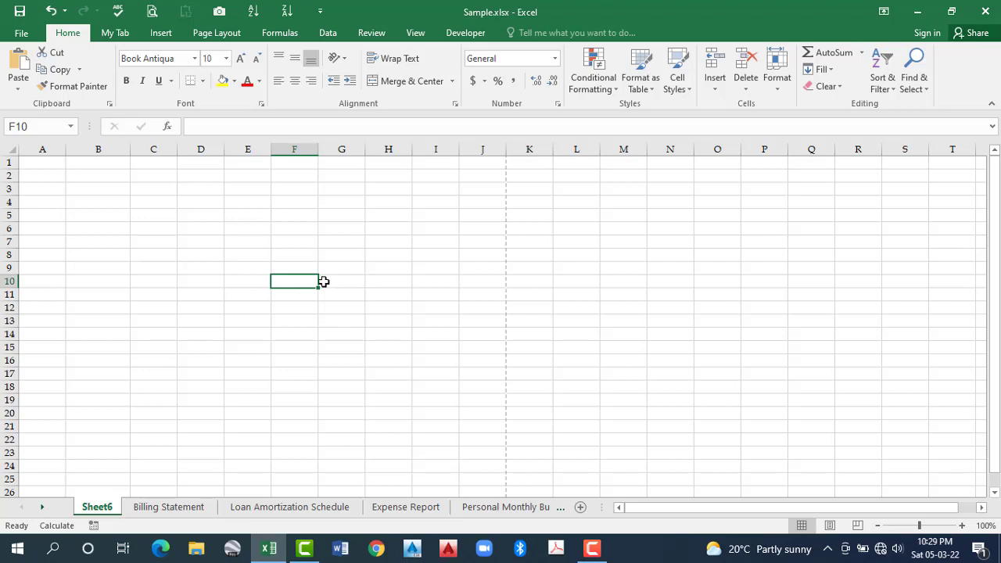
{"action": "key", "text": "Up"}
{"action": "key", "text": "Right"}
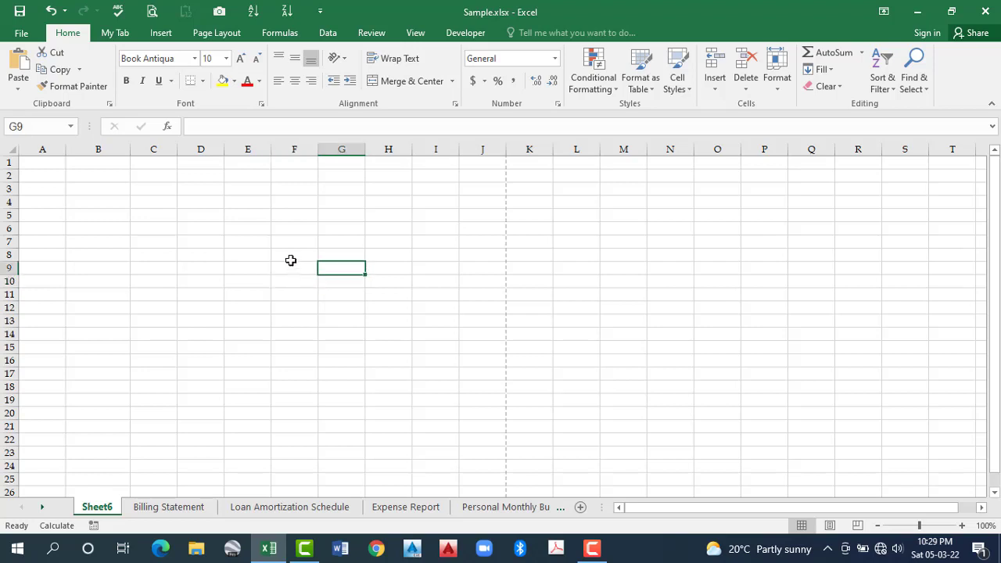
{"action": "key", "text": "Down"}
{"action": "key", "text": "Left"}
{"action": "key", "text": "Up"}
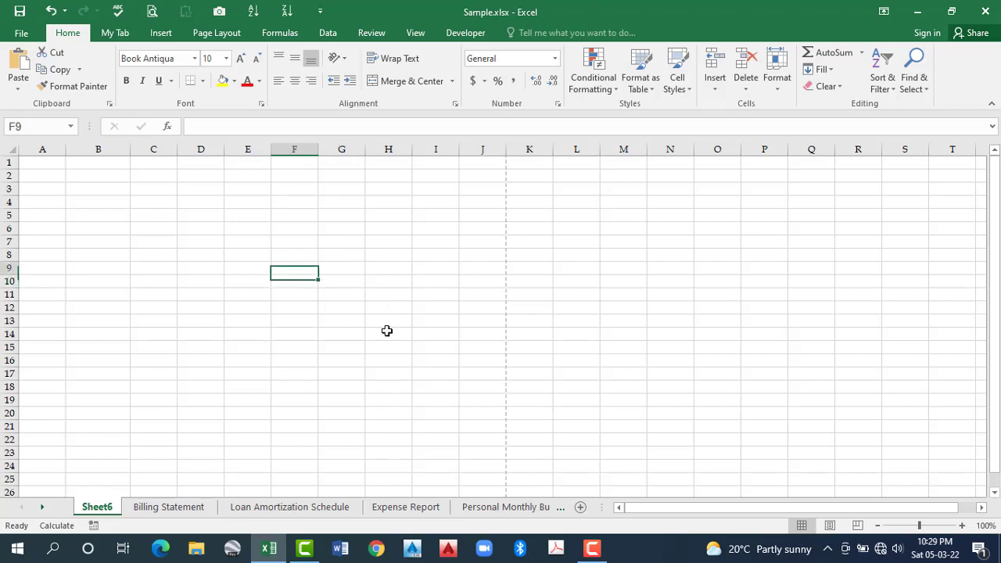
Select G12, move the active cell to D8, then select all of row 8.
{"action": "left_click", "coordinate": [342, 309]}
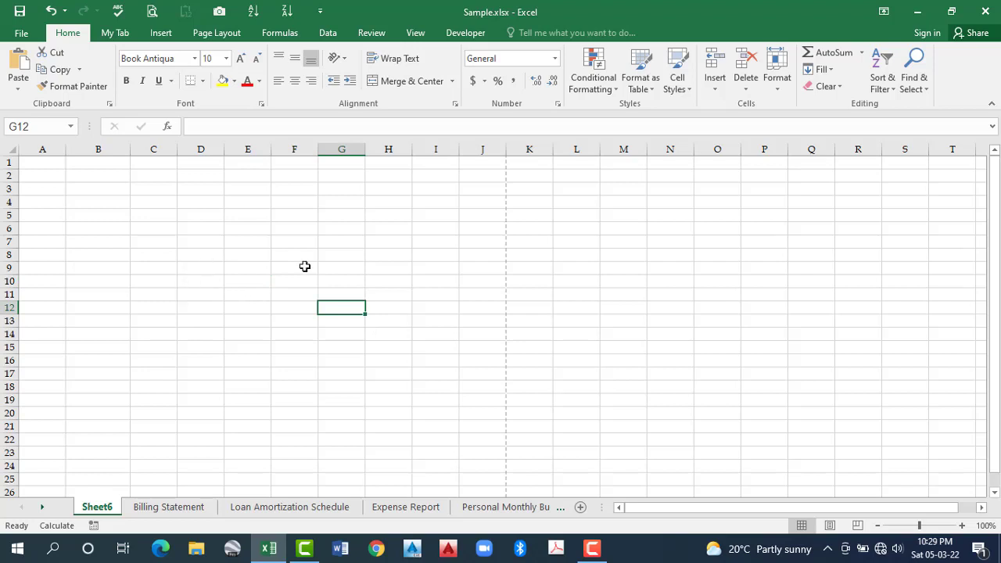
{"action": "key", "text": "Up"}
{"action": "key", "text": "Left"}
{"action": "key", "text": "Left"}
{"action": "key", "text": "Left"}
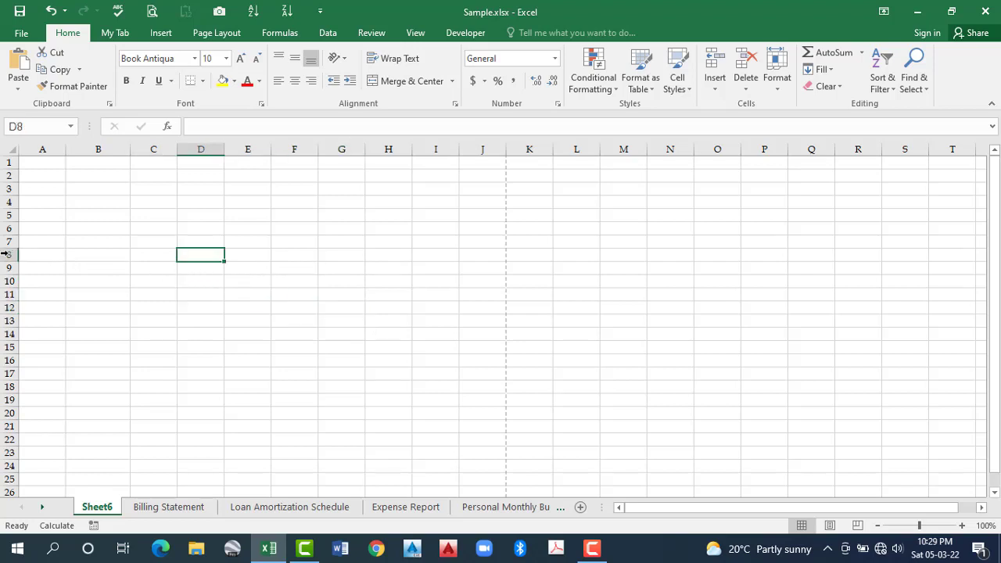
{"action": "key", "text": "Right"}
{"action": "key", "text": "Right"}
{"action": "key", "text": "Down"}
{"action": "left_click", "coordinate": [6, 255]}
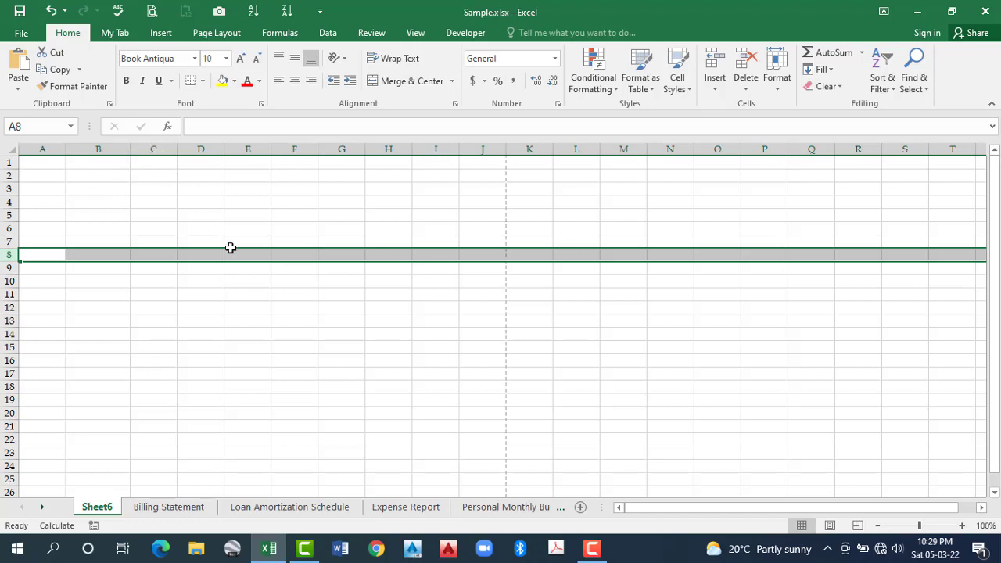
Select column C with Ctrl+Space, then select the whole of row 1.
{"action": "key", "text": "ctrl+space"}
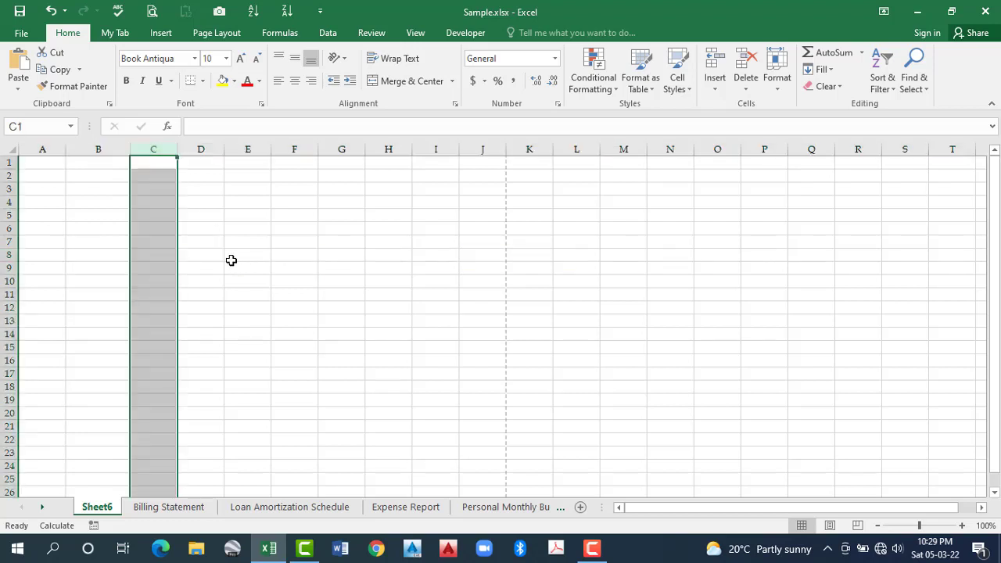
{"action": "left_click", "coordinate": [200, 228]}
{"action": "left_click", "coordinate": [154, 176]}
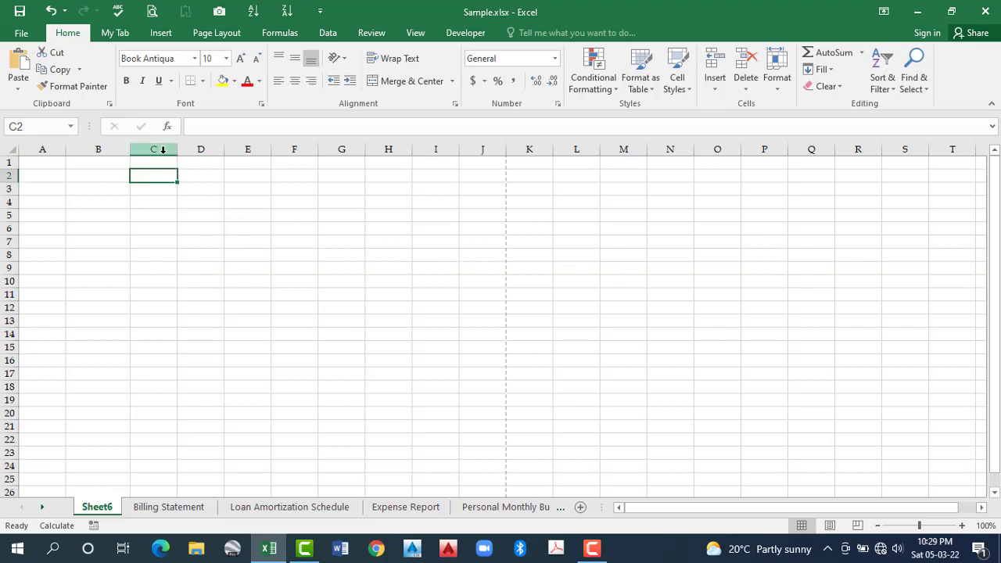
{"action": "key", "text": "ctrl+space"}
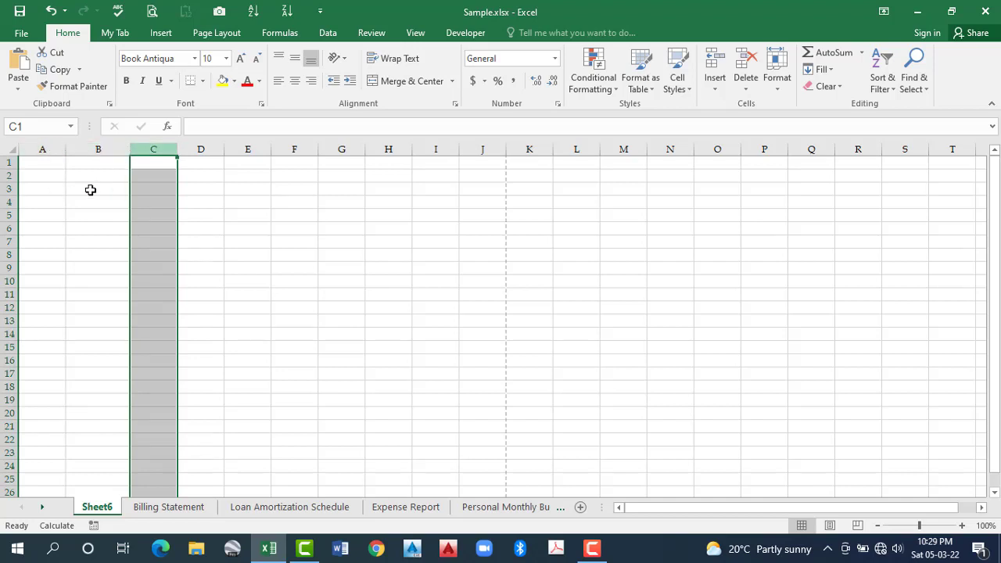
{"action": "left_click", "coordinate": [8, 163]}
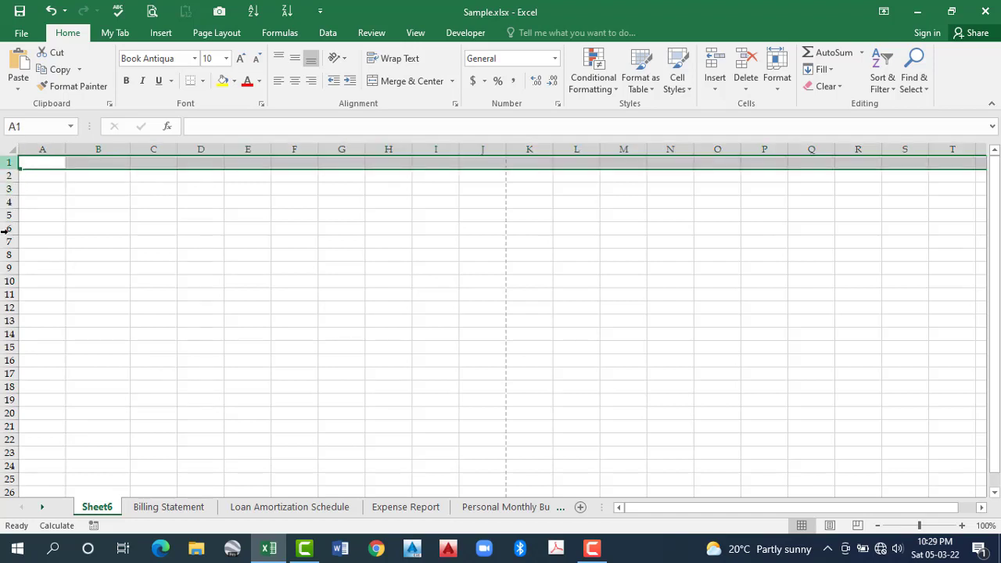
Select single cells A5 and E8, then arrow the active cell to D9 and F9.
{"action": "left_click", "coordinate": [57, 216]}
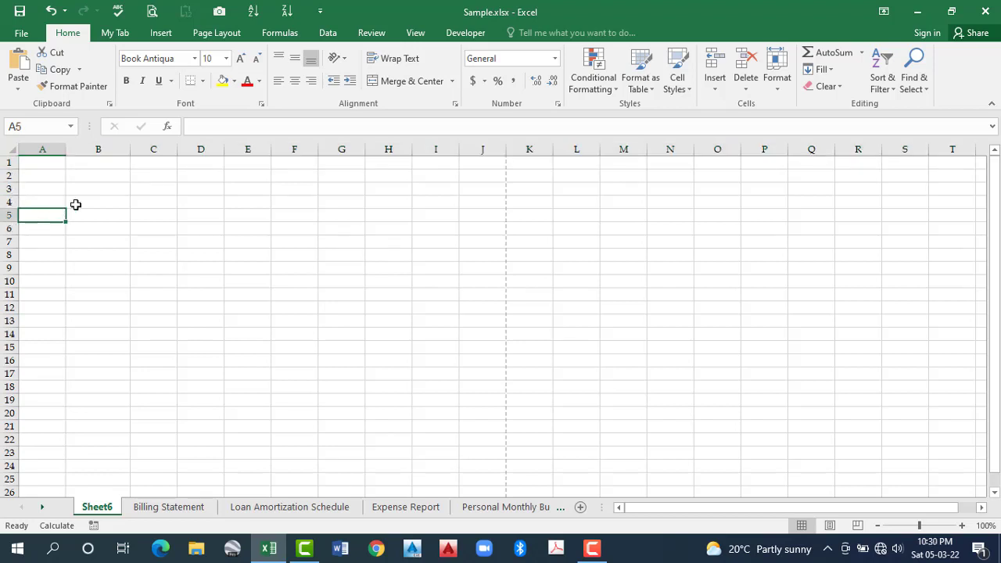
{"action": "left_click", "coordinate": [250, 253]}
{"action": "key", "text": "Down"}
{"action": "key", "text": "Left"}
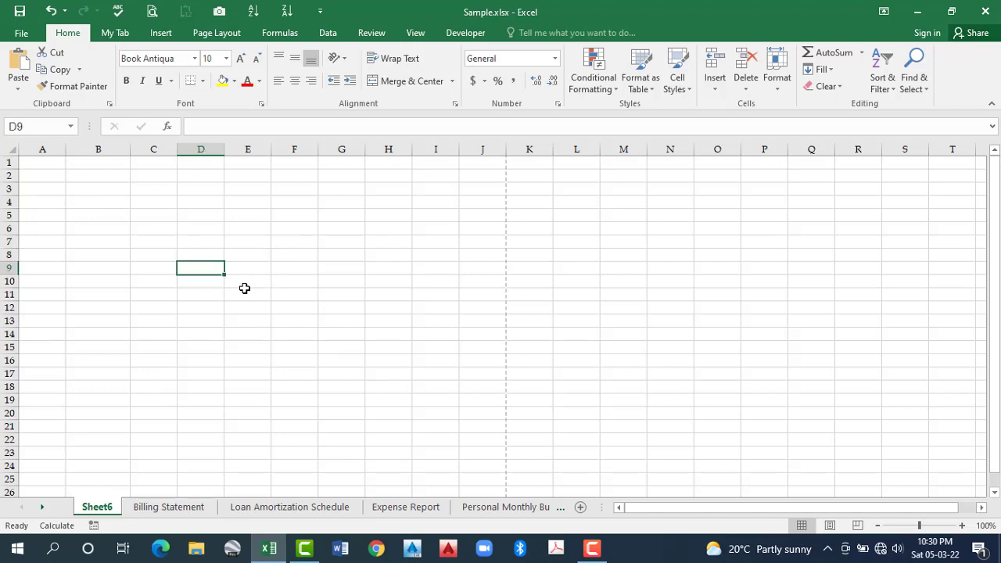
{"action": "key", "text": "Right"}
{"action": "key", "text": "Right"}
Select E10, then arrow the active cell to G12, D7, E8 and E9.
{"action": "left_click", "coordinate": [244, 285]}
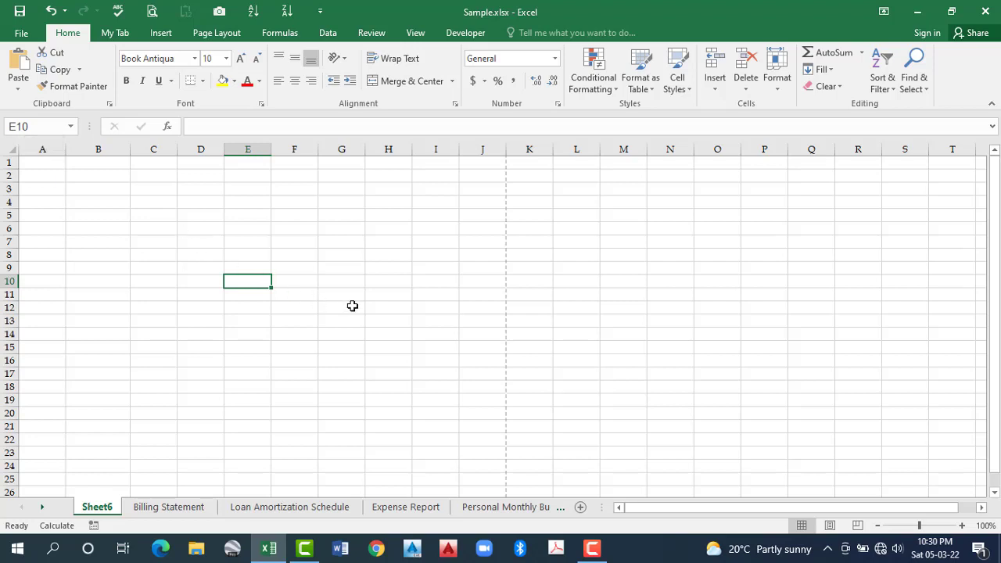
{"action": "key", "text": "Right"}
{"action": "key", "text": "Right"}
{"action": "key", "text": "Down"}
{"action": "key", "text": "Down"}
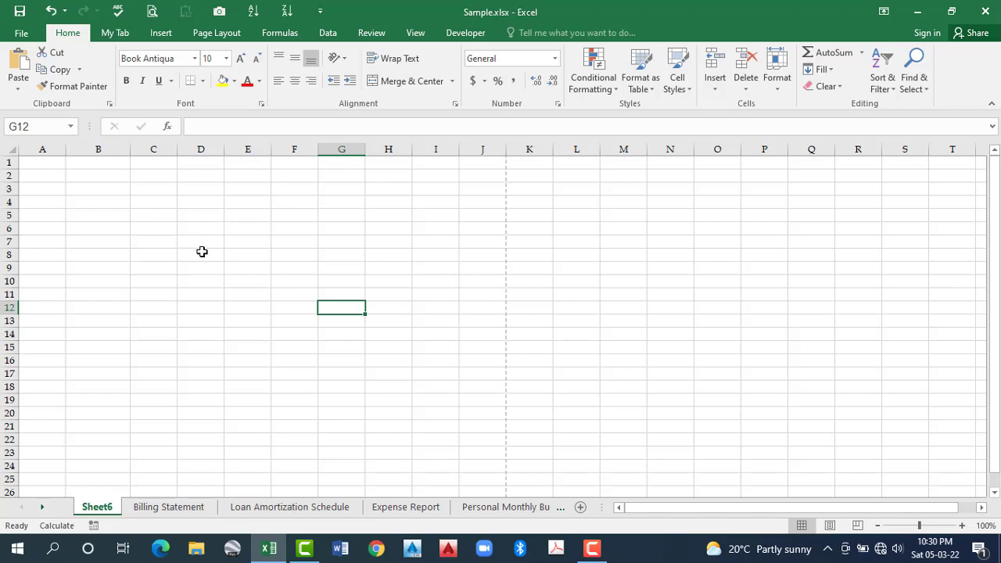
{"action": "key", "text": "Up"}
{"action": "key", "text": "Up"}
{"action": "key", "text": "Up"}
{"action": "key", "text": "Left"}
{"action": "key", "text": "Left"}
{"action": "key", "text": "Left"}
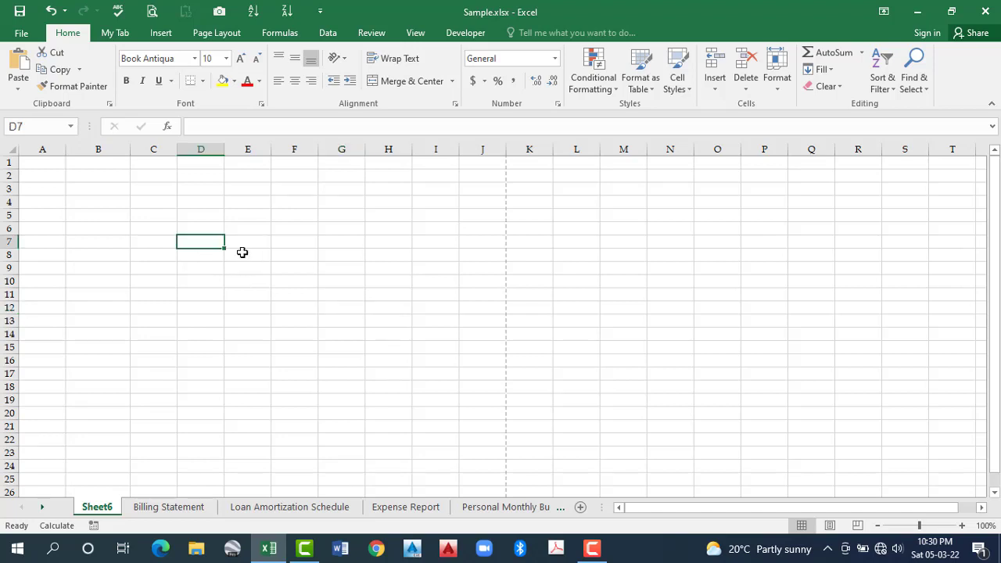
{"action": "key", "text": "Down"}
{"action": "key", "text": "Right"}
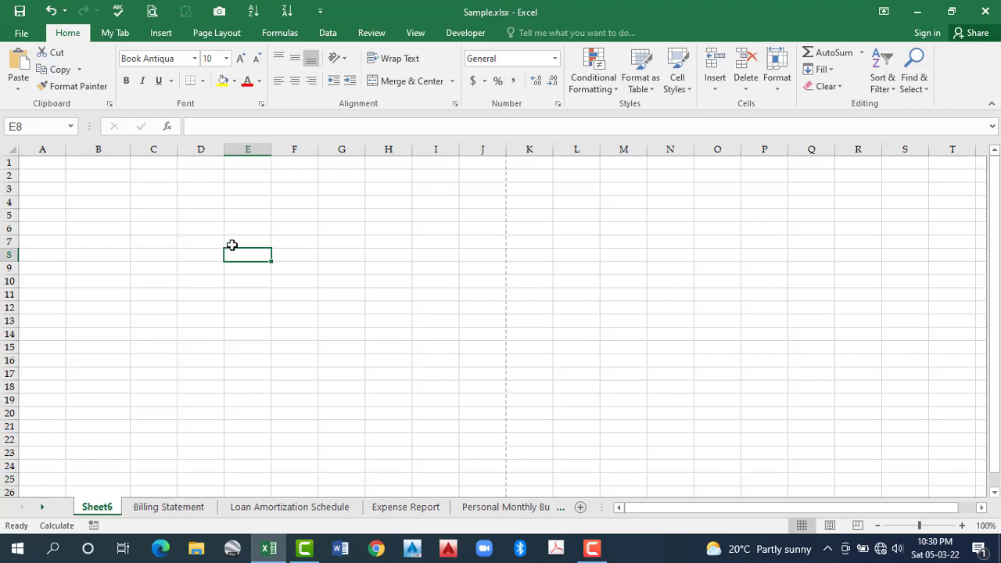
{"action": "key", "text": "Down"}
Extend a selection from D6 to D6:I15, then collapse it and move to F8.
{"action": "left_click", "coordinate": [200, 226]}
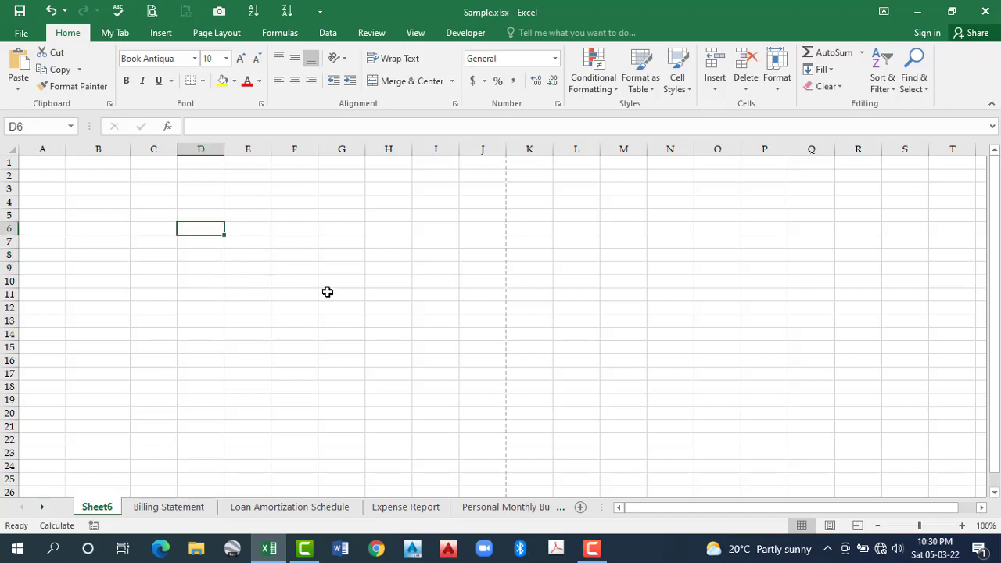
{"action": "key", "text": "shift+Down"}
{"action": "key", "text": "shift+Down"}
{"action": "key", "text": "shift+Right"}
{"action": "key", "text": "shift+Right"}
{"action": "key", "text": "shift+Right"}
{"action": "key", "text": "shift+Right"}
{"action": "key", "text": "shift+Down"}
{"action": "key", "text": "shift+Down"}
{"action": "key", "text": "shift+Down"}
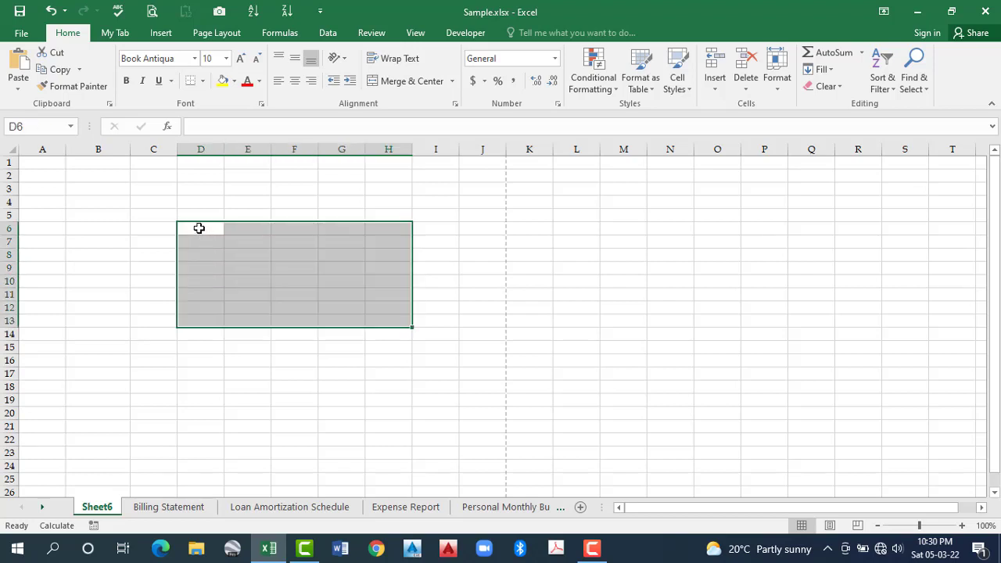
{"action": "key", "text": "shift+BackSpace"}
{"action": "left_click", "coordinate": [444, 345], "text": "shift"}
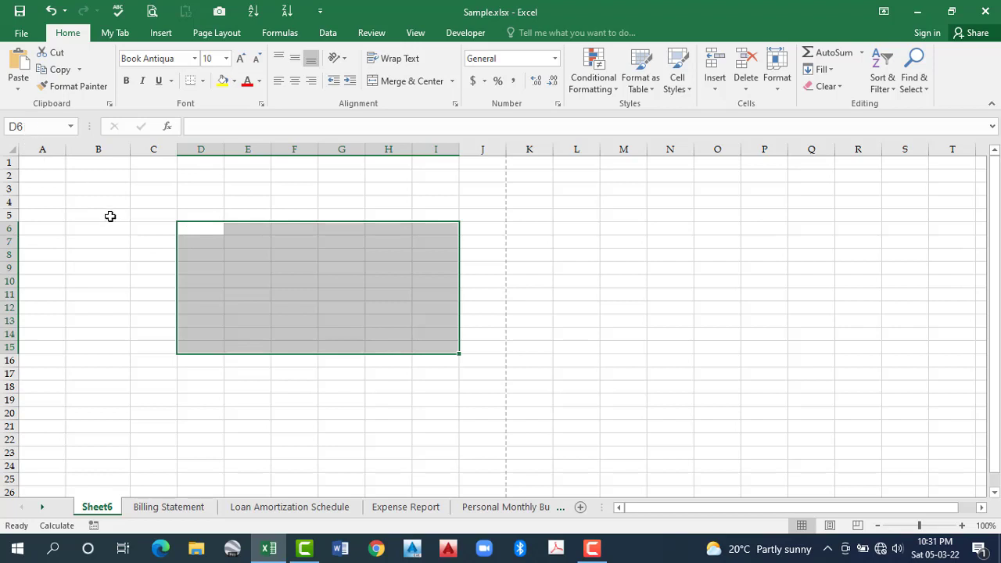
{"action": "key", "text": "Left"}
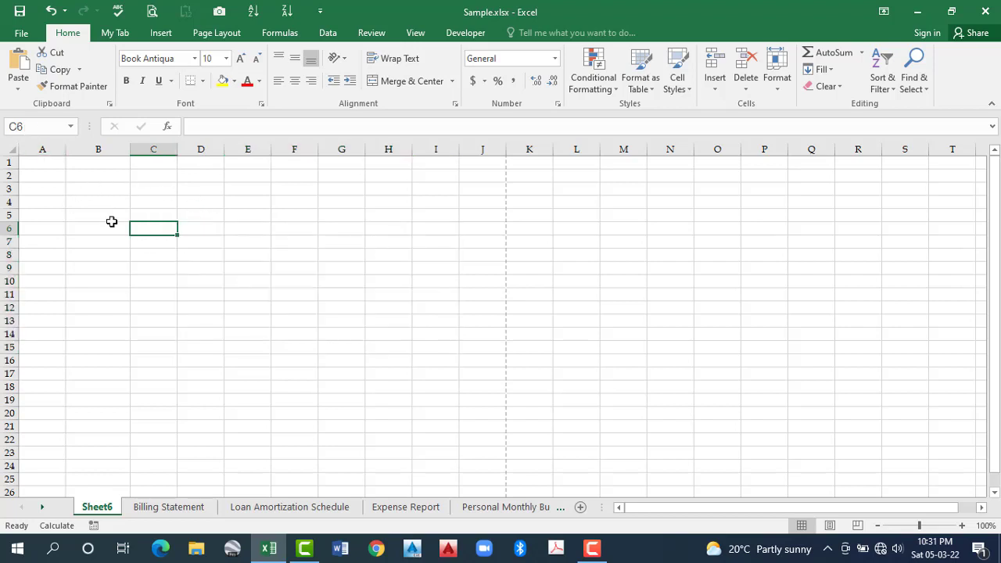
{"action": "key", "text": "Right"}
{"action": "key", "text": "Right"}
{"action": "key", "text": "Right"}
{"action": "key", "text": "Down"}
{"action": "key", "text": "Down"}
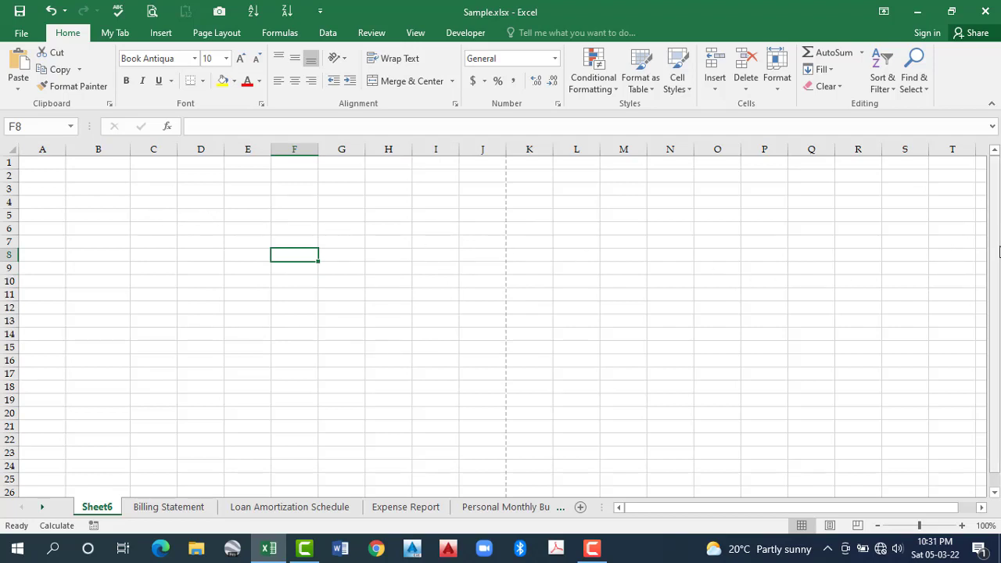
{"action": "left_click_drag", "start_coordinate": [989, 318], "coordinate": [750, 510]}
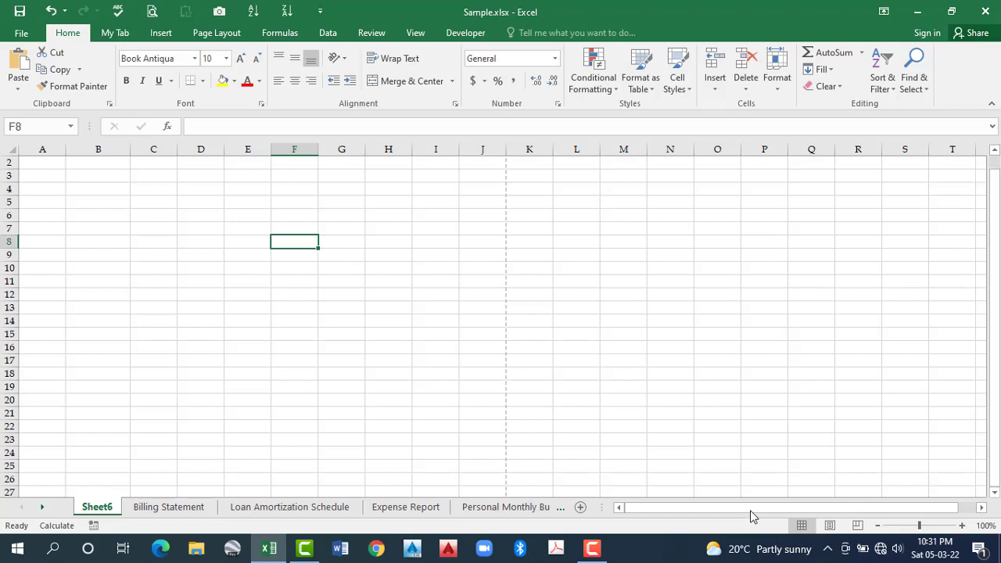
{"action": "left_click_drag", "start_coordinate": [848, 513], "coordinate": [148, 520]}
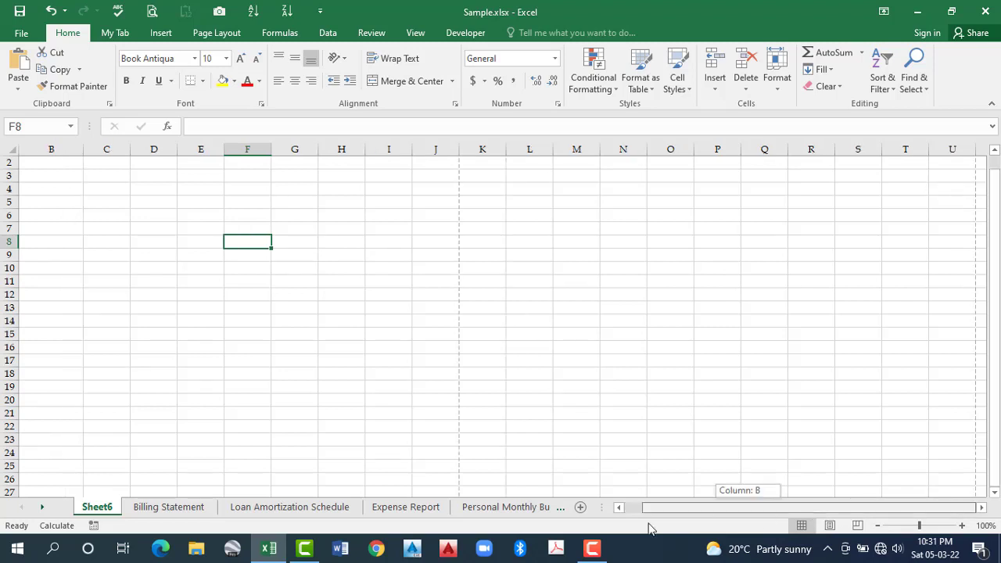
{"action": "left_click", "coordinate": [154, 515]}
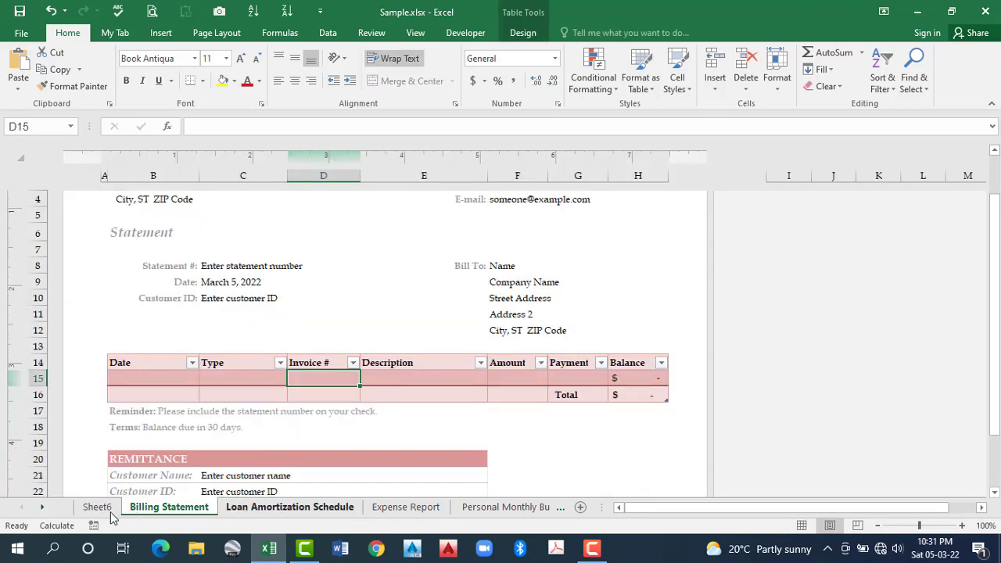
{"action": "key", "text": "ctrl+Page_Down"}
{"action": "key", "text": "ctrl+Page_Up"}
{"action": "key", "text": "ctrl+Page_Up"}
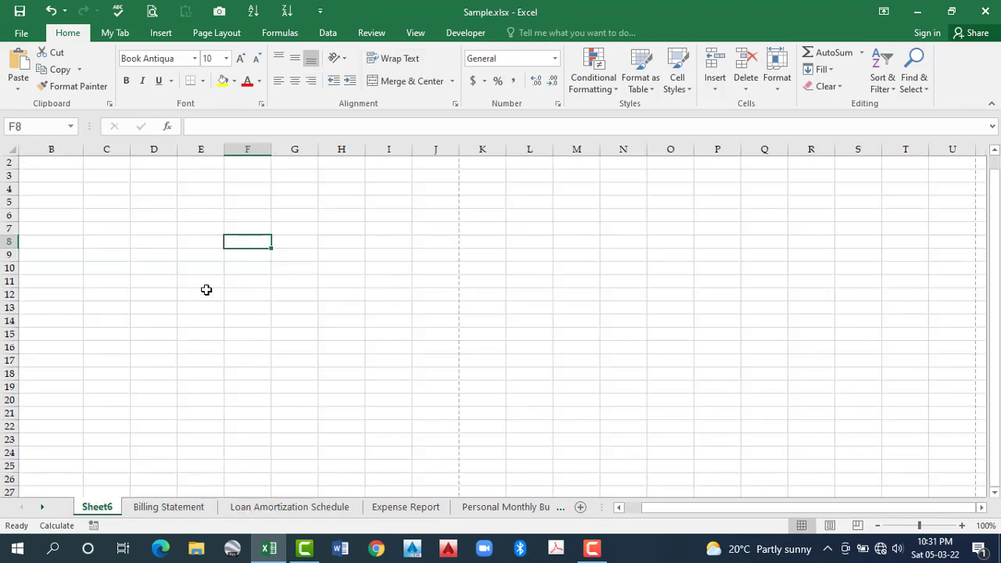
{"action": "key", "text": "Left"}
{"action": "key", "text": "Down"}
{"action": "key", "text": "Down"}
{"action": "key", "text": "Down"}
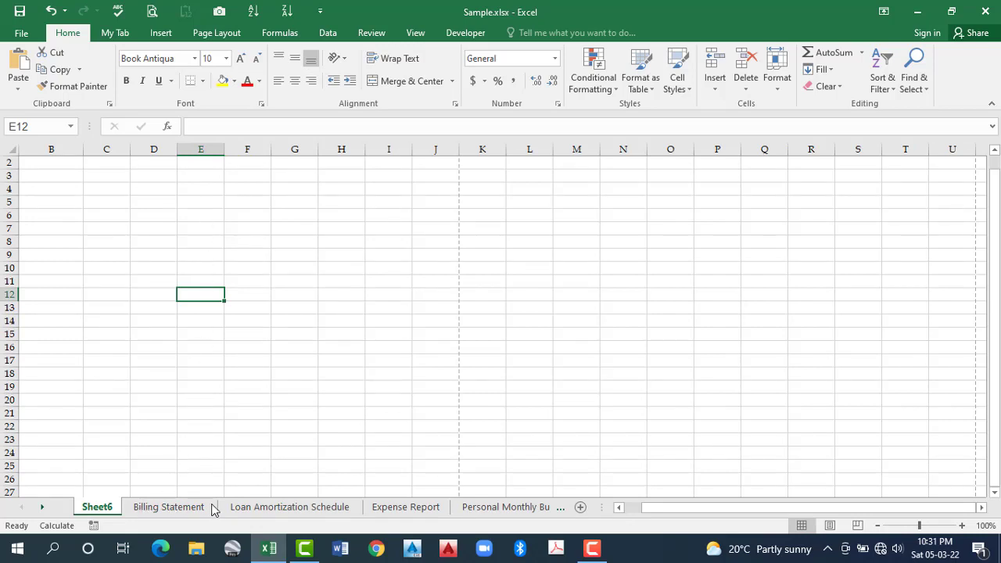
{"action": "left_click", "coordinate": [288, 506], "text": "ctrl"}
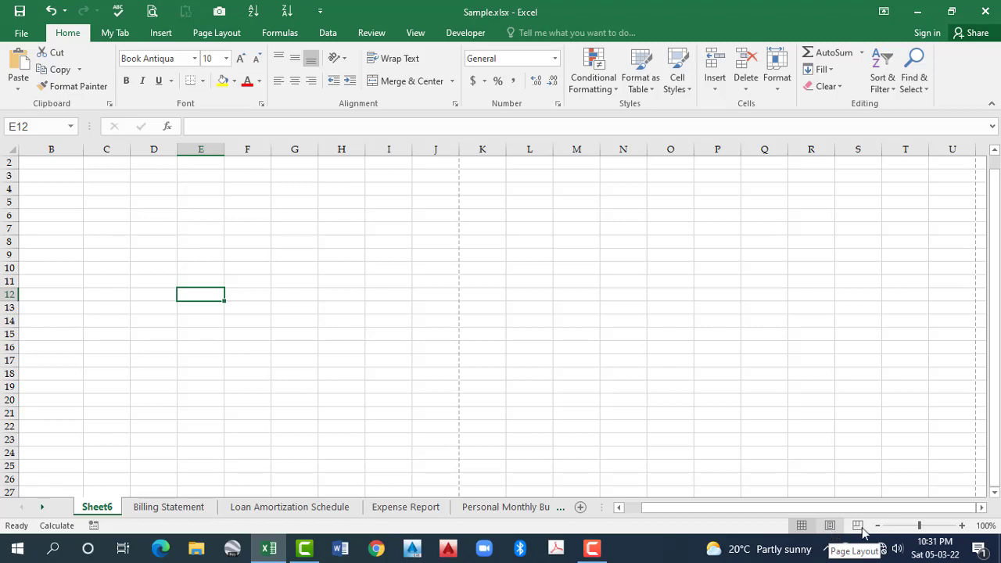
{"action": "left_click", "coordinate": [815, 530]}
{"action": "key", "text": "alt+w"}
{"action": "key", "text": "i"}
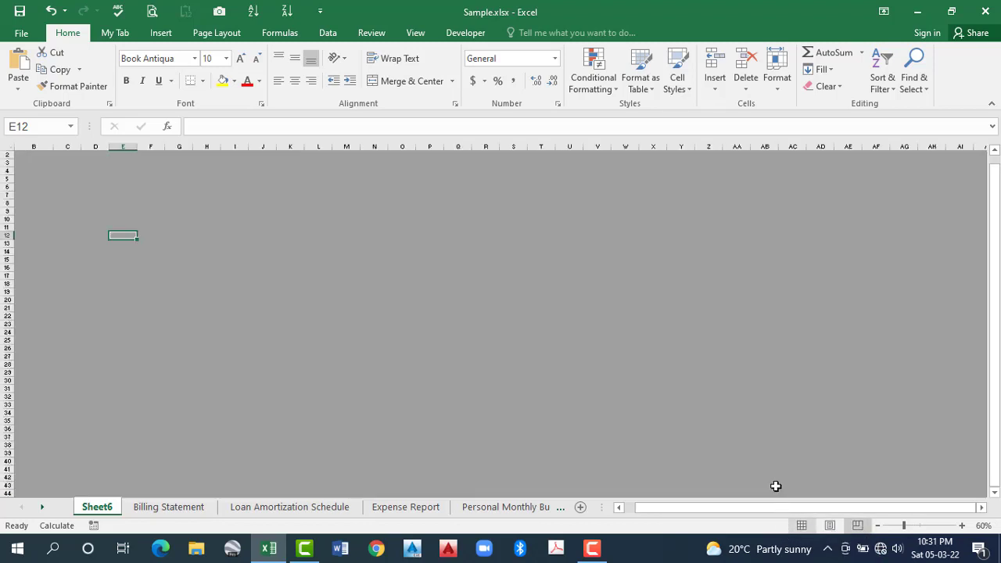
{"action": "left_click", "coordinate": [801, 525]}
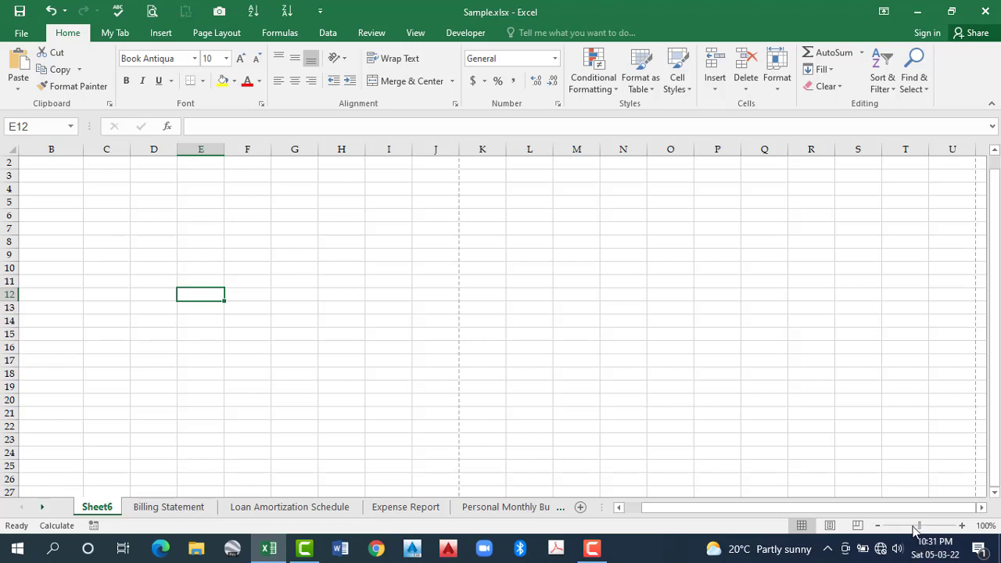
{"action": "left_click", "coordinate": [912, 525]}
{"action": "left_click", "coordinate": [925, 526]}
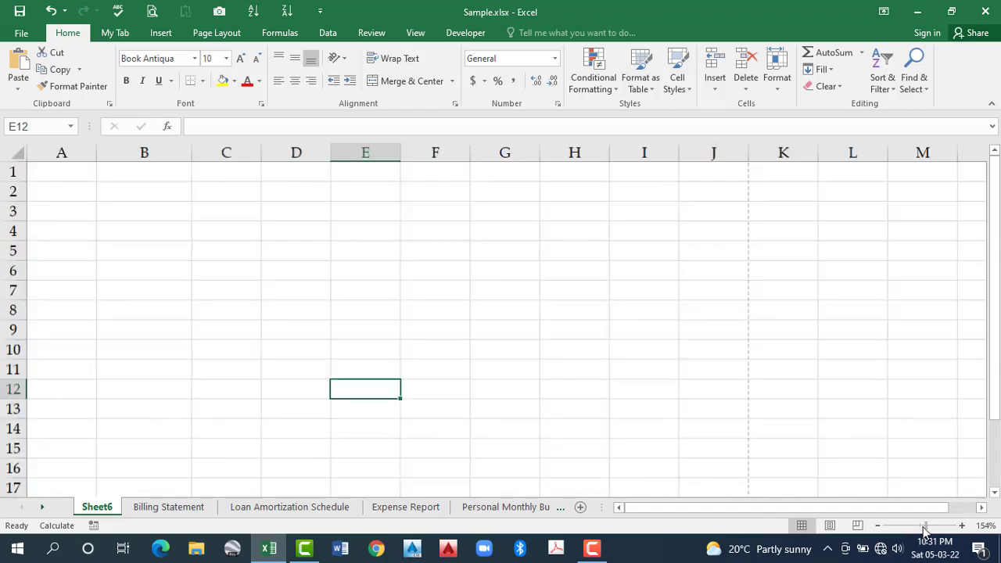
{"action": "left_click", "coordinate": [920, 525]}
{"action": "left_click", "coordinate": [922, 527]}
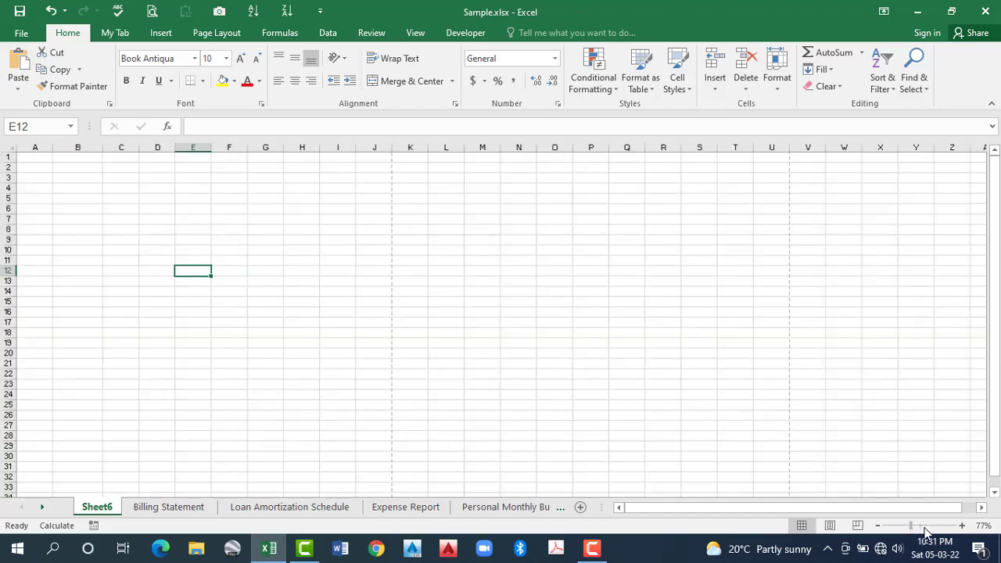
{"action": "left_click", "coordinate": [922, 527]}
{"action": "left_click", "coordinate": [920, 526]}
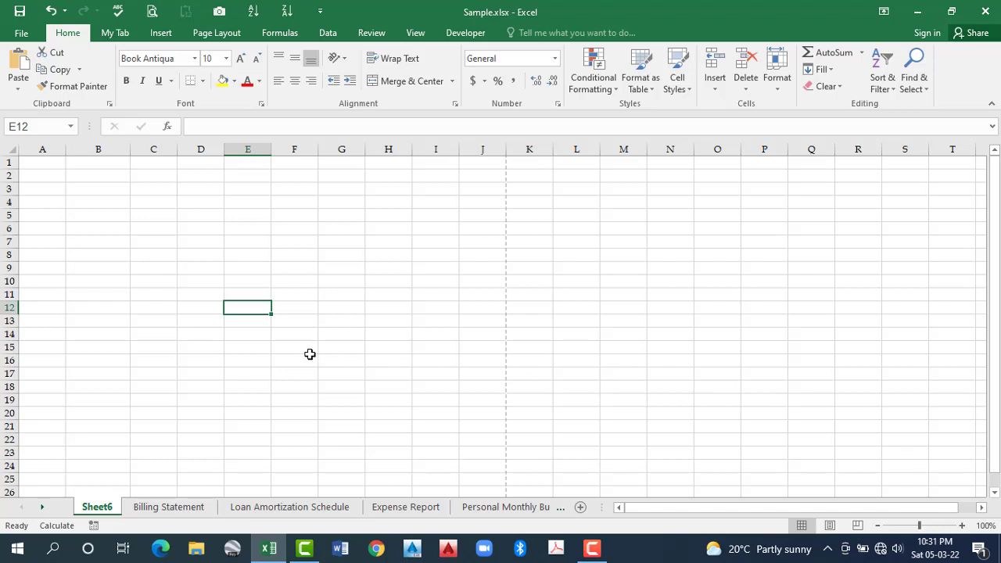
{"action": "scroll", "coordinate": [307, 363], "scroll_direction": "down", "scroll_amount": 8}
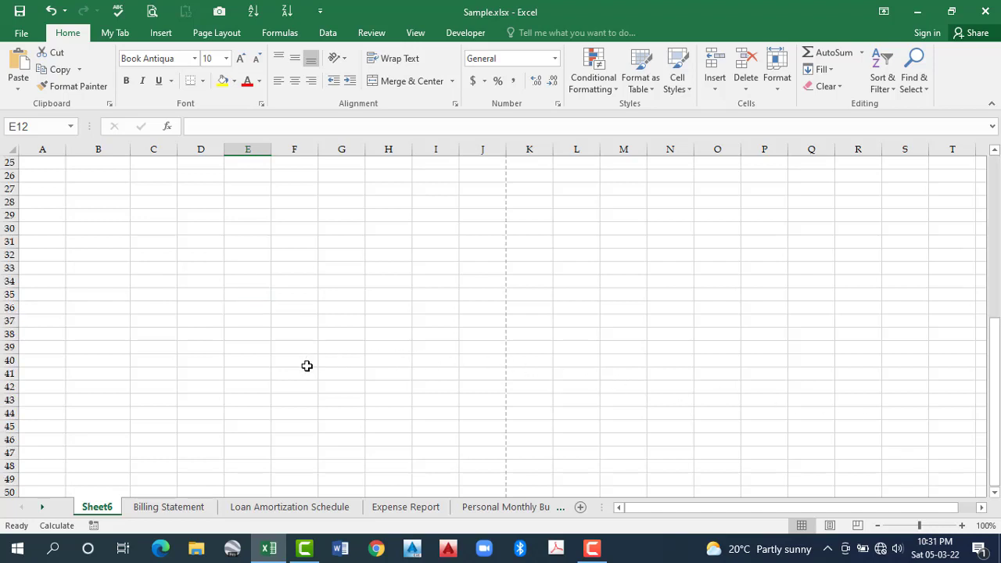
{"action": "scroll", "coordinate": [999, 310], "scroll_direction": "down", "scroll_amount": 16}
{"action": "scroll", "coordinate": [997, 444], "scroll_direction": "down", "scroll_amount": 9}
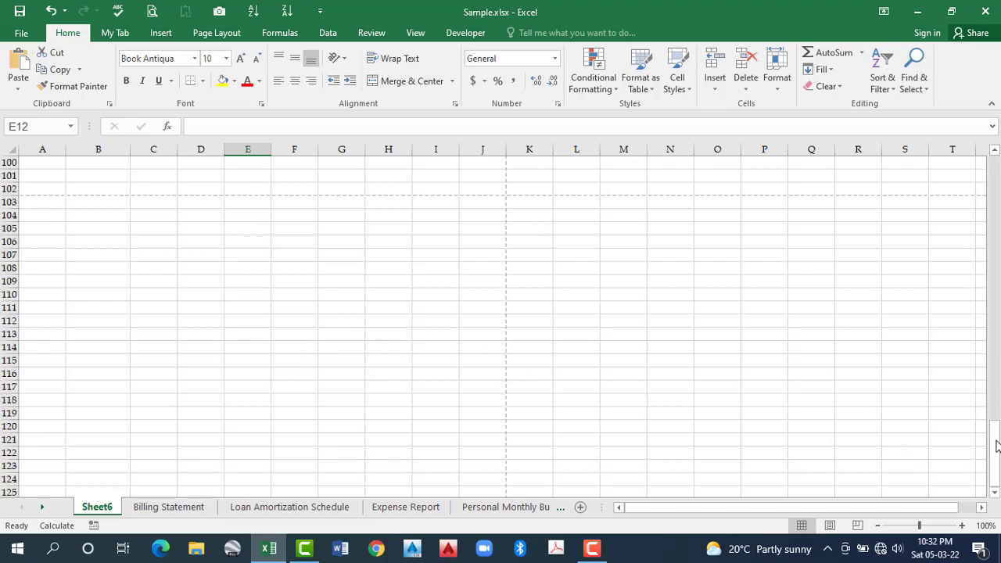
{"action": "mouse_move", "coordinate": [997, 442]}
{"action": "left_mouse_down"}
{"action": "mouse_move", "coordinate": [993, 223]}
{"action": "mouse_move", "coordinate": [993, 293]}
{"action": "mouse_move", "coordinate": [940, 330]}
{"action": "left_mouse_up"}
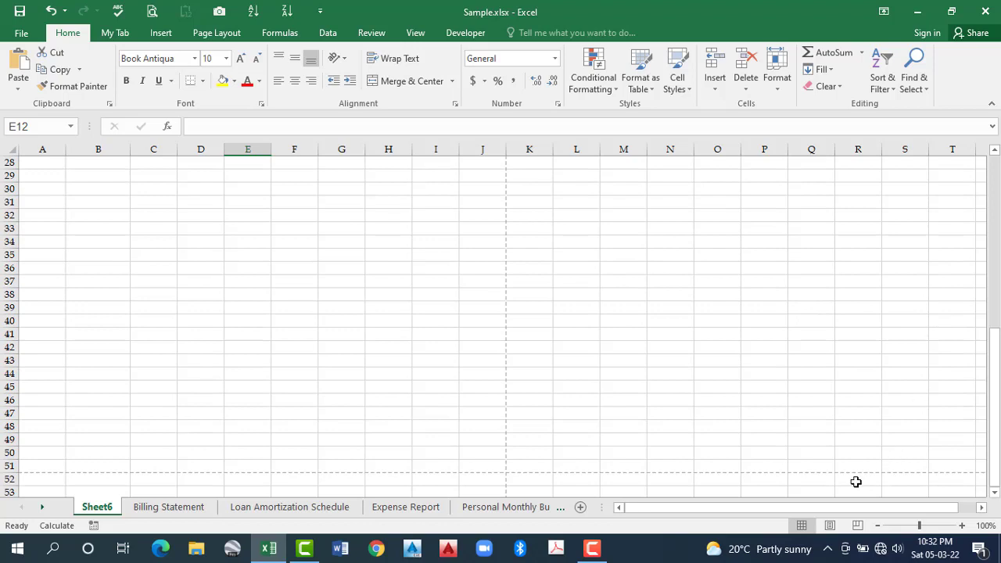
{"action": "left_click_drag", "start_coordinate": [811, 334], "coordinate": [953, 334]}
{"action": "left_click_drag", "start_coordinate": [844, 512], "coordinate": [774, 513]}
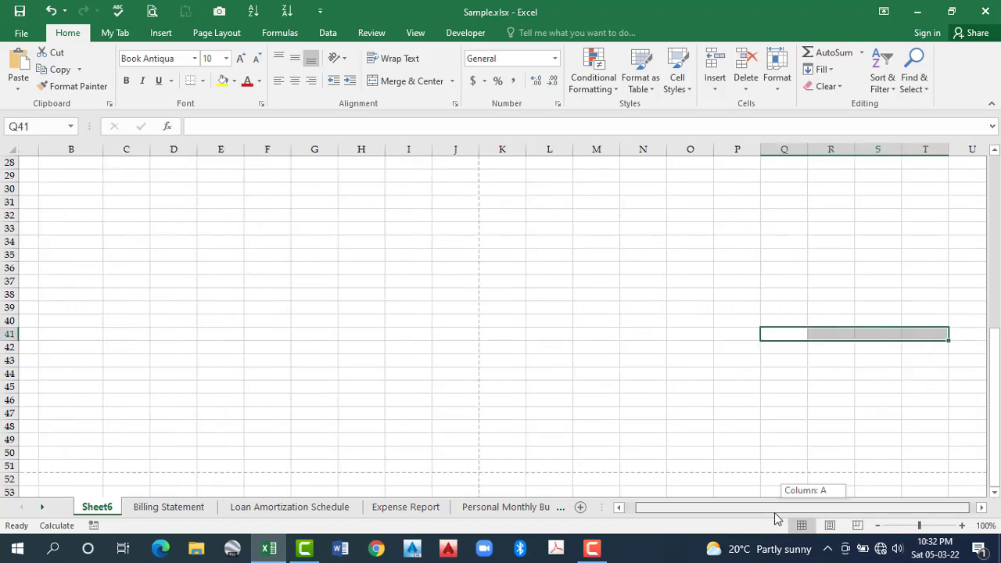
{"action": "left_click_drag", "start_coordinate": [883, 508], "coordinate": [983, 512]}
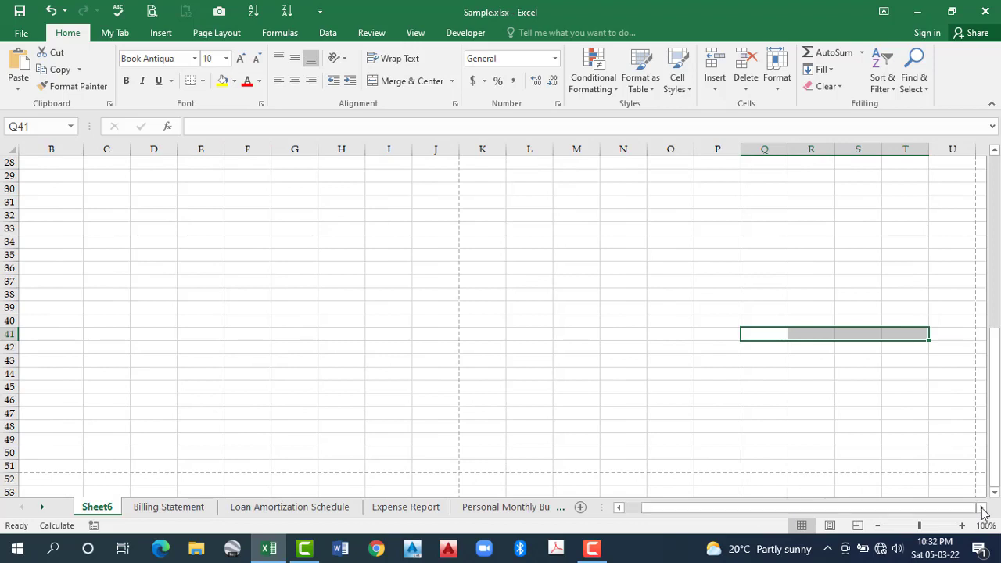
{"action": "left_click", "coordinate": [983, 509]}
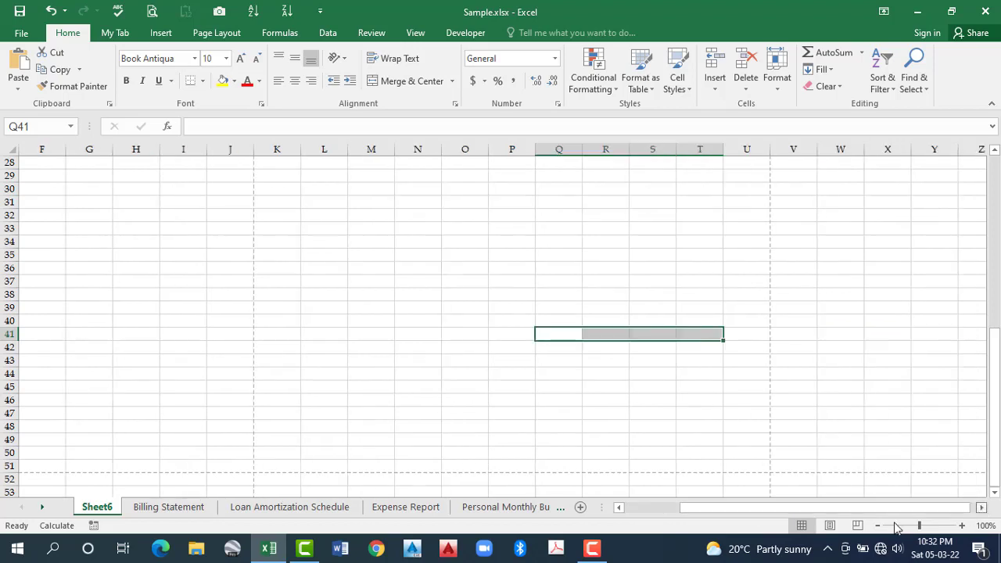
{"action": "left_click_drag", "start_coordinate": [657, 517], "coordinate": [149, 248]}
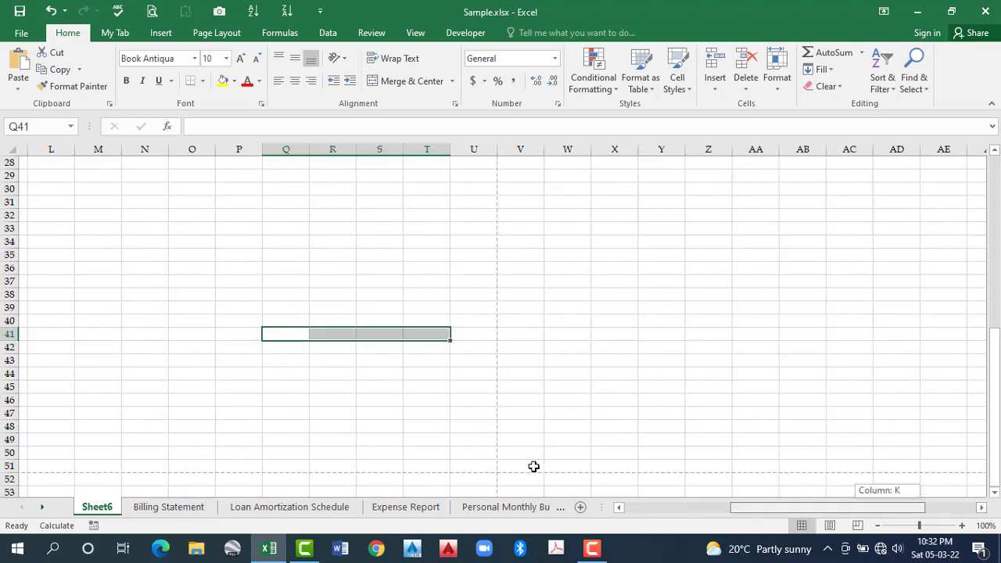
{"action": "left_click", "coordinate": [148, 247]}
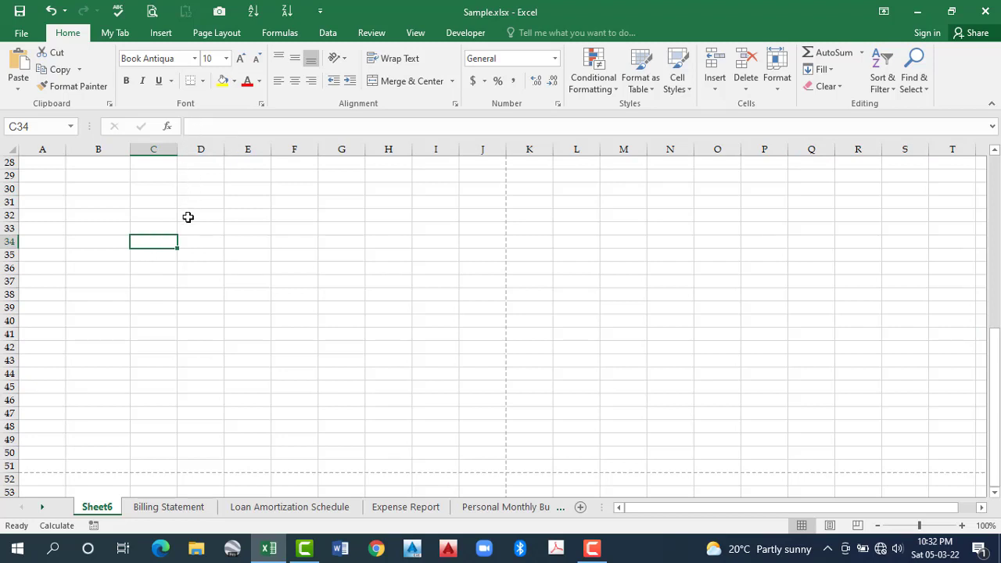
Leave cell editing, move to C31, and extend the selection to H41.
{"action": "key", "text": "F2"}
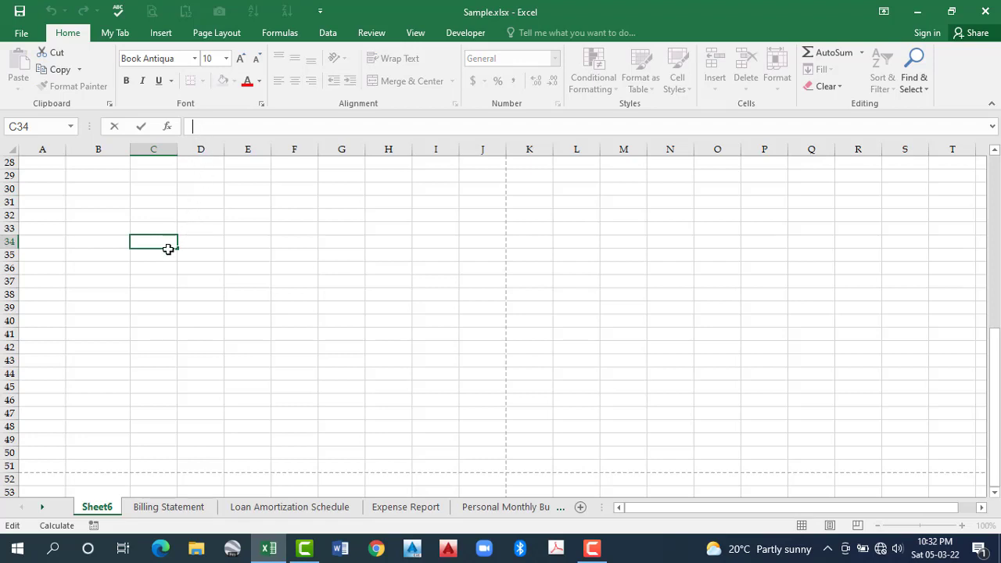
{"action": "left_click", "coordinate": [203, 224]}
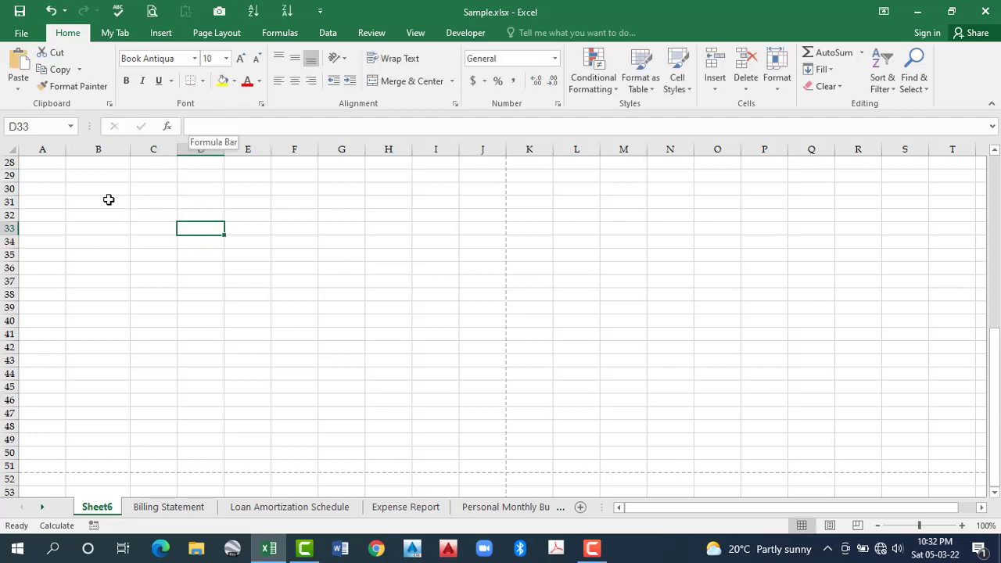
{"action": "key", "text": "Left"}
{"action": "key", "text": "Left"}
{"action": "key", "text": "Up"}
{"action": "key", "text": "Up"}
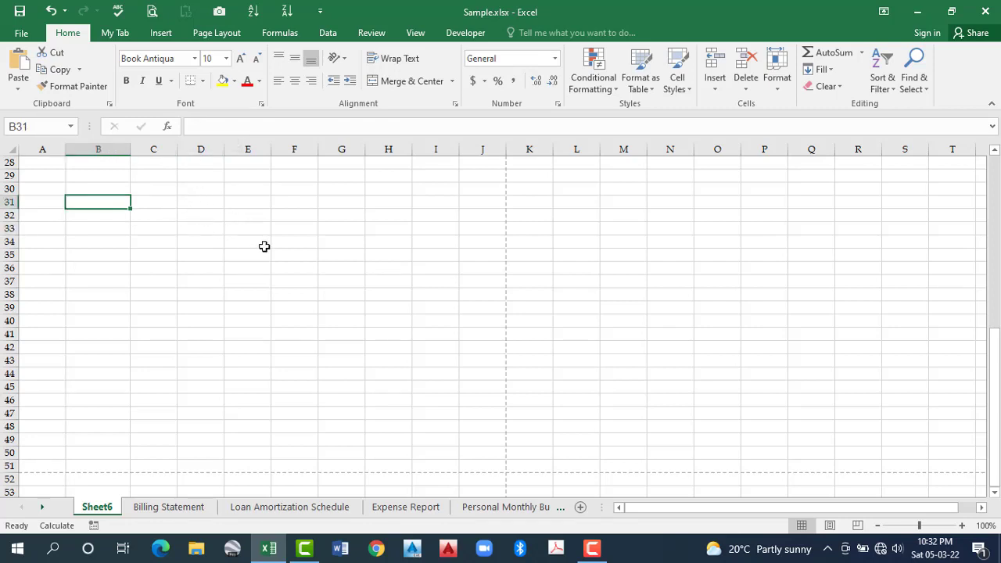
{"action": "key", "text": "Right"}
{"action": "left_click", "coordinate": [408, 329], "text": "shift"}
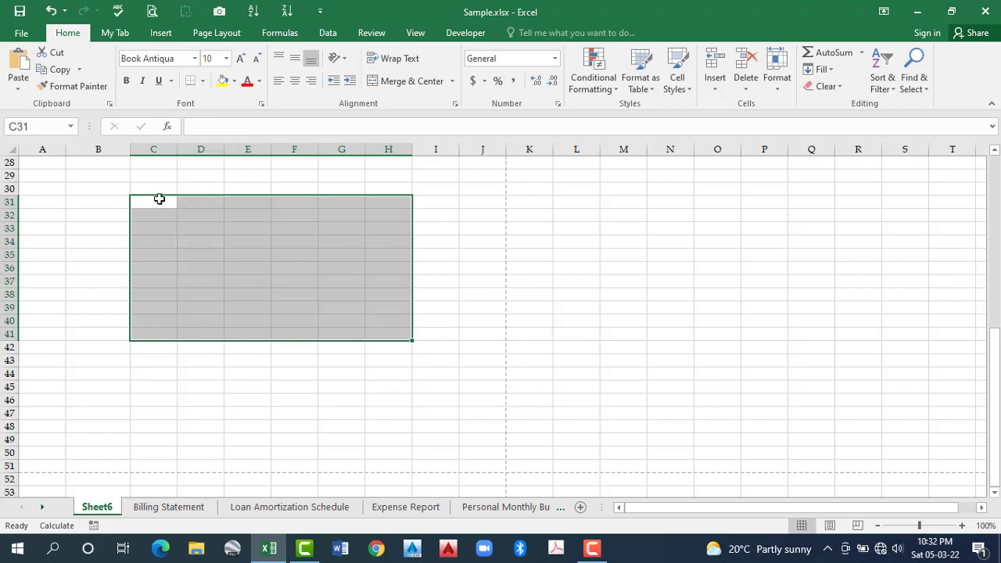
Enter 12 in C31 and a person's first name in C32, then move to C33.
{"action": "left_click", "coordinate": [158, 198]}
{"action": "type", "text": "12"}
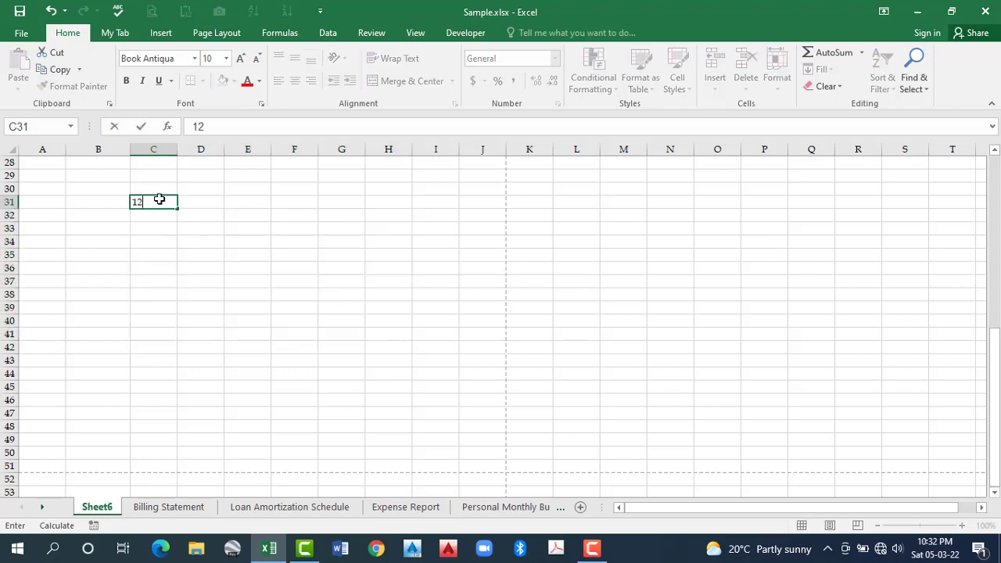
{"action": "key", "text": "Return"}
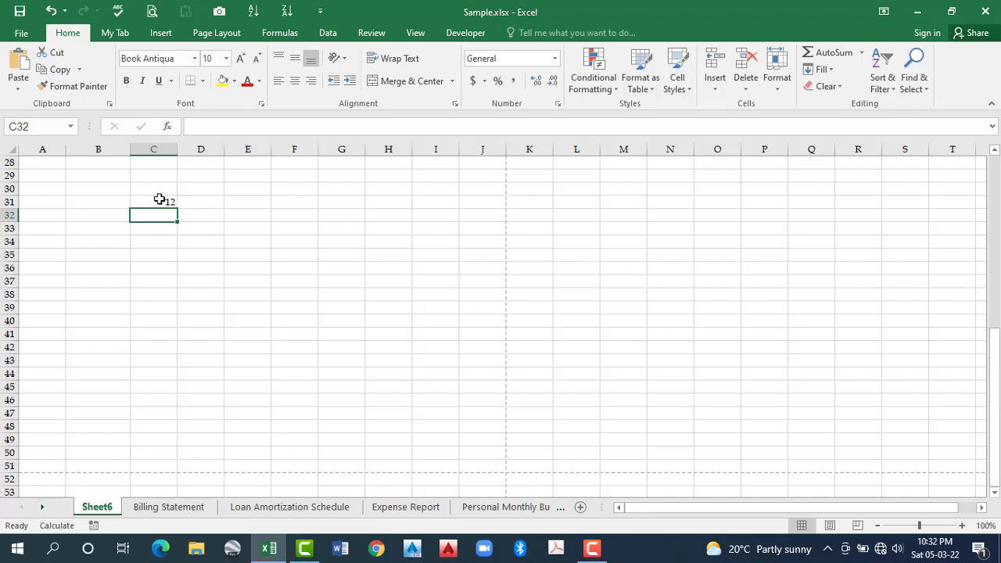
{"action": "type", "text": "Zafar"}
{"action": "key", "text": "Return"}
{"action": "key", "text": "Up"}
{"action": "key", "text": "Up"}
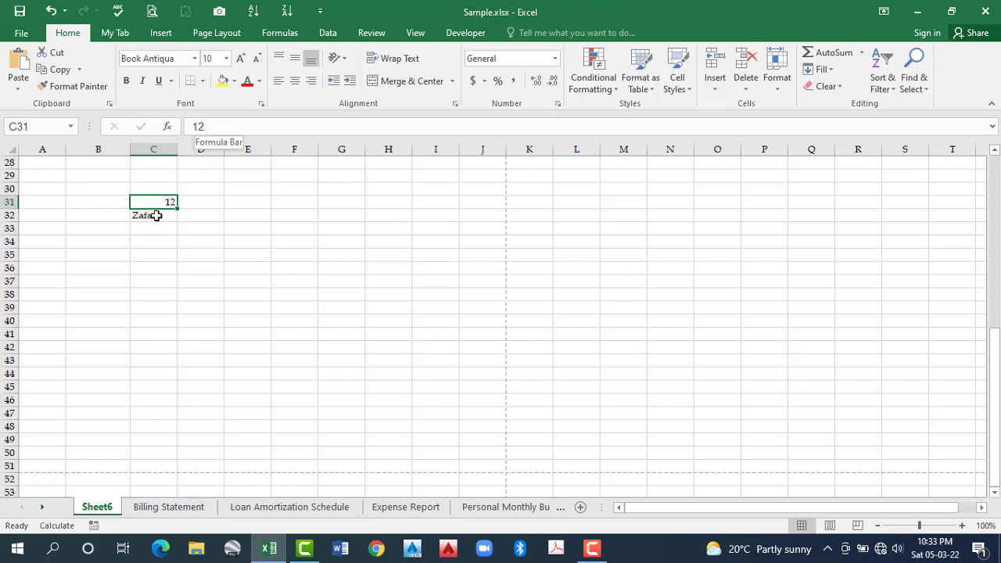
{"action": "key", "text": "Down"}
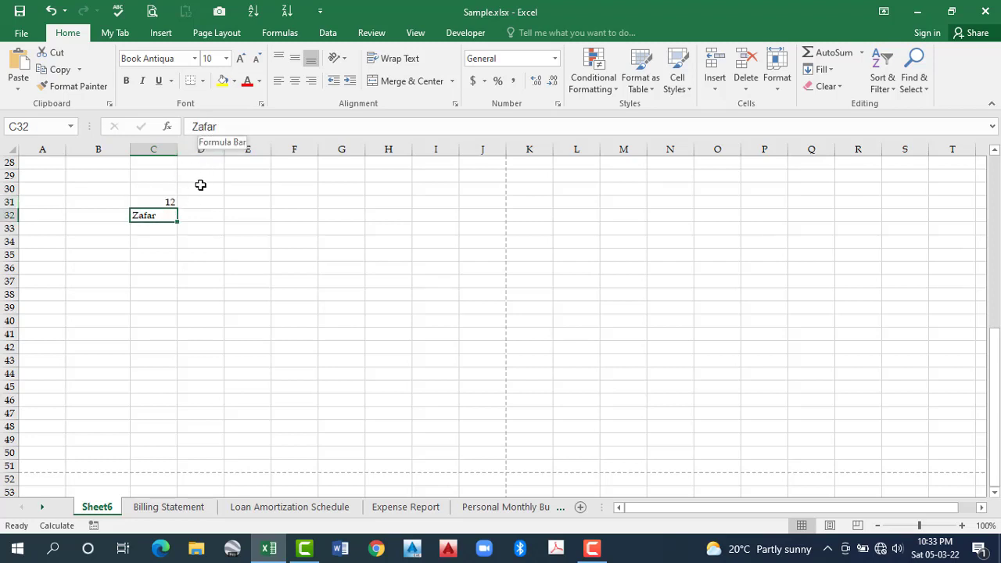
{"action": "left_click", "coordinate": [164, 231]}
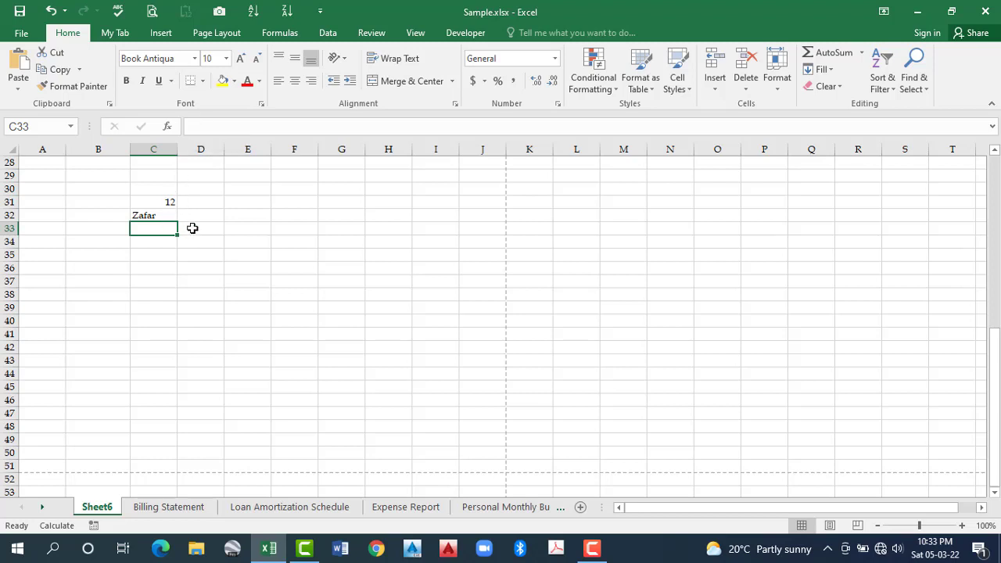
Enter the formula =C33+B33 in cell D33.
{"action": "left_click", "coordinate": [194, 224]}
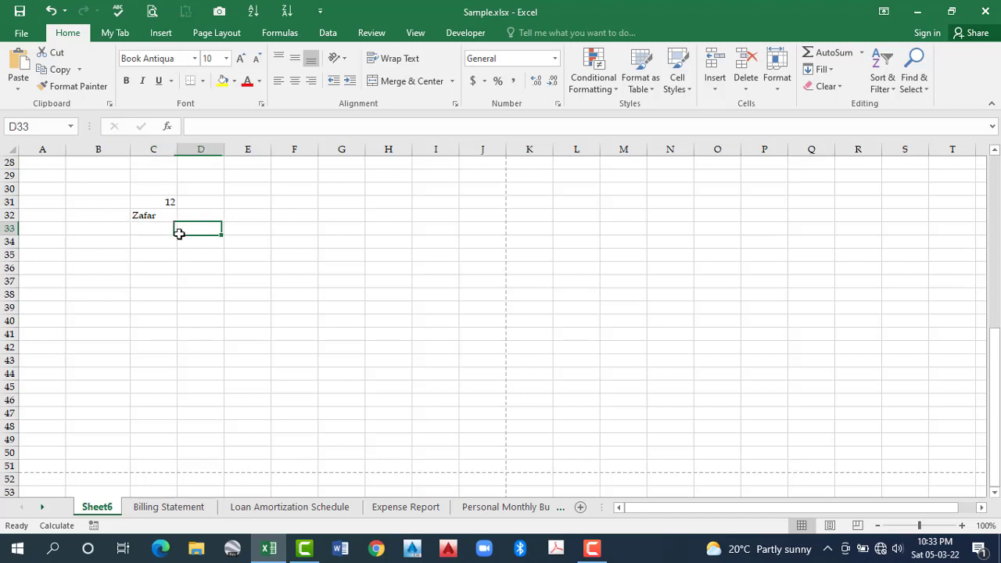
{"action": "type", "text": "="}
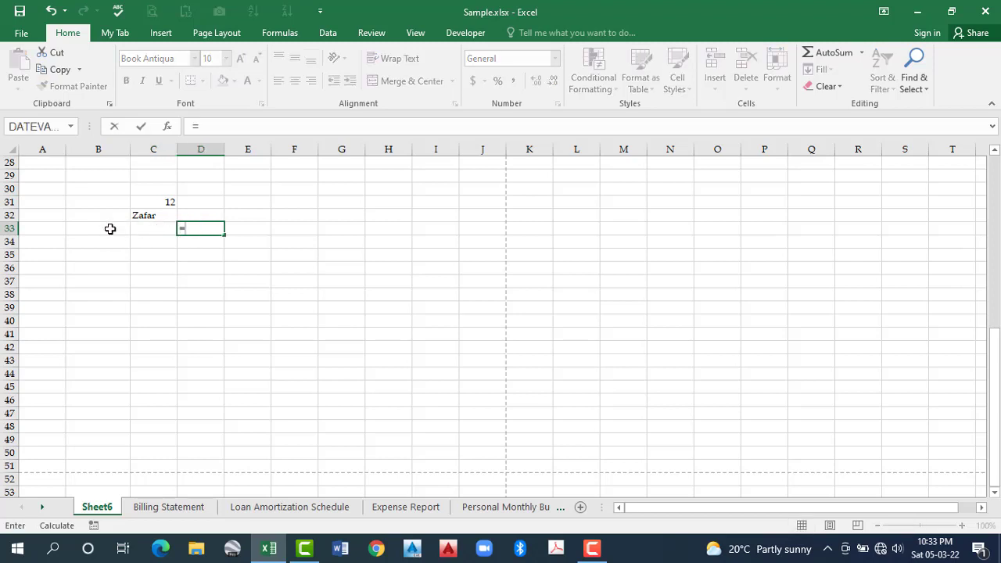
{"action": "key", "text": "Left"}
{"action": "type", "text": "+"}
{"action": "left_click", "coordinate": [113, 228]}
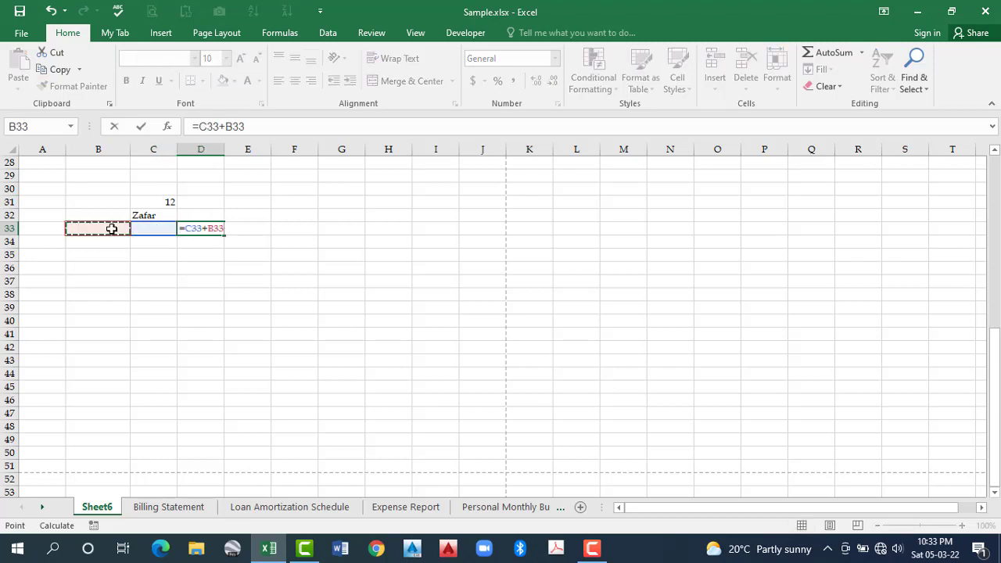
{"action": "key", "text": "Return"}
Enter 45 in B33 and 10 in C33, then check D33 shows 55.
{"action": "left_click", "coordinate": [127, 228]}
{"action": "type", "text": "45"}
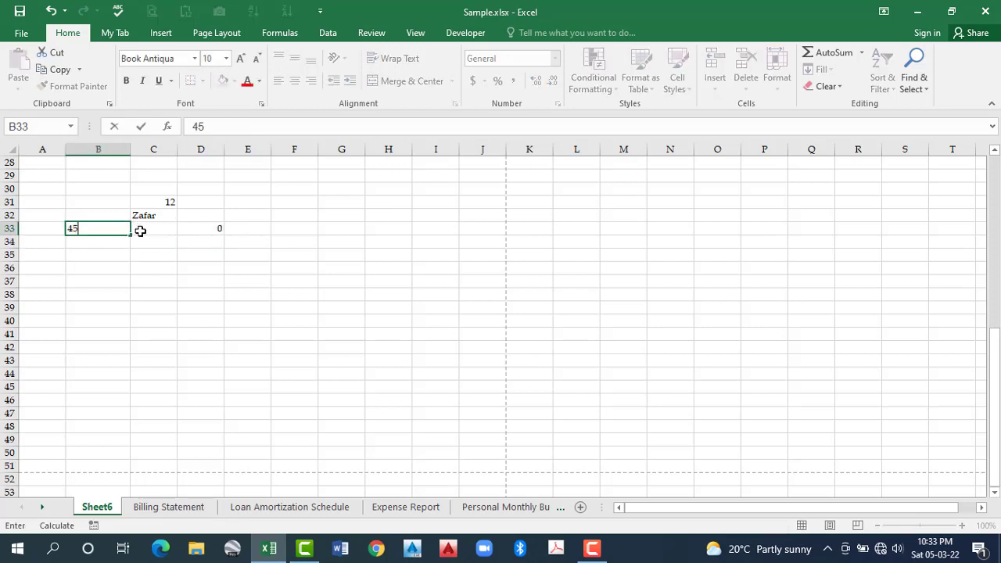
{"action": "key", "text": "Return"}
{"action": "left_click", "coordinate": [139, 231]}
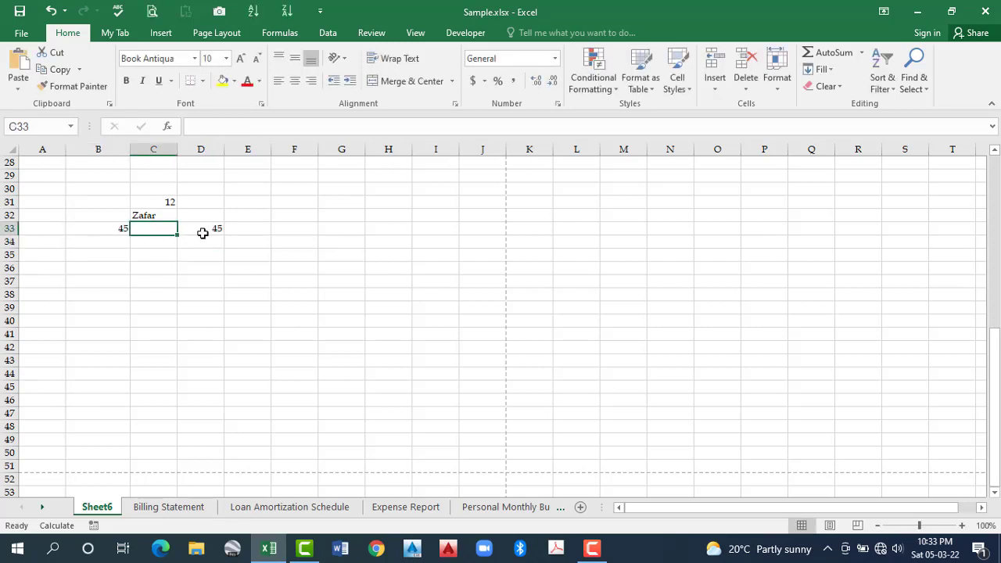
{"action": "type", "text": "10"}
{"action": "key", "text": "Return"}
{"action": "left_click", "coordinate": [187, 228]}
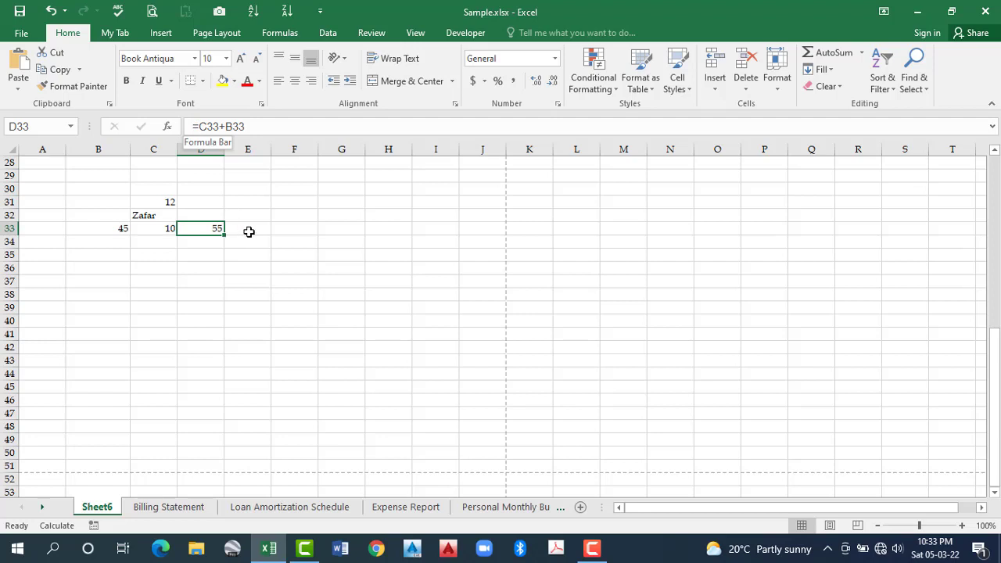
{"action": "key", "text": "Right"}
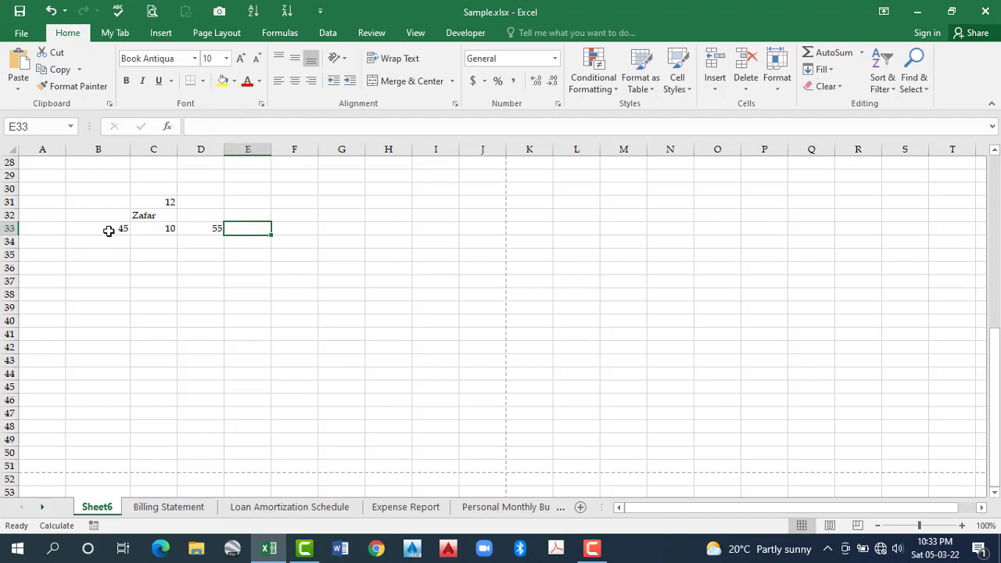
{"action": "key", "text": "Left"}
{"action": "key", "text": "Left"}
{"action": "key", "text": "Left"}
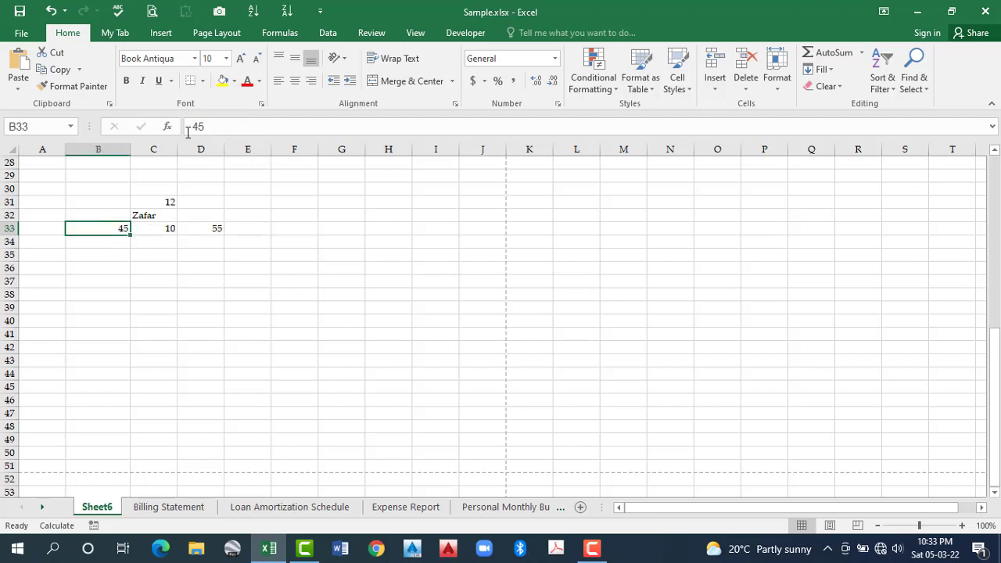
{"action": "key", "text": "Right"}
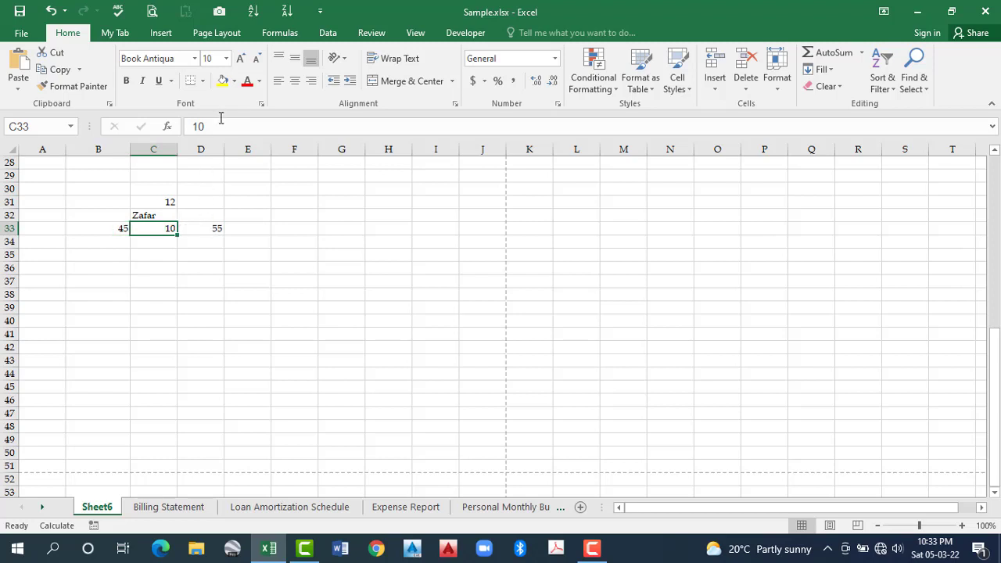
{"action": "key", "text": "Right"}
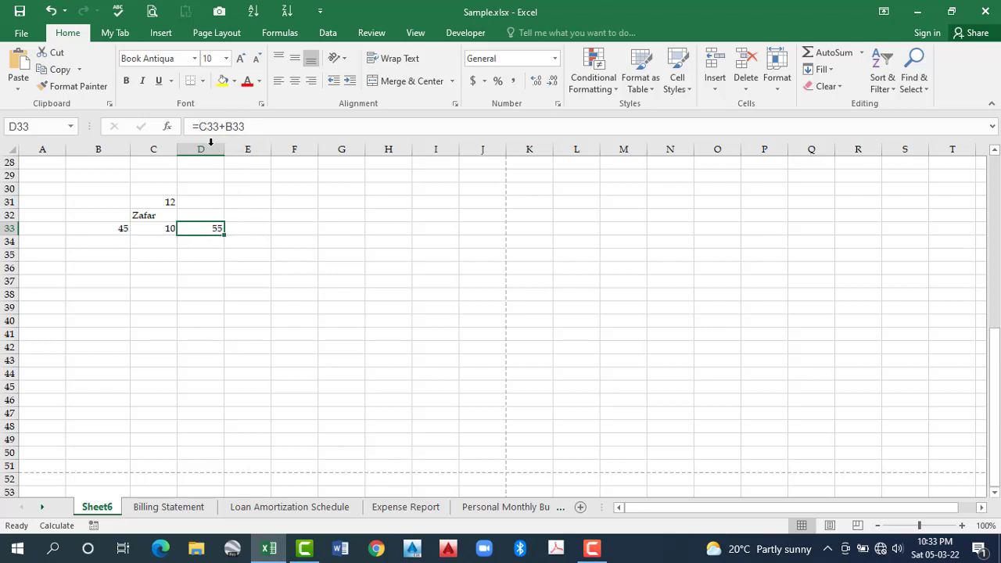
{"action": "left_click", "coordinate": [287, 242]}
{"action": "left_click", "coordinate": [125, 80]}
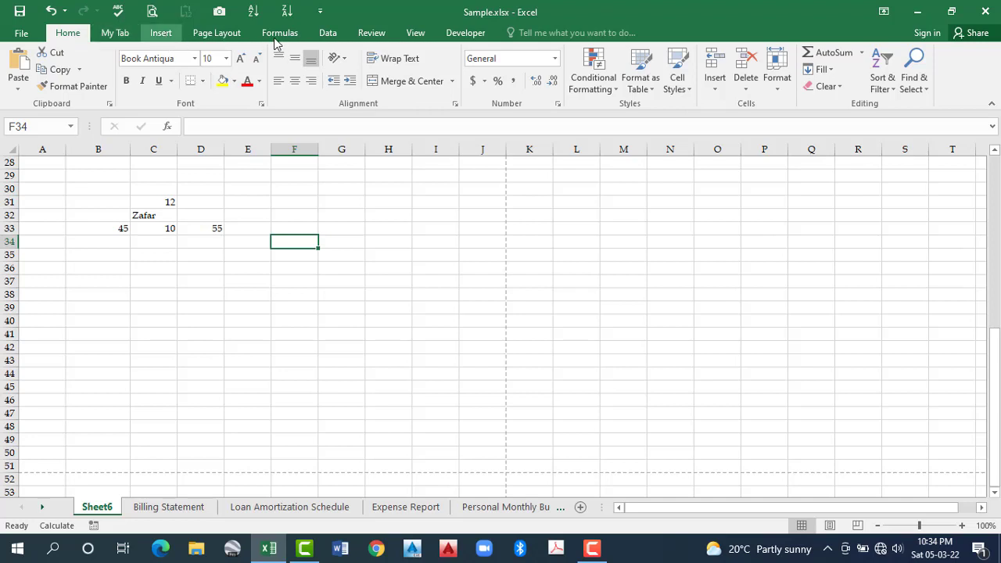
{"action": "scroll", "coordinate": [181, 61], "scroll_direction": "down", "scroll_amount": 3}
{"action": "scroll", "coordinate": [403, 111], "scroll_direction": "down", "scroll_amount": 1}
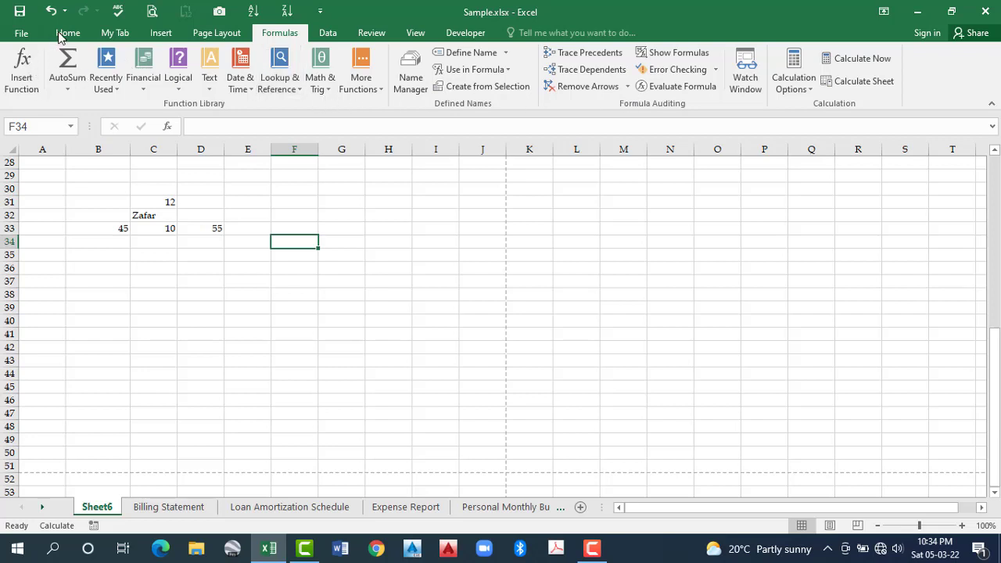
{"action": "scroll", "coordinate": [80, 69], "scroll_direction": "up", "scroll_amount": 4}
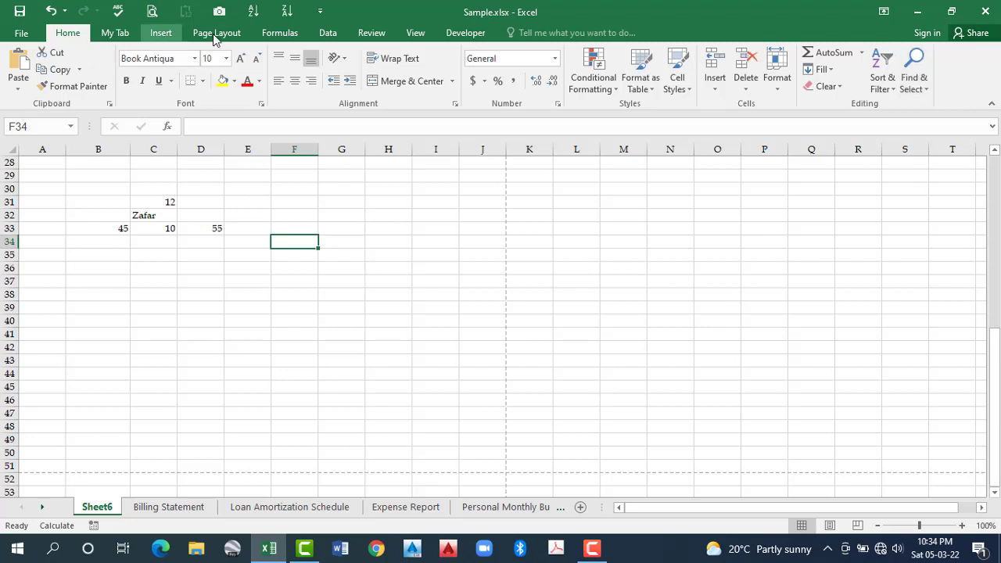
{"action": "scroll", "coordinate": [288, 38], "scroll_direction": "down", "scroll_amount": 2}
{"action": "scroll", "coordinate": [328, 38], "scroll_direction": "down", "scroll_amount": 1}
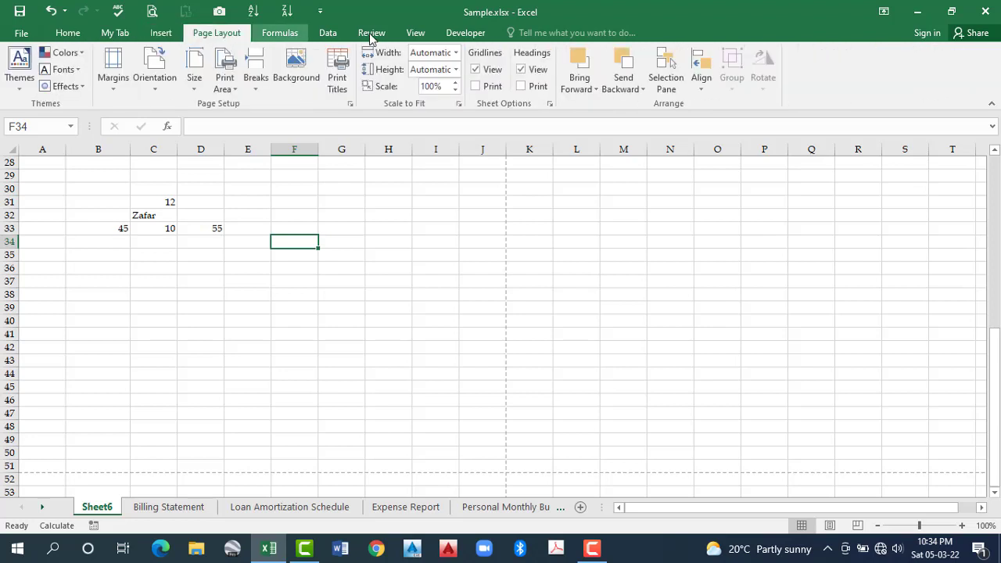
{"action": "scroll", "coordinate": [373, 39], "scroll_direction": "down", "scroll_amount": 1}
{"action": "scroll", "coordinate": [48, 56], "scroll_direction": "down", "scroll_amount": 2}
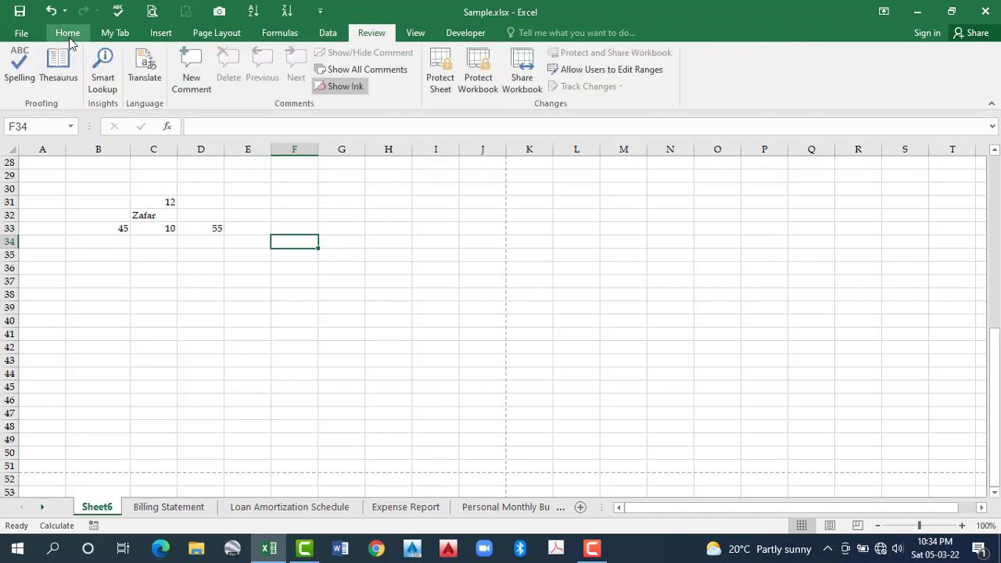
{"action": "left_click", "coordinate": [67, 34]}
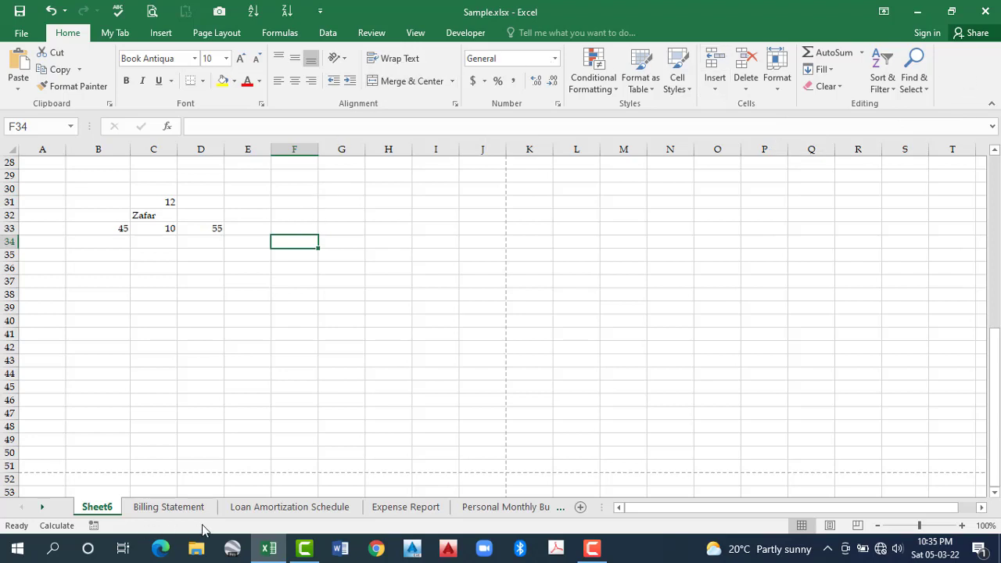
Enter 23, 23, 52, 45 and 52 down cells G33:G37.
{"action": "left_click", "coordinate": [351, 228]}
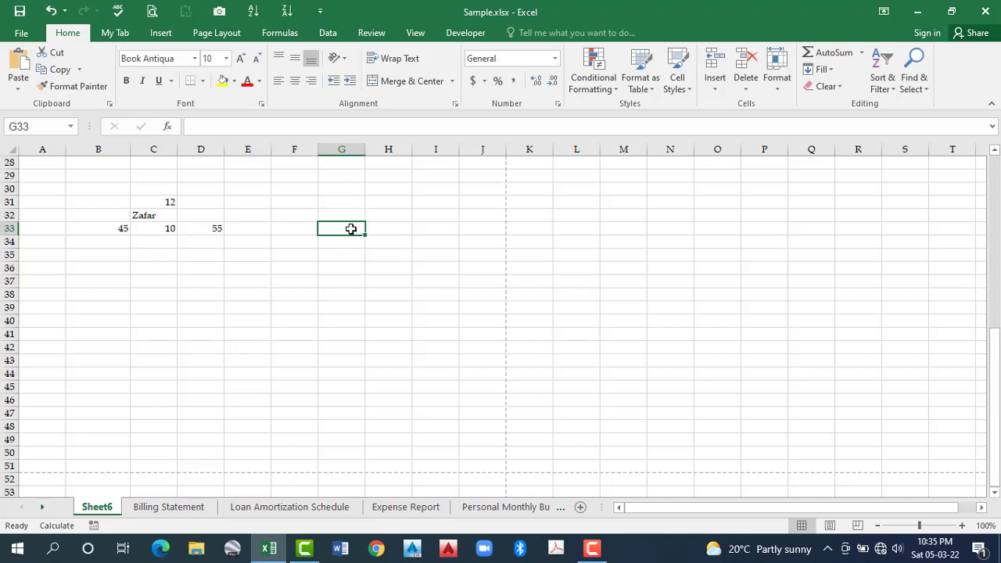
{"action": "type", "text": "23"}
{"action": "key", "text": "Return"}
{"action": "type", "text": "23"}
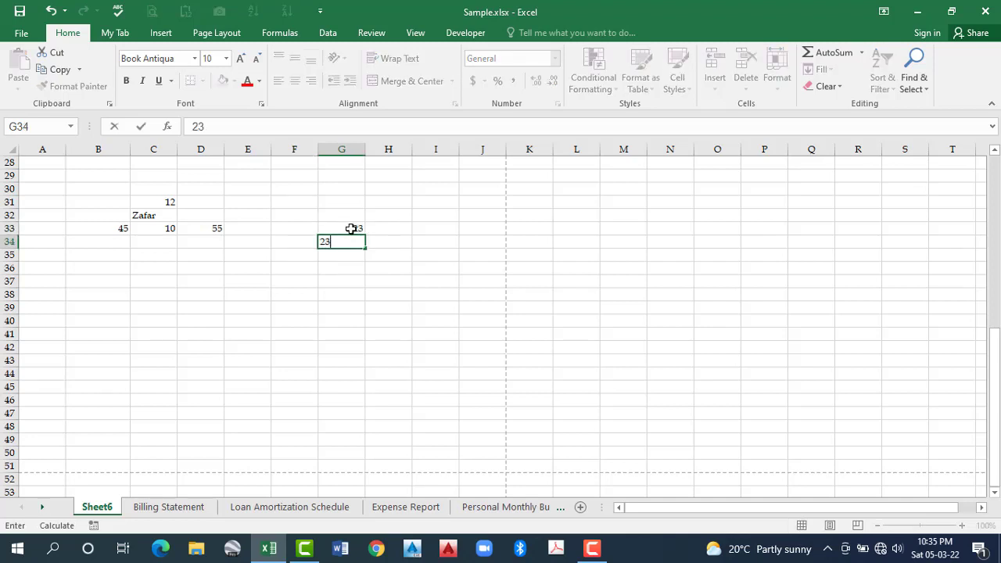
{"action": "key", "text": "Return"}
{"action": "type", "text": "52"}
{"action": "key", "text": "Return"}
{"action": "type", "text": "45"}
{"action": "key", "text": "Return"}
{"action": "type", "text": "52"}
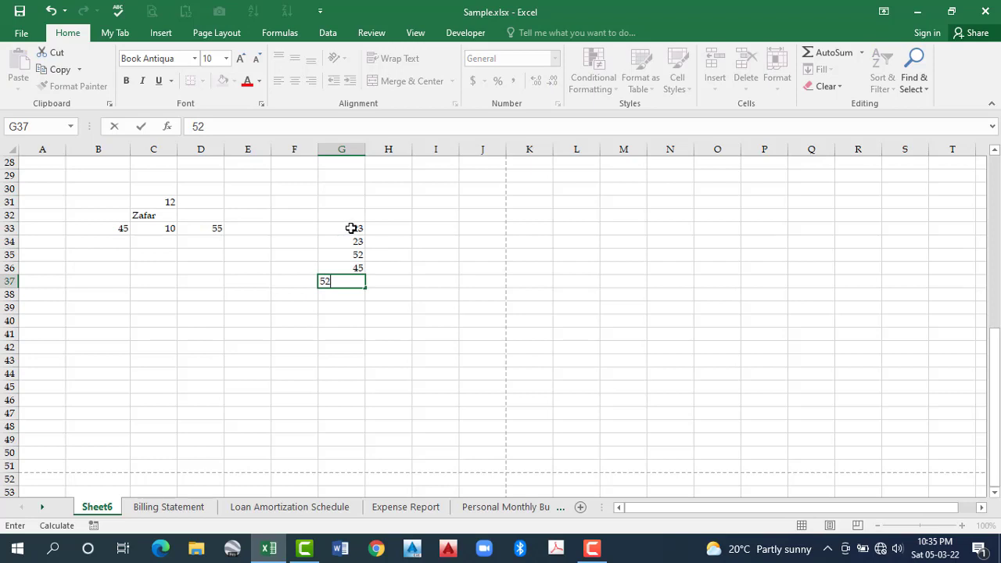
{"action": "key", "text": "Return"}
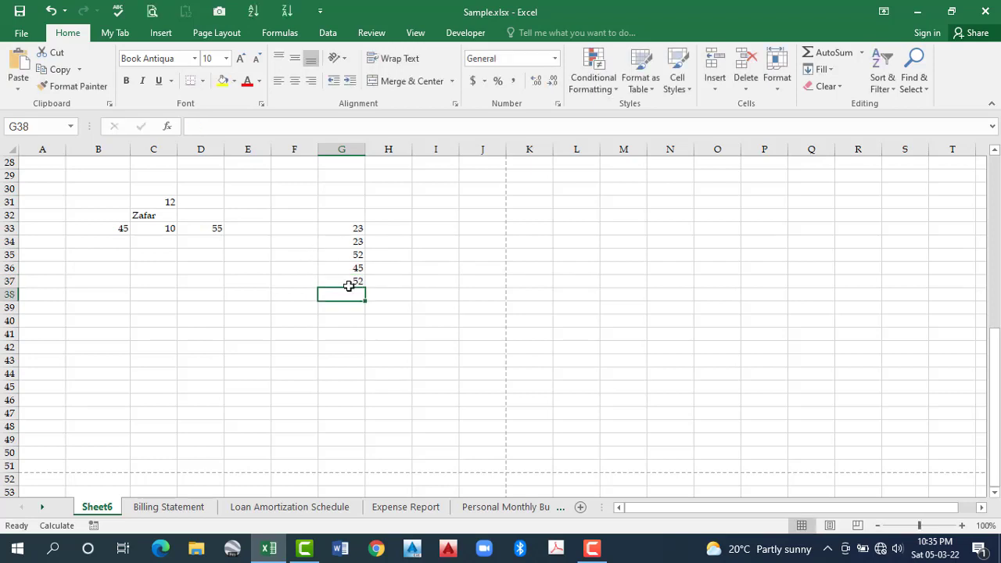
Select the G33:G37 list, overwrite G37 with aaa, and reselect the range.
{"action": "key", "text": "ctrl+Up"}
{"action": "key", "text": "ctrl+Up"}
{"action": "key", "text": "ctrl+shift+Down"}
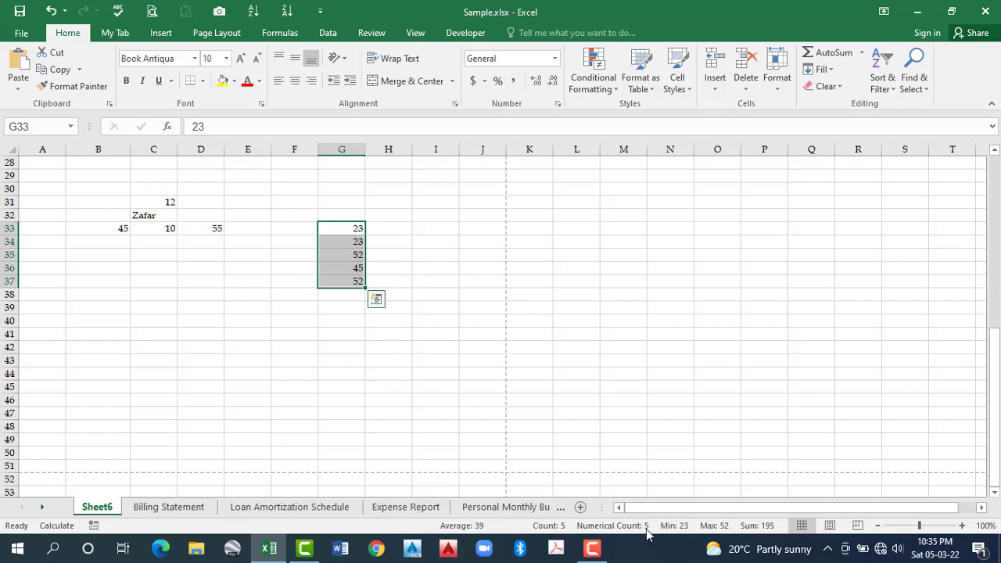
{"action": "left_click", "coordinate": [346, 294]}
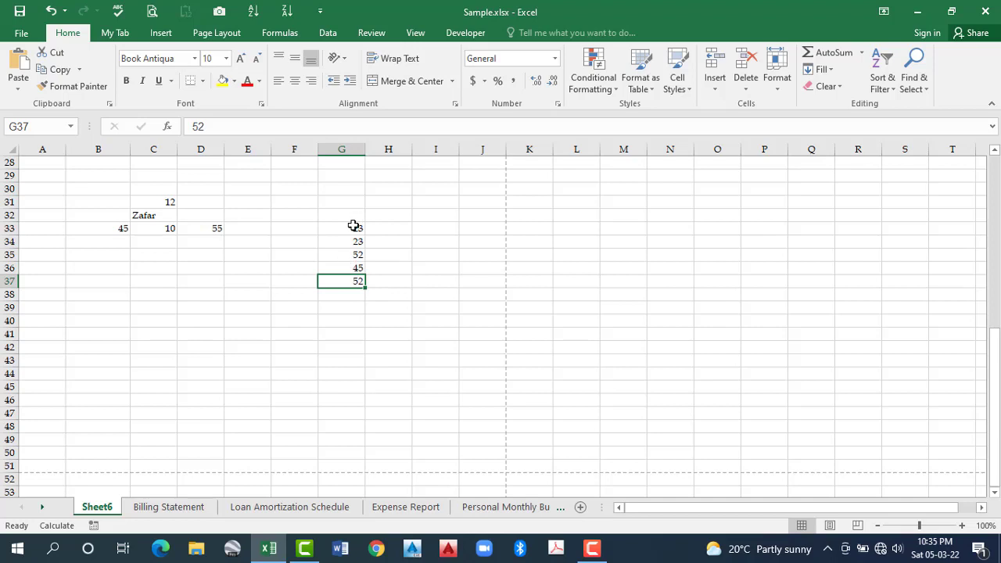
{"action": "type", "text": "aaa"}
{"action": "left_click", "coordinate": [389, 338]}
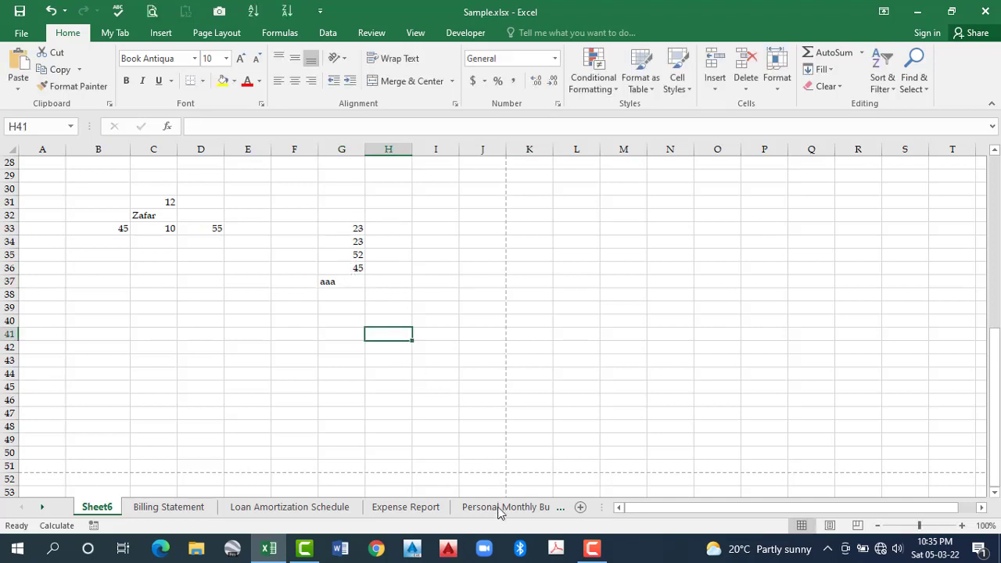
{"action": "key", "text": "ctrl+z"}
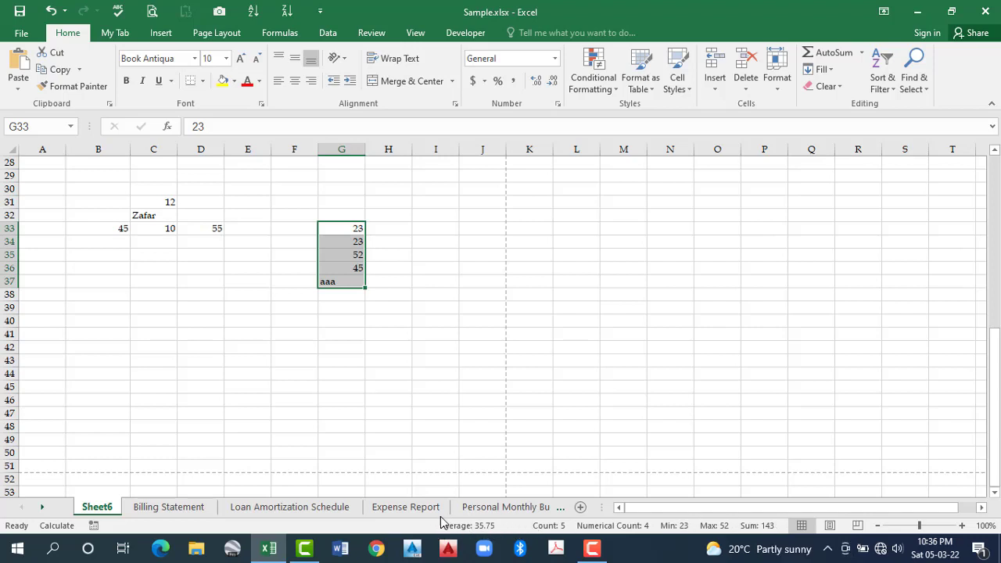
Open the status bar customization list, dismiss it with Esc, and select cell E34.
{"action": "mouse_move", "coordinate": [339, 276]}
{"action": "right_click", "coordinate": [423, 521]}
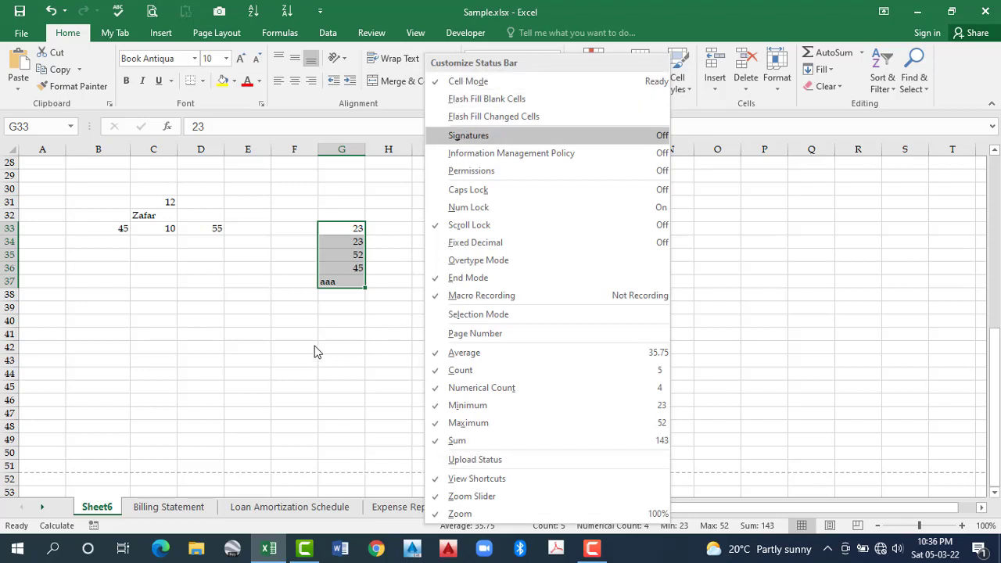
{"action": "key", "text": "Escape"}
{"action": "left_click", "coordinate": [251, 242]}
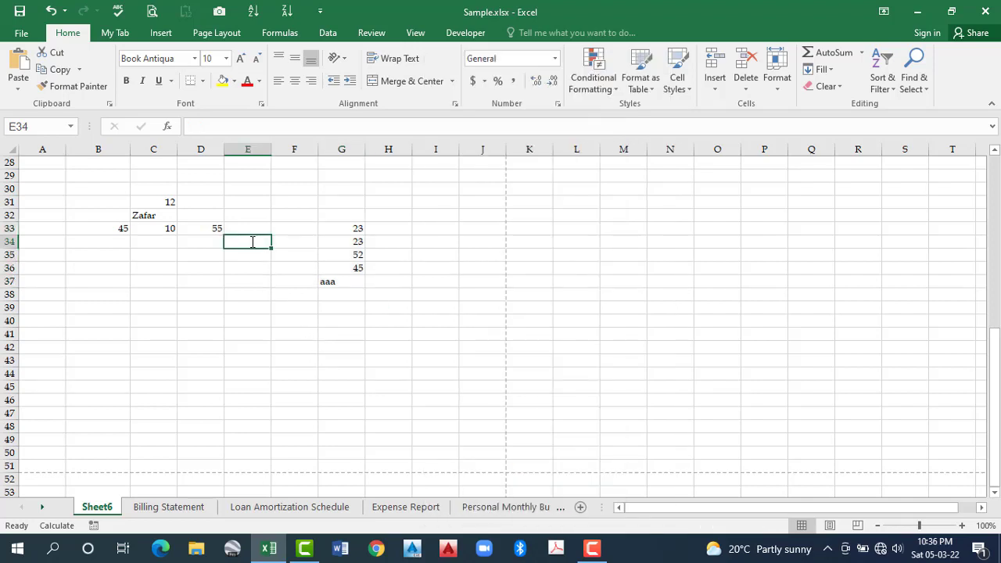
{"action": "key", "text": "BackSpace"}
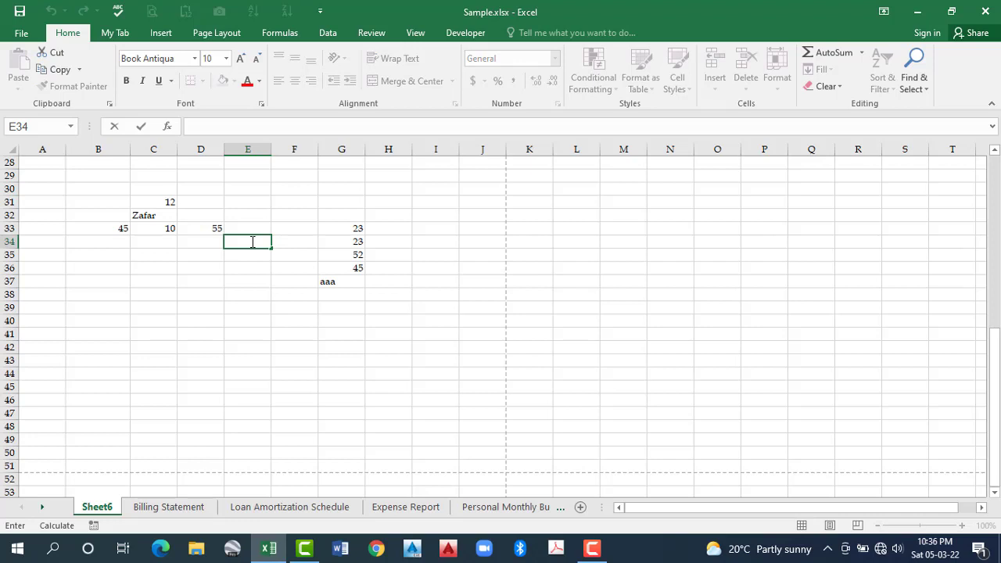
Enter 23232 in cell E34, reopen and reconfirm it, then drag-select a range.
{"action": "key", "text": "Escape"}
{"action": "type", "text": "23232"}
{"action": "key", "text": "Return"}
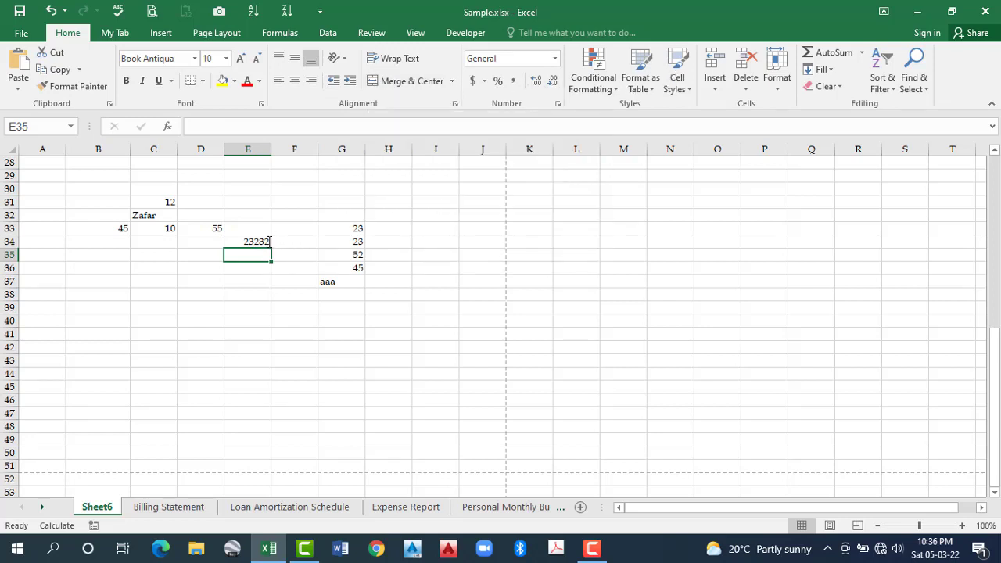
{"action": "double_click", "coordinate": [267, 241]}
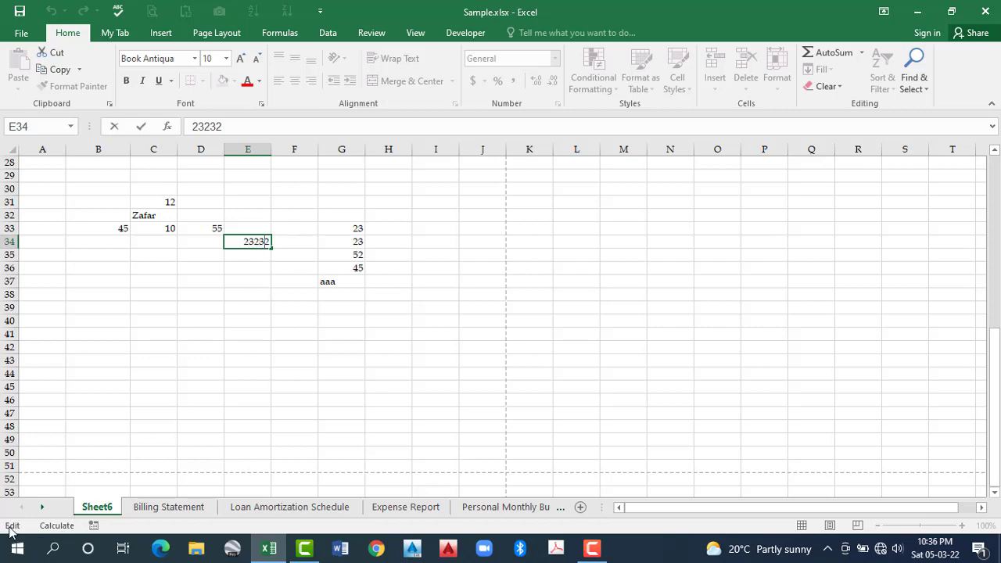
{"action": "mouse_move", "coordinate": [10, 532]}
{"action": "key", "text": "Return"}
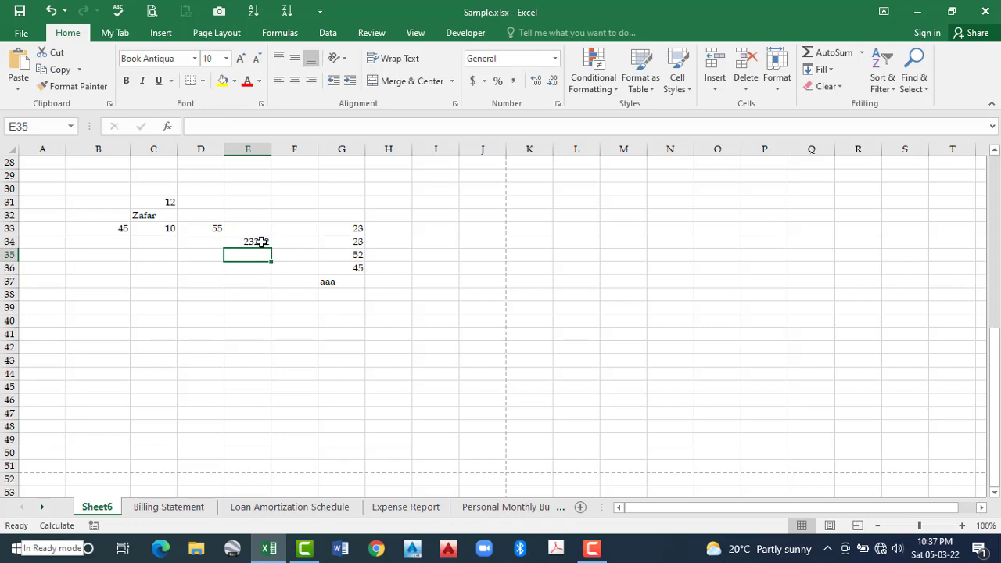
{"action": "key", "text": "Up"}
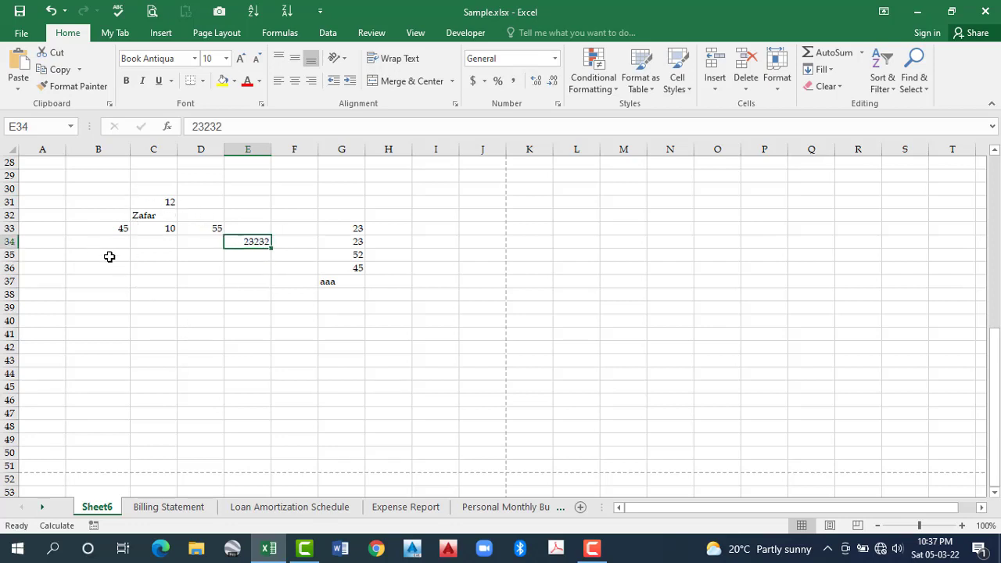
{"action": "mouse_move", "coordinate": [98, 255]}
{"action": "left_mouse_down"}
{"action": "mouse_move", "coordinate": [235, 287]}
{"action": "mouse_move", "coordinate": [391, 410]}
{"action": "left_mouse_up"}
Select B2, then G6, and step the active cell down and up column G to G7.
{"action": "scroll", "coordinate": [117, 192], "scroll_direction": "up", "scroll_amount": 7}
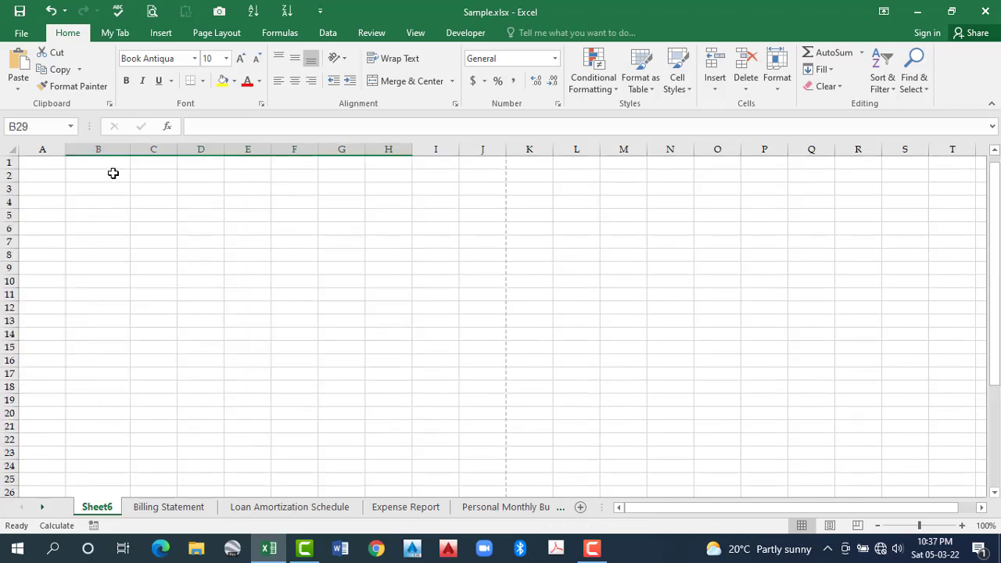
{"action": "left_click", "coordinate": [127, 175]}
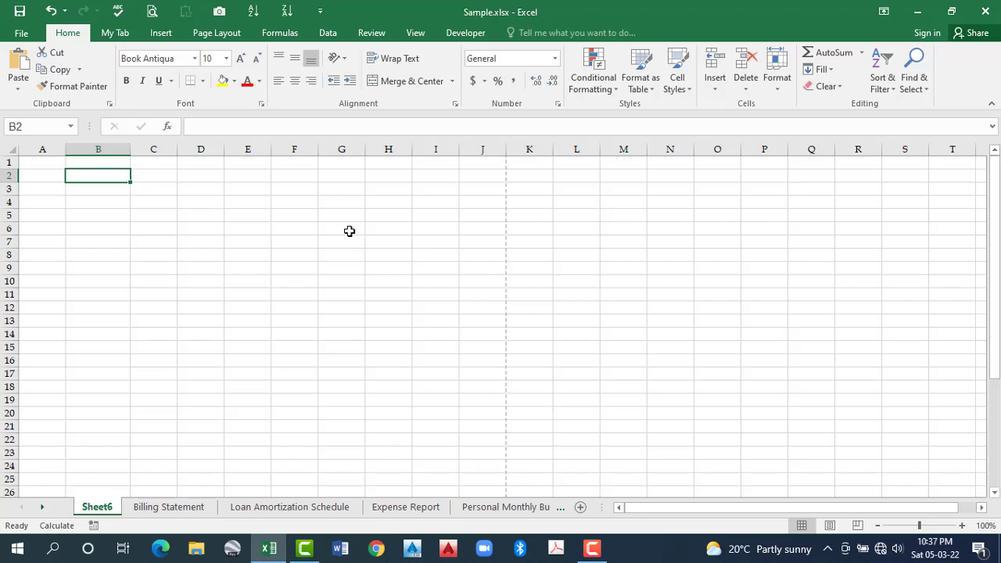
{"action": "left_click", "coordinate": [350, 232]}
{"action": "key", "text": "Return"}
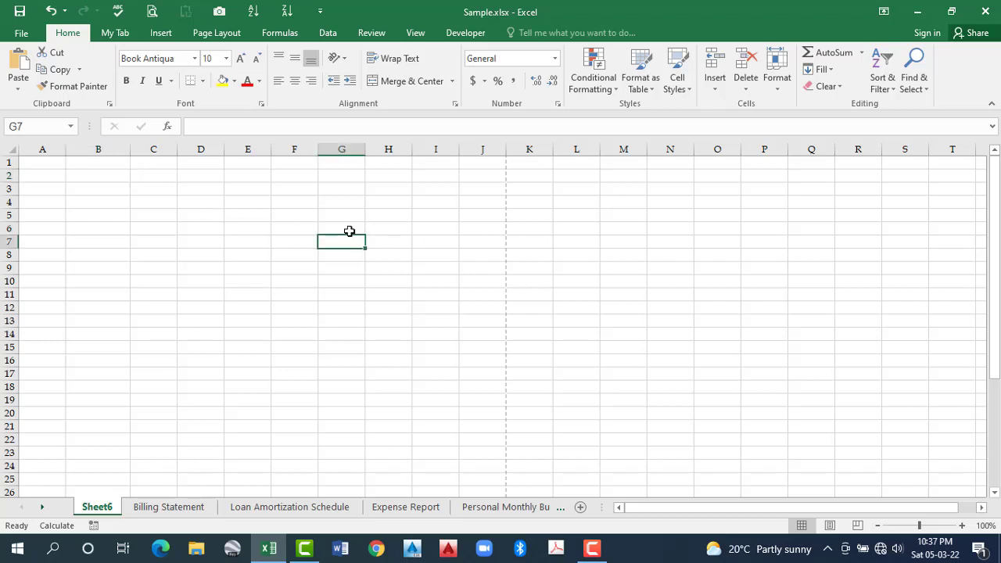
{"action": "key", "text": "Return"}
{"action": "key", "text": "Return"}
{"action": "key", "text": "Return"}
{"action": "key", "text": "Return"}
{"action": "key", "text": "Return"}
{"action": "key", "text": "Return"}
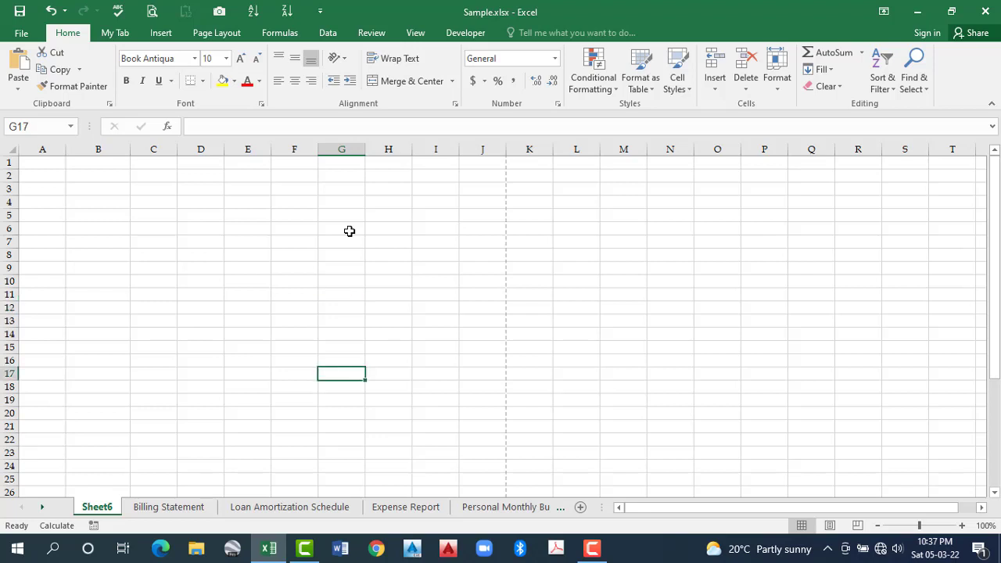
{"action": "key", "text": "shift+Return"}
{"action": "key", "text": "shift+Return"}
{"action": "key", "text": "shift+Return"}
{"action": "key", "text": "shift+Return"}
{"action": "key", "text": "shift+Return"}
{"action": "key", "text": "shift+Return"}
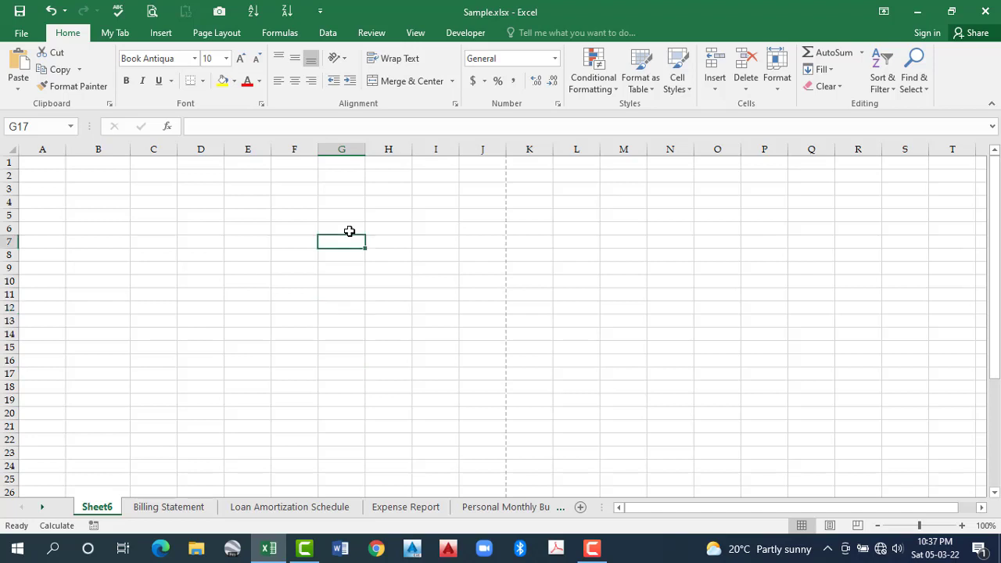
{"action": "key", "text": "shift+Return"}
{"action": "key", "text": "shift+Return"}
{"action": "key", "text": "shift+Return"}
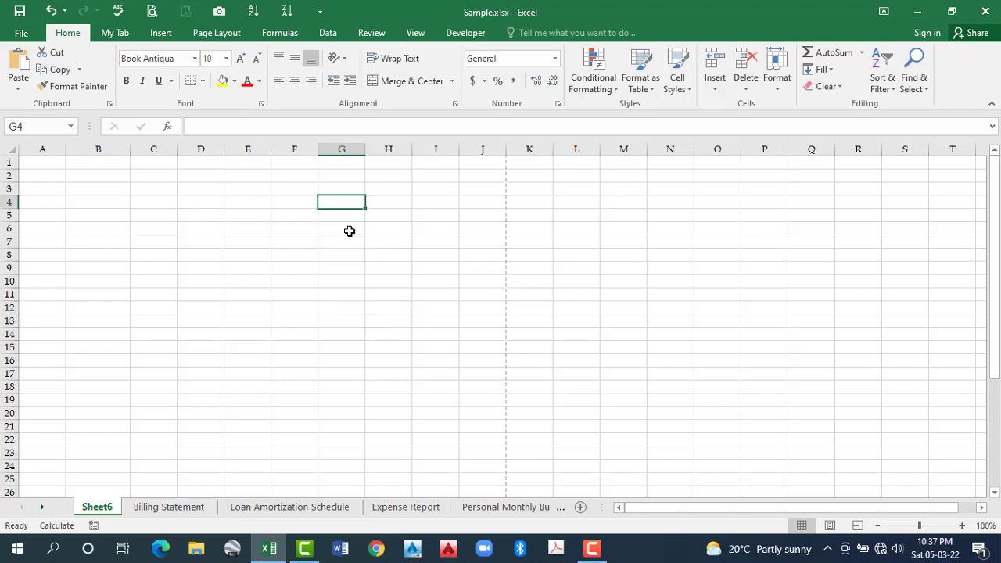
{"action": "key", "text": "Return"}
{"action": "key", "text": "Return"}
{"action": "key", "text": "Return"}
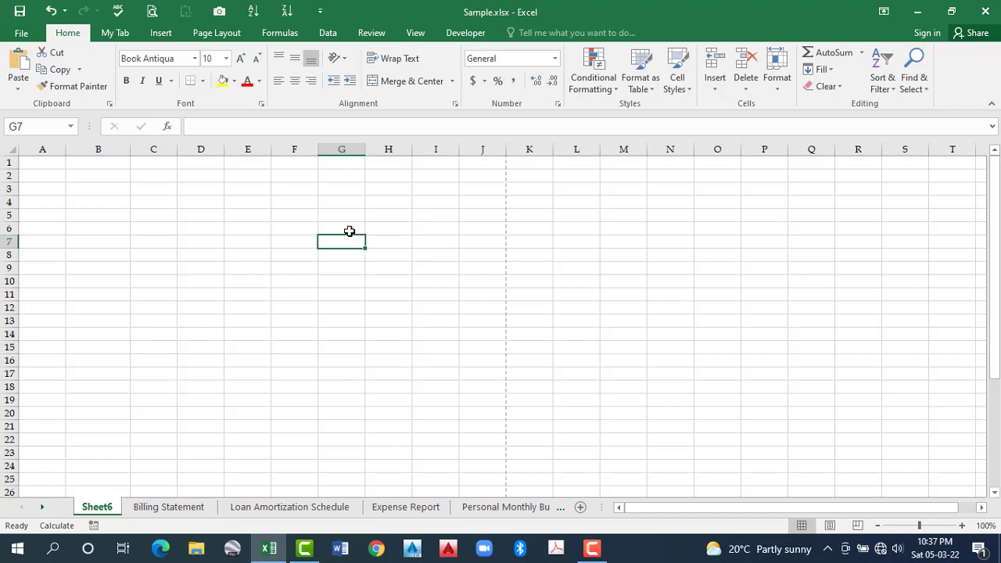
Move the active cell right and left along row 7 with Tab and Shift+Tab, ending at E7.
{"action": "key", "text": "Tab"}
{"action": "key", "text": "Tab"}
{"action": "key", "text": "Tab"}
{"action": "key", "text": "Tab"}
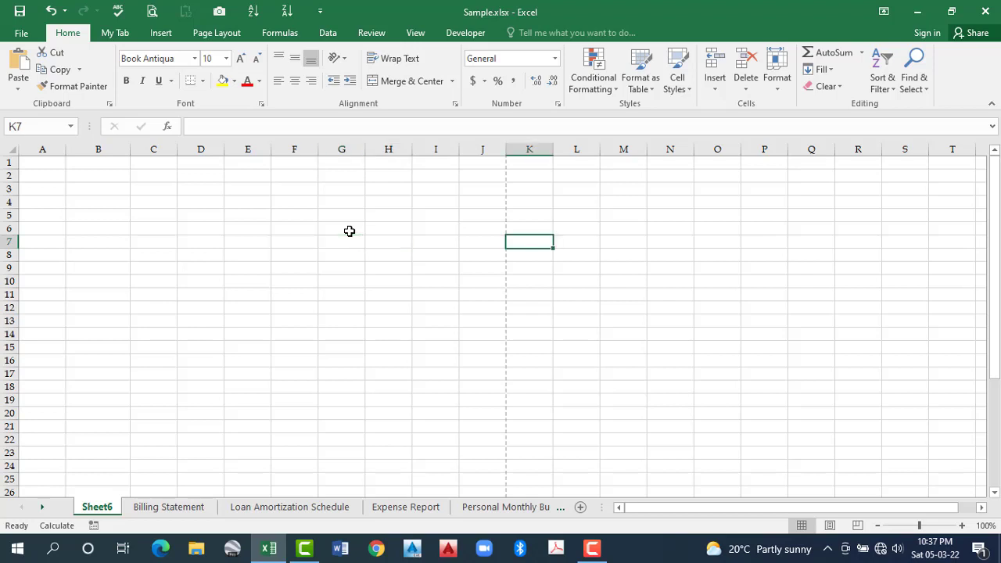
{"action": "key", "text": "Tab"}
{"action": "key", "text": "Tab"}
{"action": "key", "text": "Tab"}
{"action": "key", "text": "Tab"}
{"action": "key", "text": "Tab"}
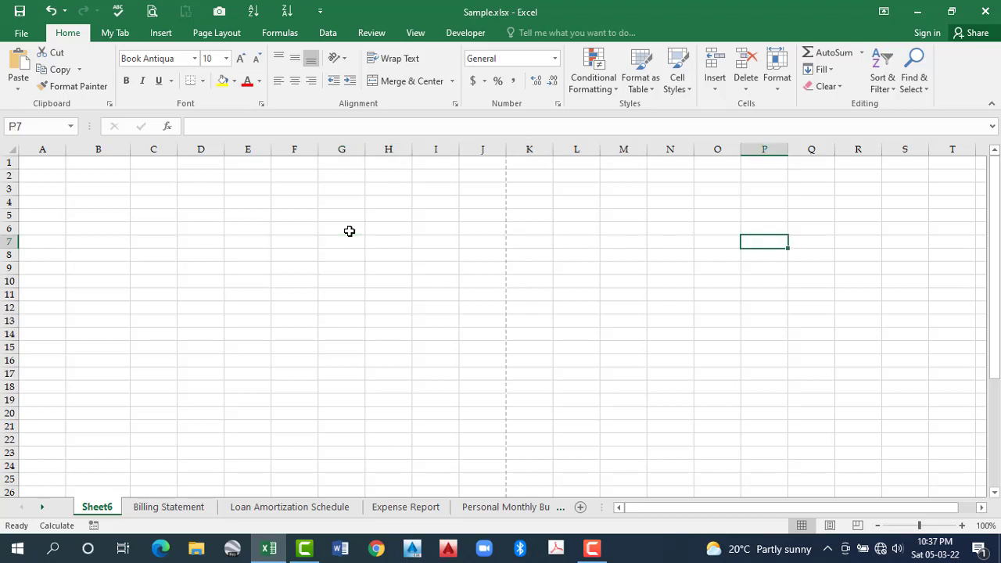
{"action": "key", "text": "Tab"}
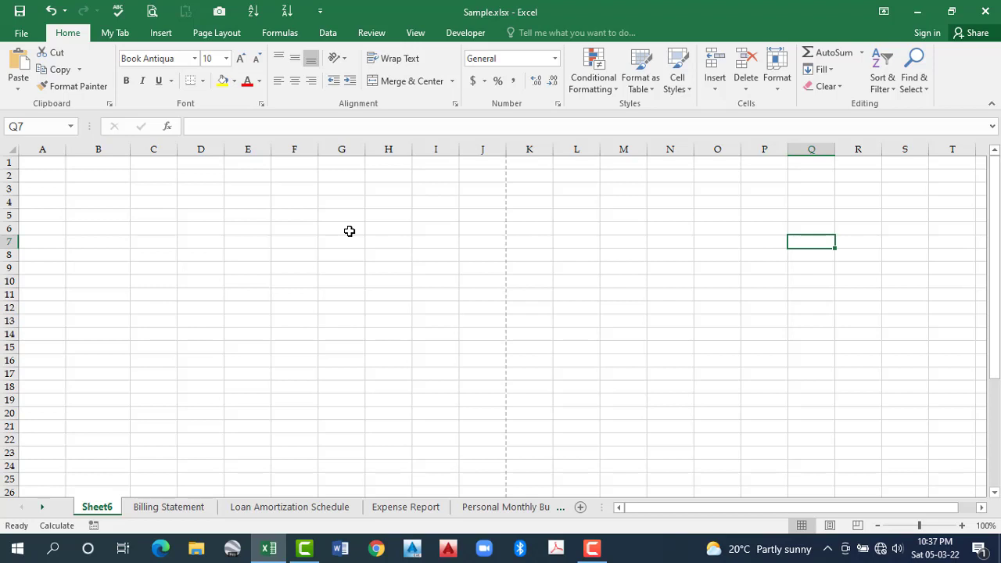
{"action": "key", "text": "shift+Tab"}
{"action": "key", "text": "shift+Tab"}
{"action": "key", "text": "shift+Tab"}
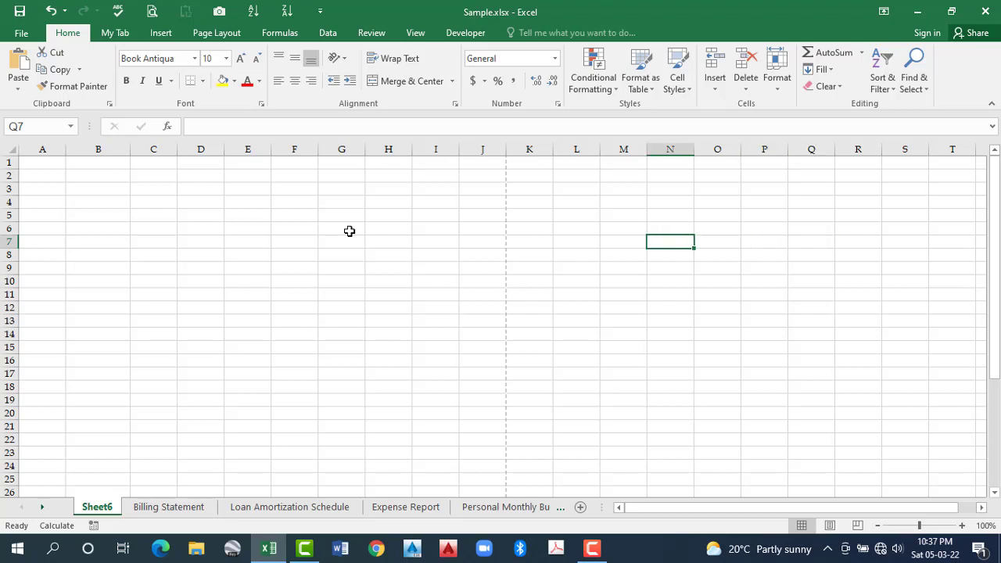
{"action": "key", "text": "shift+Tab"}
{"action": "key", "text": "shift+Tab"}
{"action": "key", "text": "shift+Tab"}
{"action": "key", "text": "shift+Tab"}
{"action": "key", "text": "shift+Tab"}
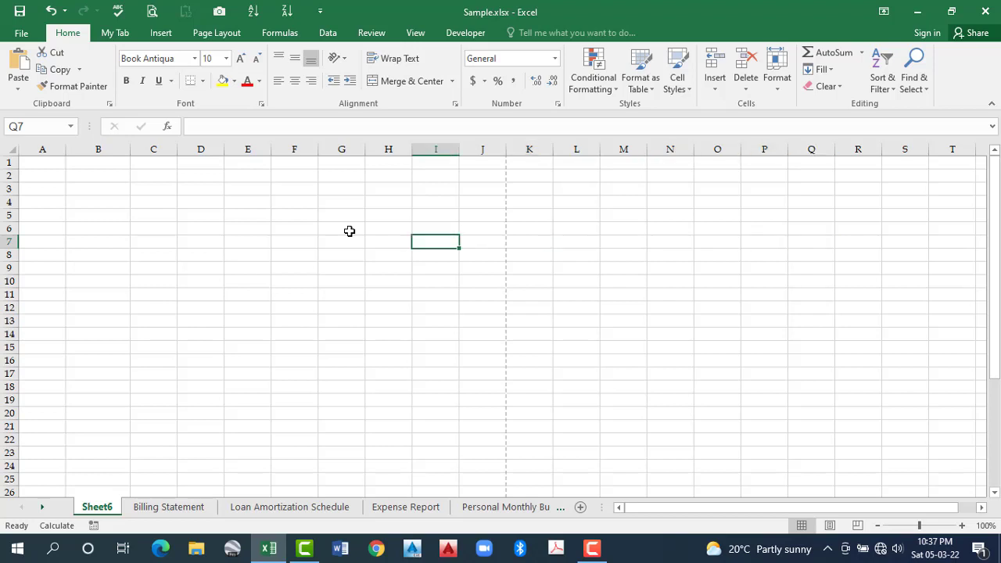
{"action": "key", "text": "shift+Tab"}
{"action": "key", "text": "shift+Tab"}
{"action": "key", "text": "shift+Tab"}
{"action": "key", "text": "shift+Tab"}
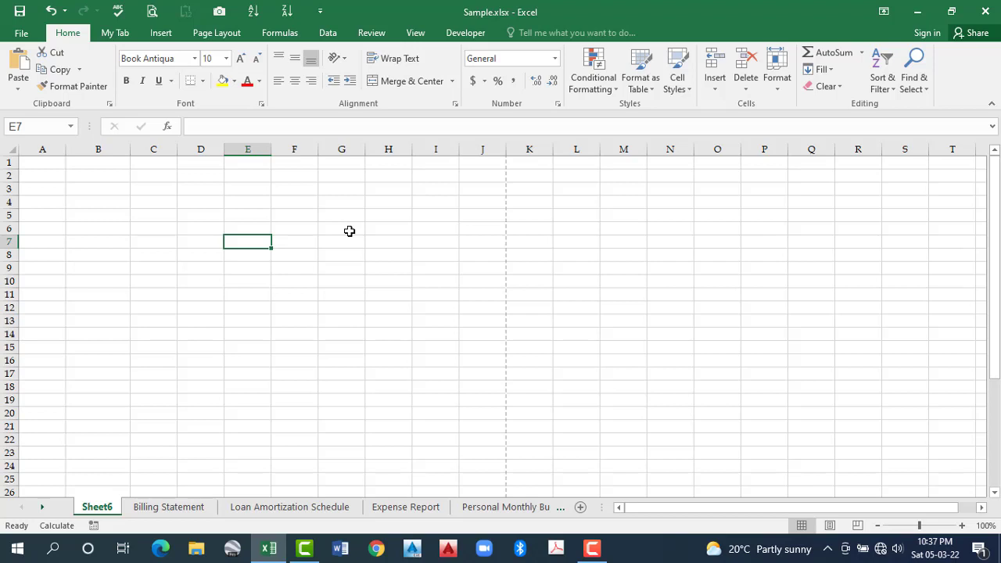
{"action": "key", "text": "Tab"}
{"action": "key", "text": "Tab"}
{"action": "key", "text": "Tab"}
{"action": "key", "text": "Tab"}
{"action": "key", "text": "Tab"}
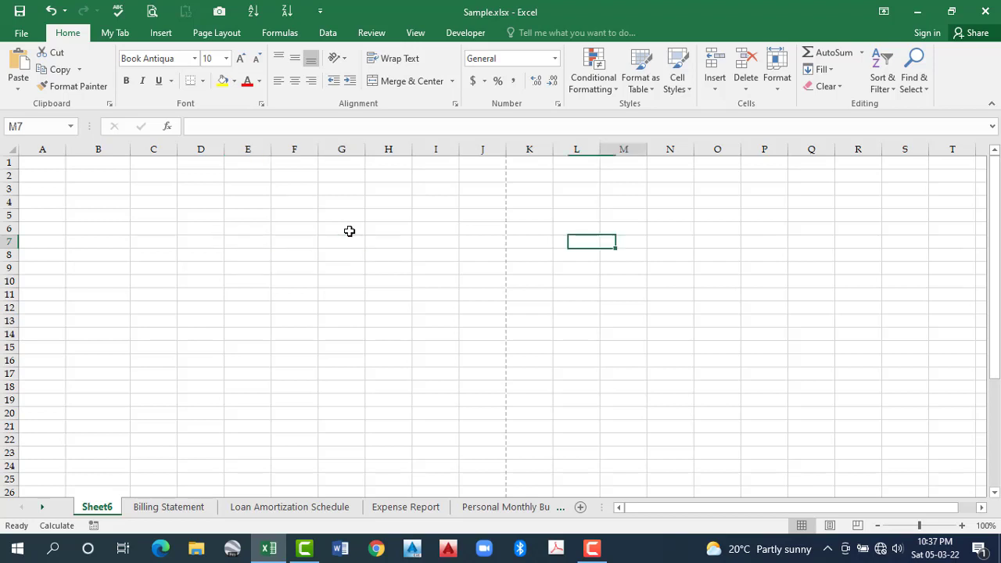
{"action": "key", "text": "Tab"}
{"action": "key", "text": "Tab"}
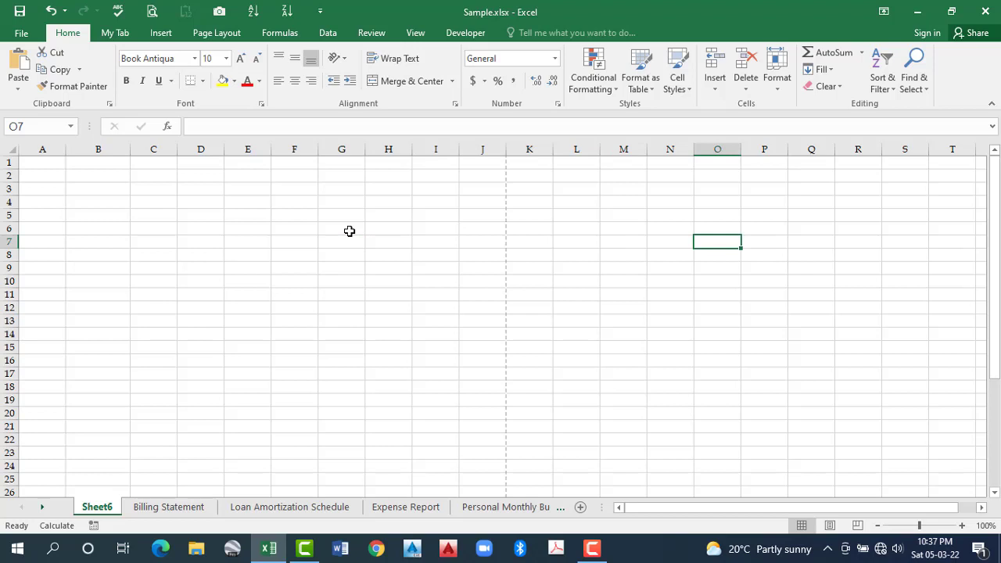
{"action": "key", "text": "shift+Tab"}
{"action": "key", "text": "shift+Tab"}
{"action": "key", "text": "shift+Tab"}
{"action": "key", "text": "shift+Tab"}
{"action": "key", "text": "shift+Tab"}
{"action": "key", "text": "shift+Tab"}
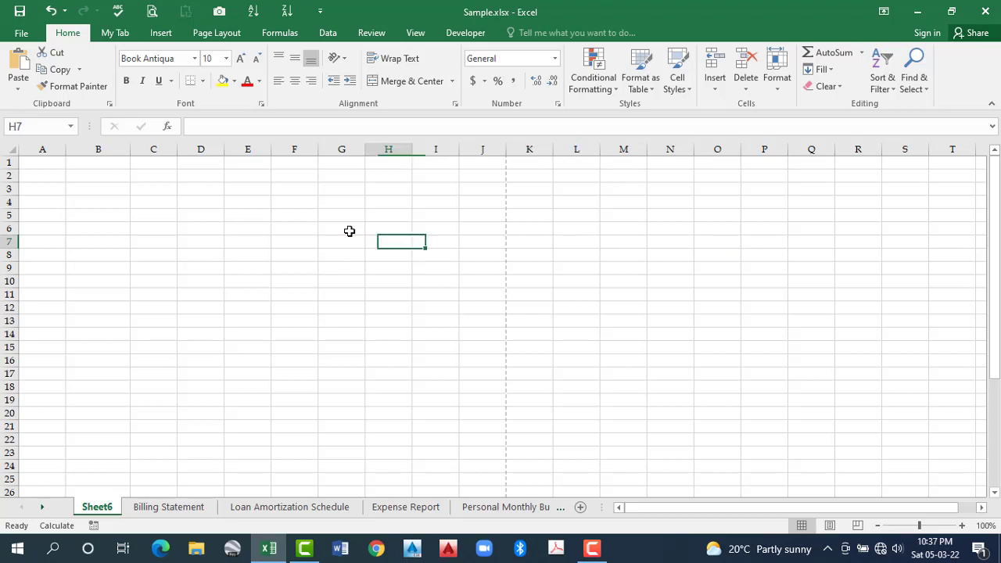
{"action": "key", "text": "shift+Tab"}
{"action": "key", "text": "shift+Tab"}
{"action": "key", "text": "shift+Tab"}
{"action": "key", "text": "shift+Tab"}
{"action": "key", "text": "shift+Tab"}
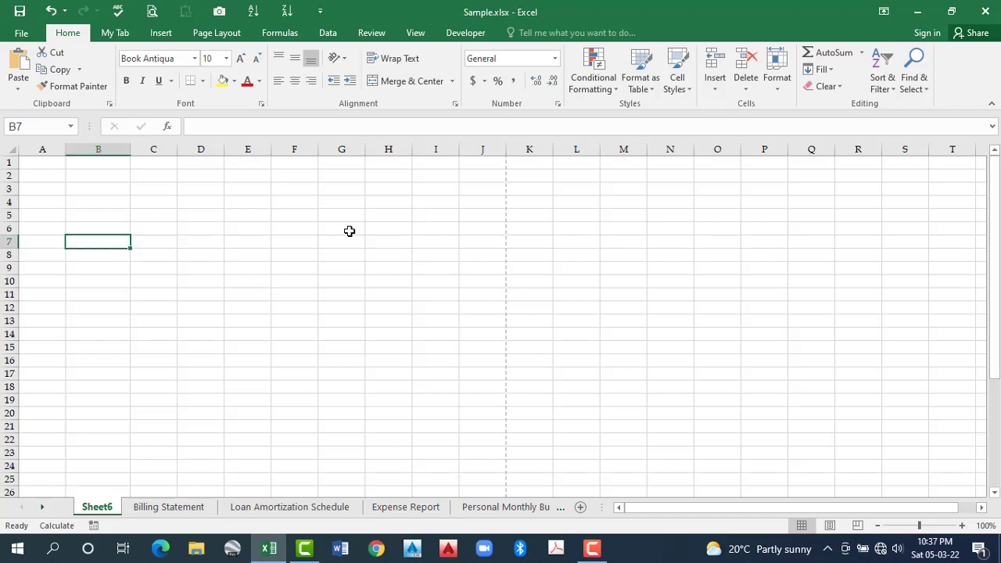
{"action": "key", "text": "Tab"}
{"action": "key", "text": "Tab"}
{"action": "key", "text": "Tab"}
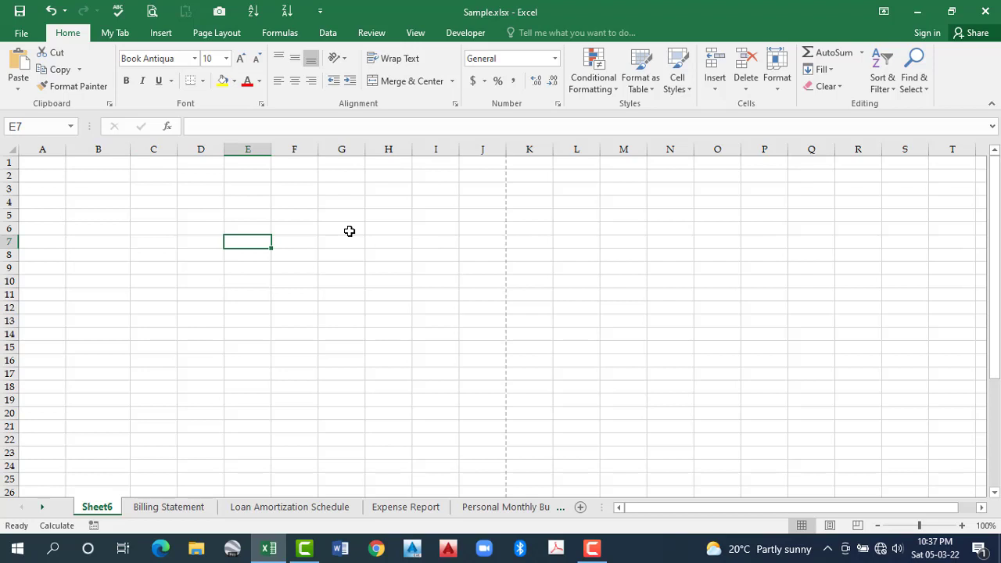
Move the active cell up and down column E, returning to E7.
{"action": "key", "text": "Down"}
{"action": "key", "text": "Down"}
{"action": "key", "text": "Down"}
{"action": "key", "text": "Down"}
{"action": "key", "text": "Down"}
{"action": "key", "text": "Down"}
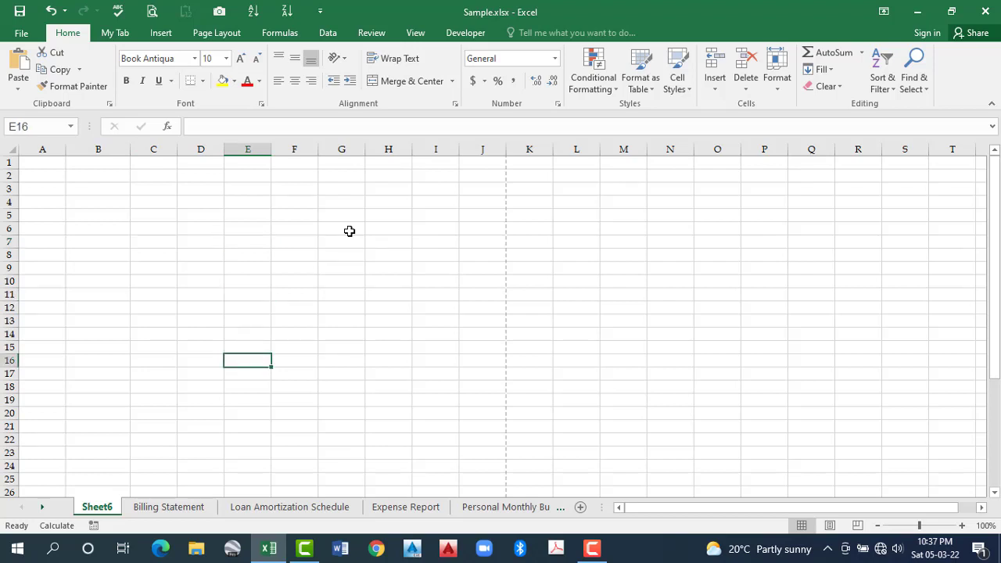
{"action": "key", "text": "Up"}
{"action": "key", "text": "Up"}
{"action": "key", "text": "Up"}
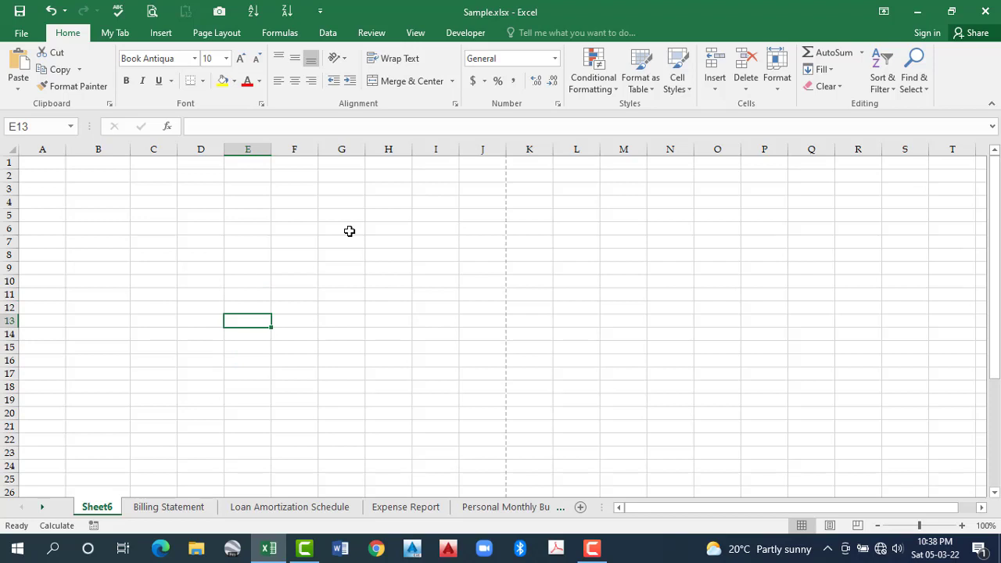
{"action": "key", "text": "Up"}
{"action": "key", "text": "Up"}
{"action": "key", "text": "Up"}
{"action": "key", "text": "Up"}
{"action": "key", "text": "Up"}
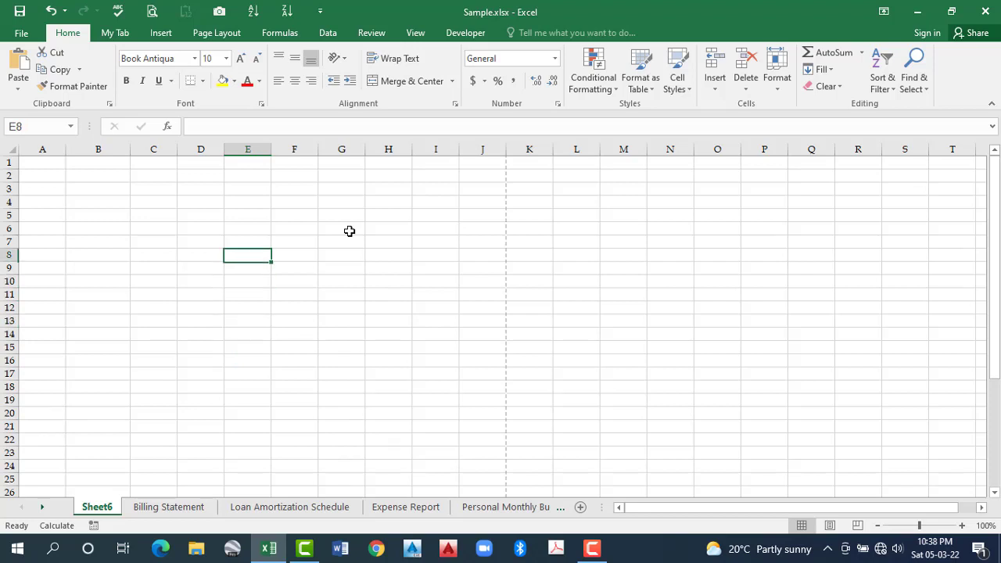
{"action": "key", "text": "Up"}
{"action": "key", "text": "Up"}
{"action": "key", "text": "Up"}
{"action": "key", "text": "Down"}
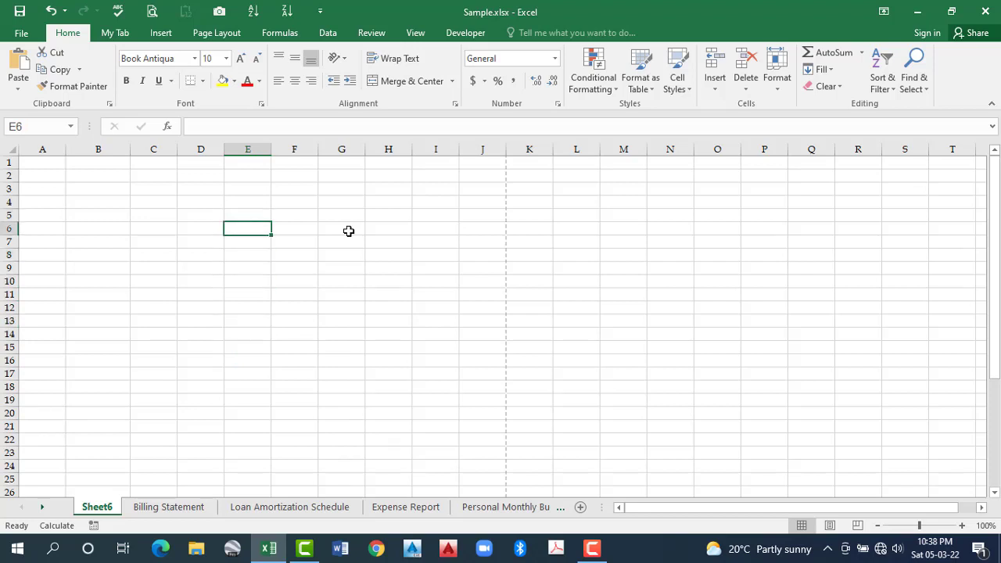
{"action": "key", "text": "Down"}
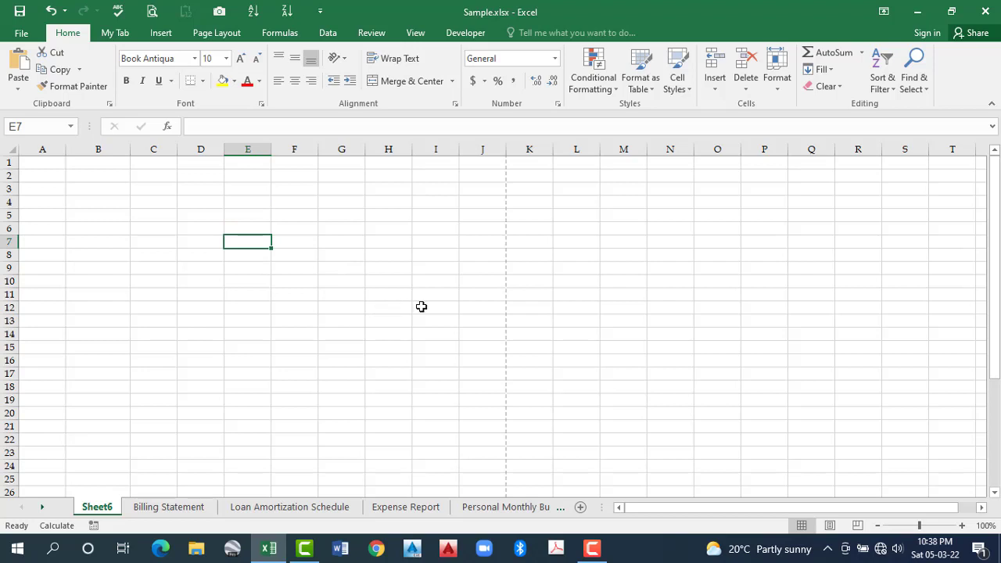
Jump to the last used cell, then click in column C and arrow over to F16.
{"action": "key", "text": "ctrl+End"}
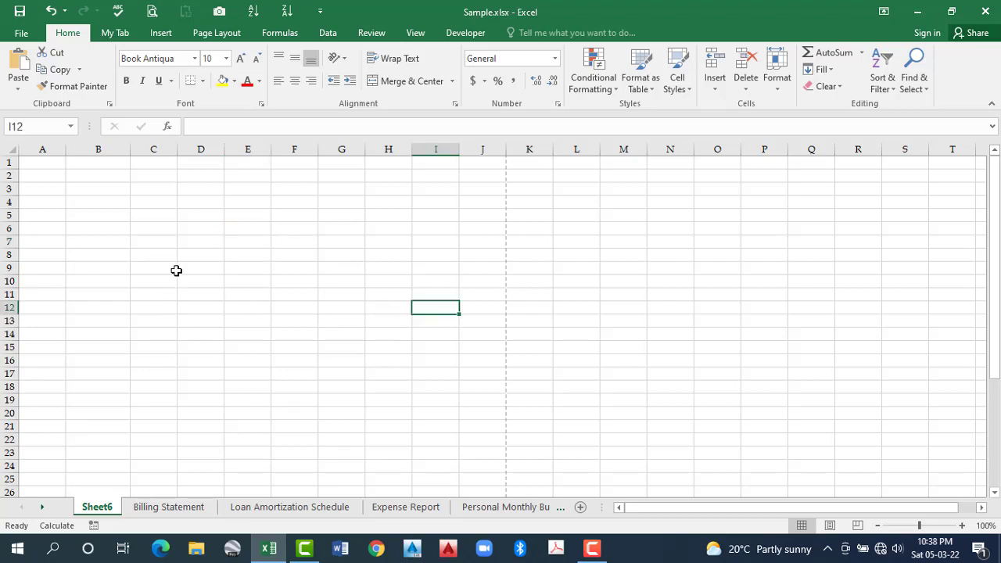
{"action": "left_click", "coordinate": [195, 317]}
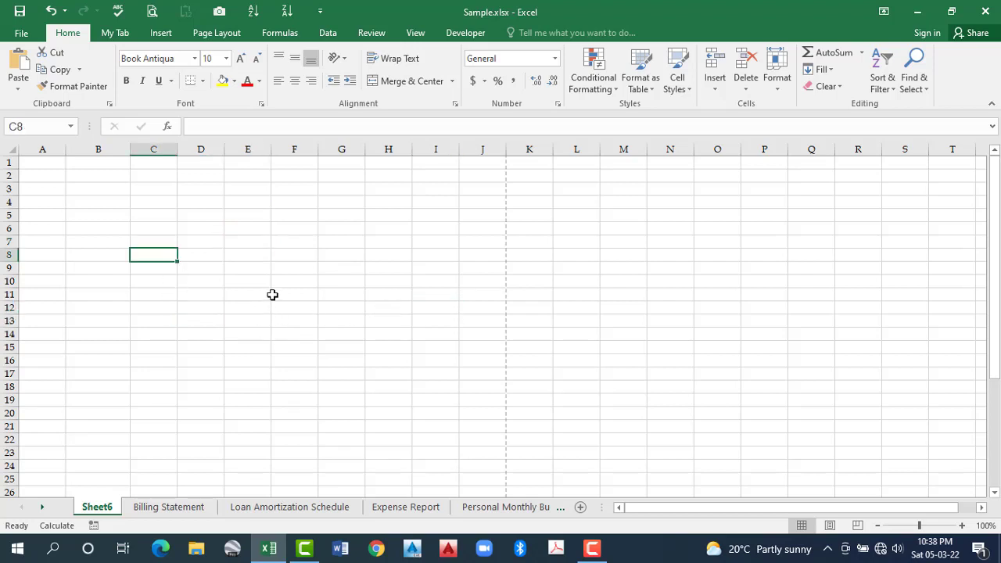
{"action": "key", "text": "Right"}
{"action": "key", "text": "Right"}
{"action": "key", "text": "Right"}
{"action": "key", "text": "Down"}
{"action": "key", "text": "Down"}
{"action": "key", "text": "Down"}
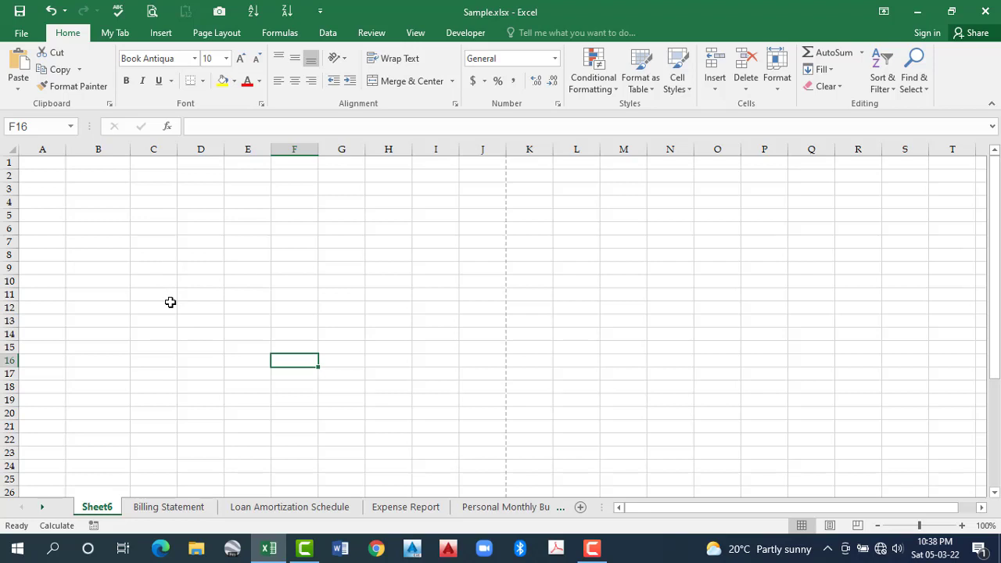
Scroll down and back, step the active cell down column F, then select D7.
{"action": "scroll", "coordinate": [170, 302], "scroll_direction": "down", "scroll_amount": 10}
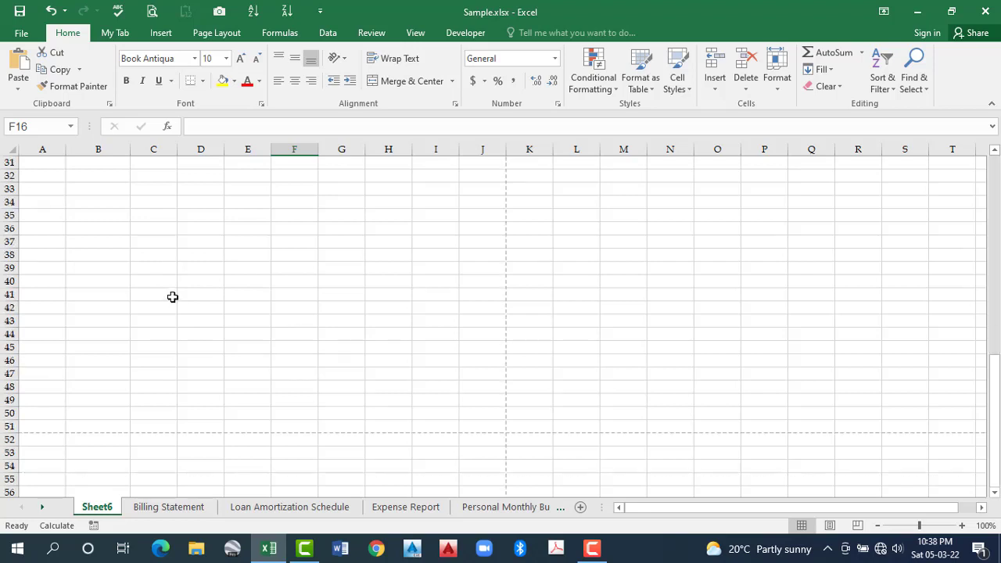
{"action": "scroll", "coordinate": [172, 297], "scroll_direction": "up", "scroll_amount": 10}
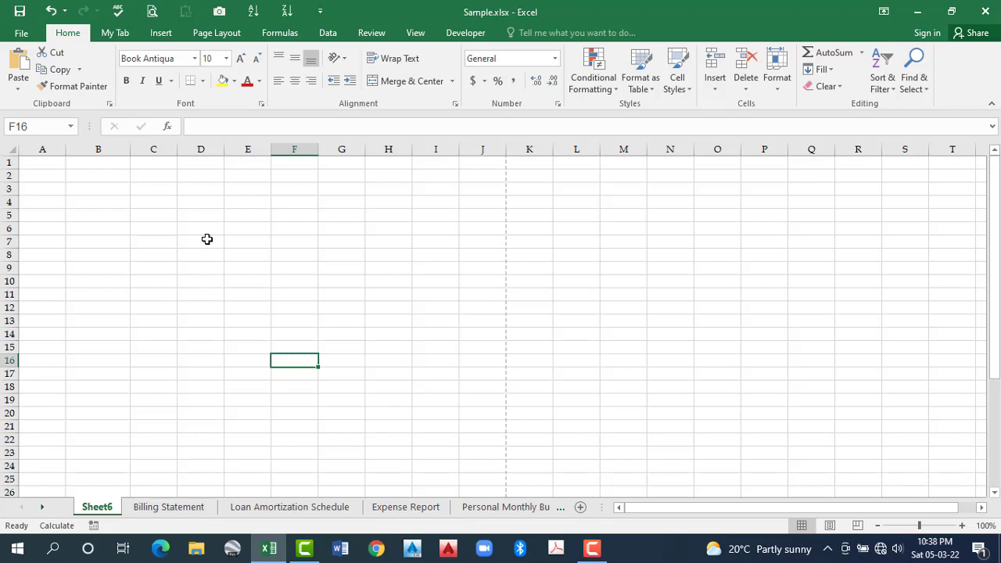
{"action": "key", "text": "Down"}
{"action": "key", "text": "Down"}
{"action": "key", "text": "Down"}
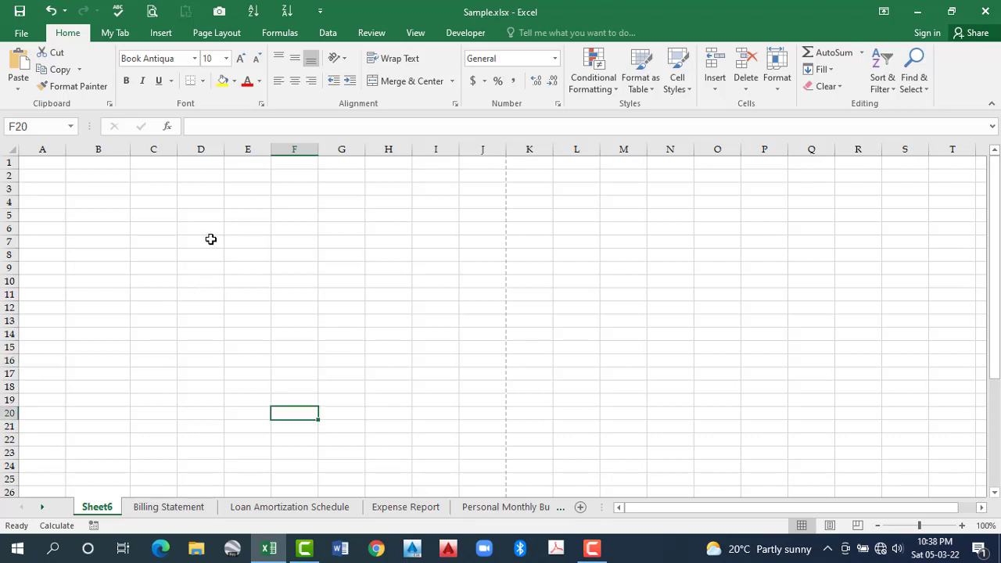
{"action": "key", "text": "Down"}
{"action": "key", "text": "Down"}
{"action": "key", "text": "Down"}
{"action": "left_click", "coordinate": [213, 245]}
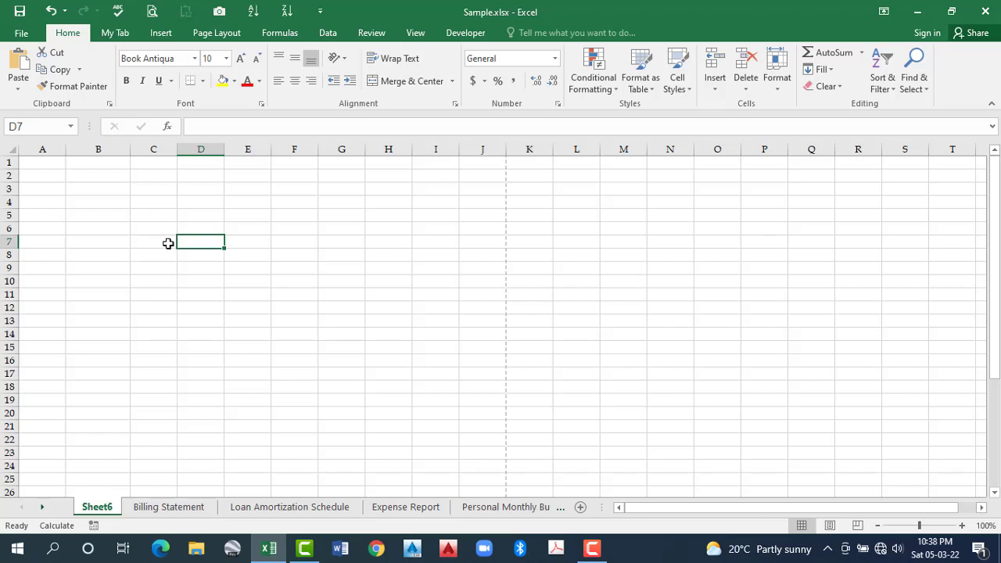
Arrow to C5, then Page Down to show rows 26–51 with C30 active.
{"action": "key", "text": "Left"}
{"action": "key", "text": "Up"}
{"action": "key", "text": "Up"}
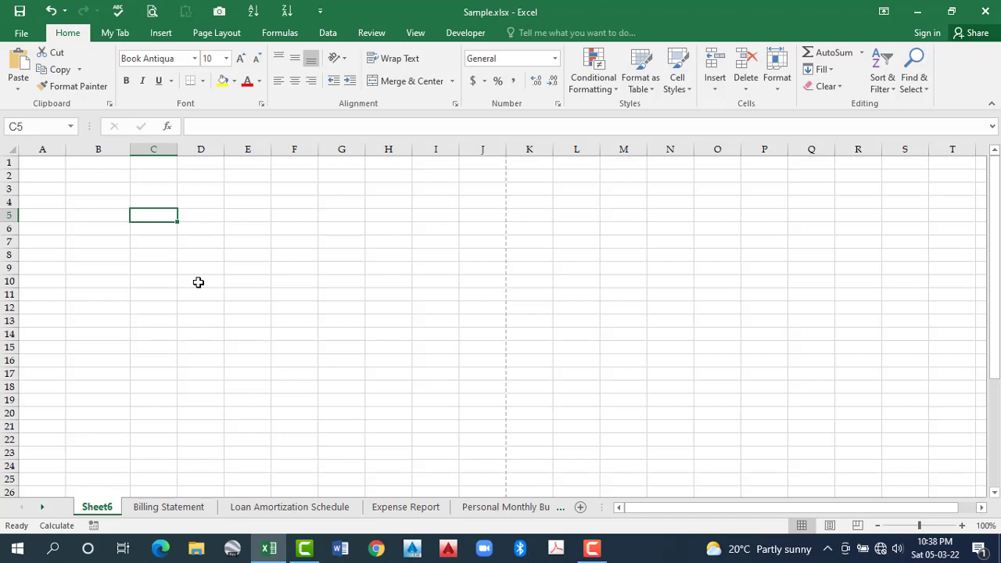
{"action": "key", "text": "Page_Down"}
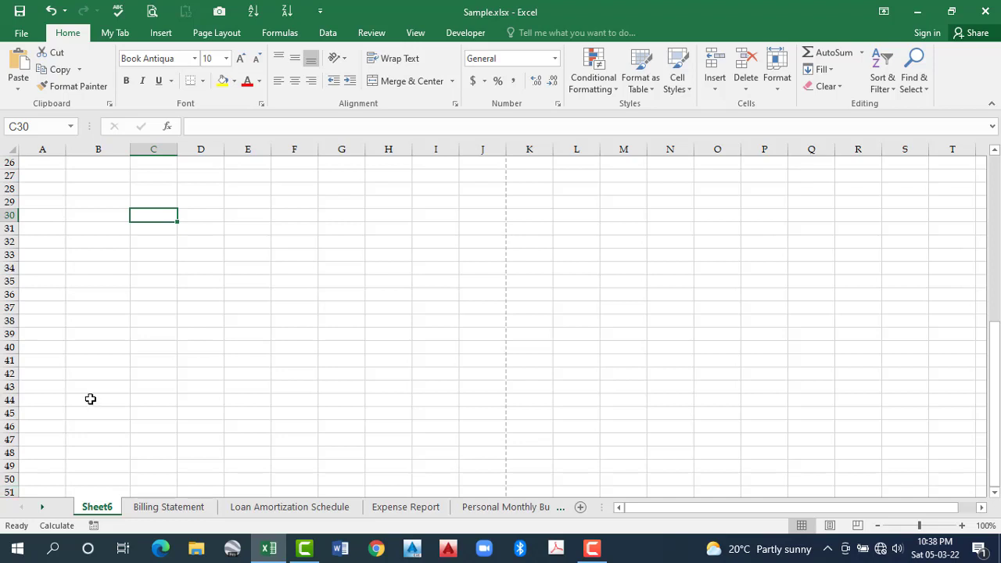
Page down to rows 51–76, page back to the top, then move from C11 to D10.
{"action": "key", "text": "Page_Down"}
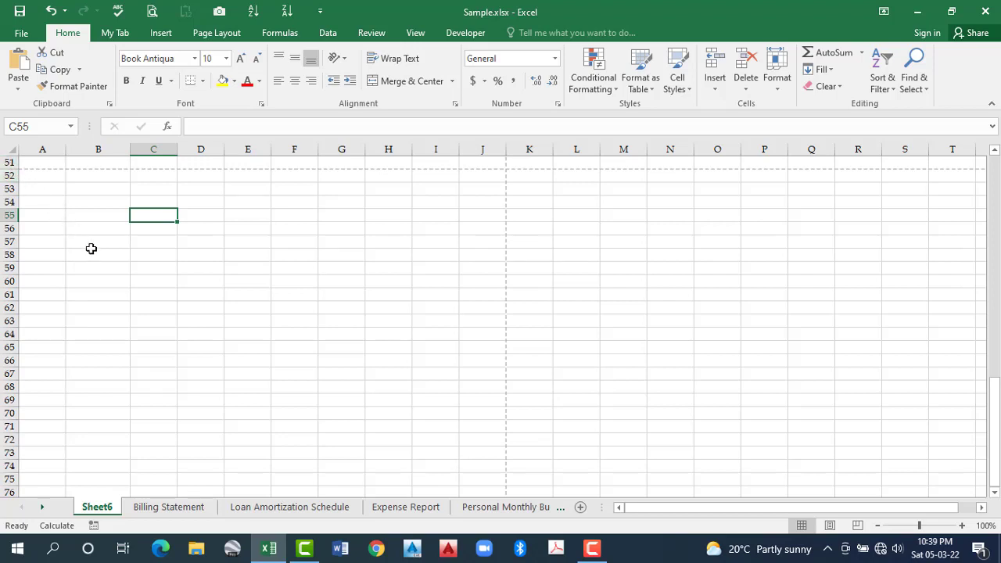
{"action": "key", "text": "Page_Up"}
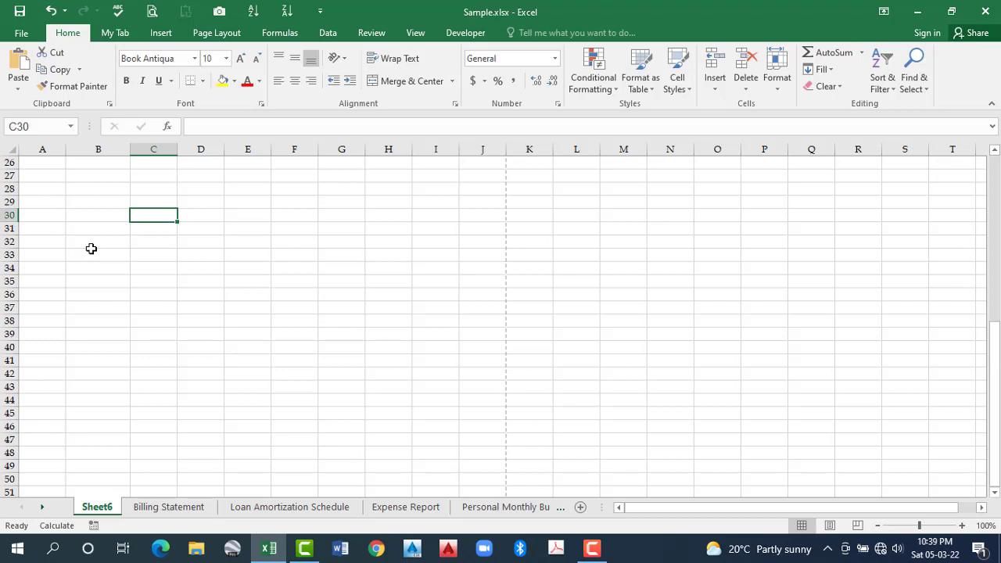
{"action": "key", "text": "Page_Up"}
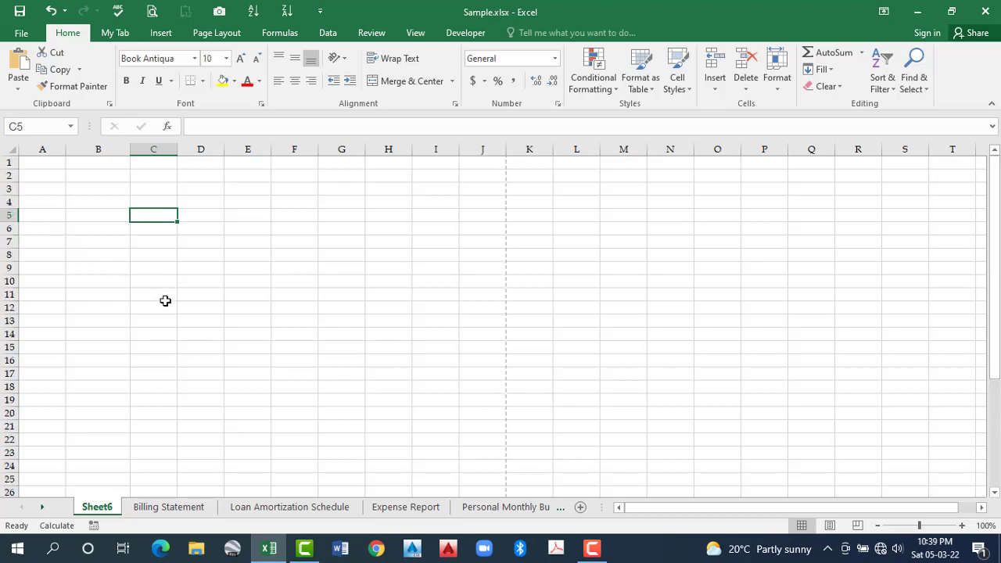
{"action": "left_click", "coordinate": [164, 294]}
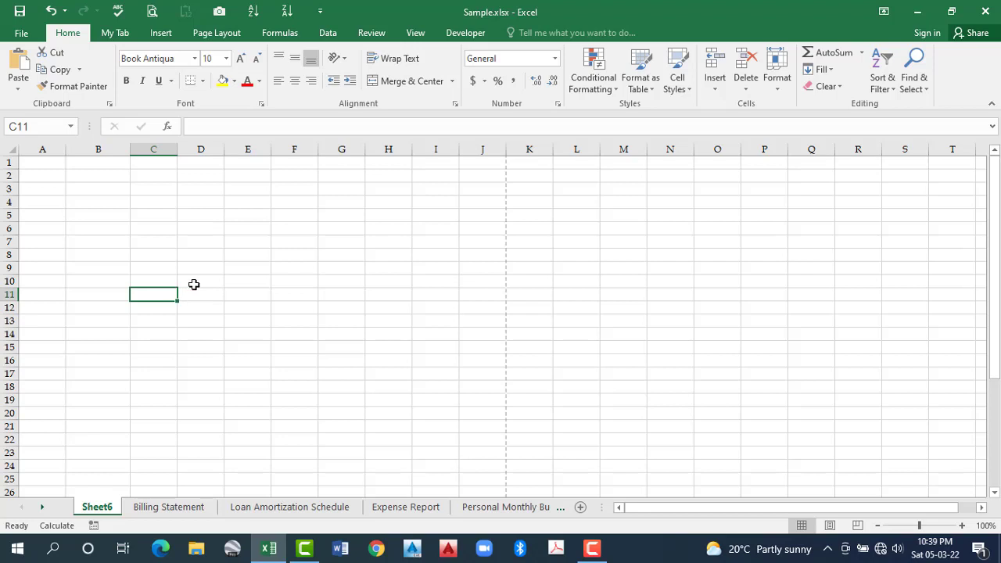
{"action": "key", "text": "Up"}
{"action": "key", "text": "Right"}
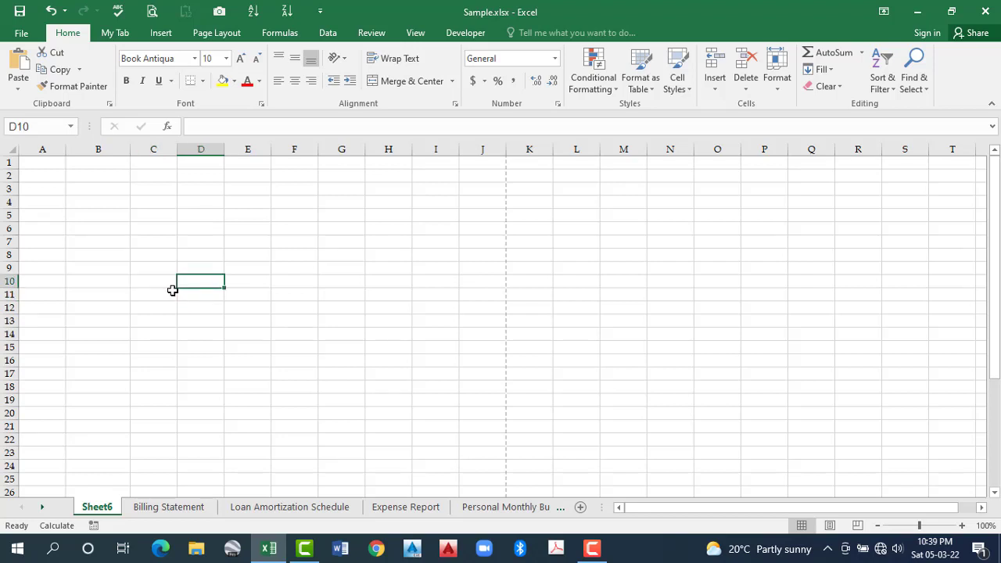
Select C3, then D19, move right to H19, and arrow up to row 8 around C8–D8.
{"action": "left_click", "coordinate": [150, 190]}
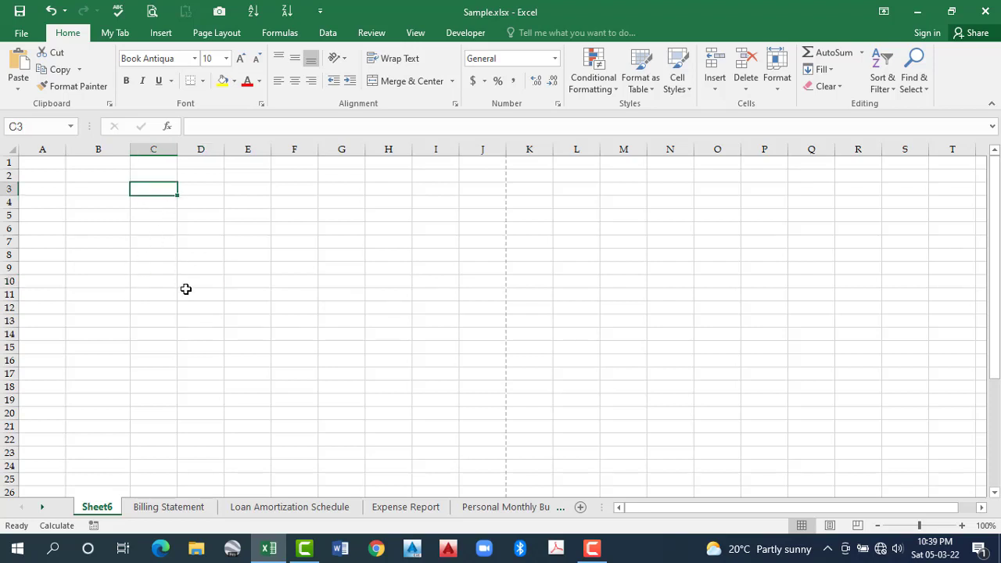
{"action": "left_click", "coordinate": [205, 400]}
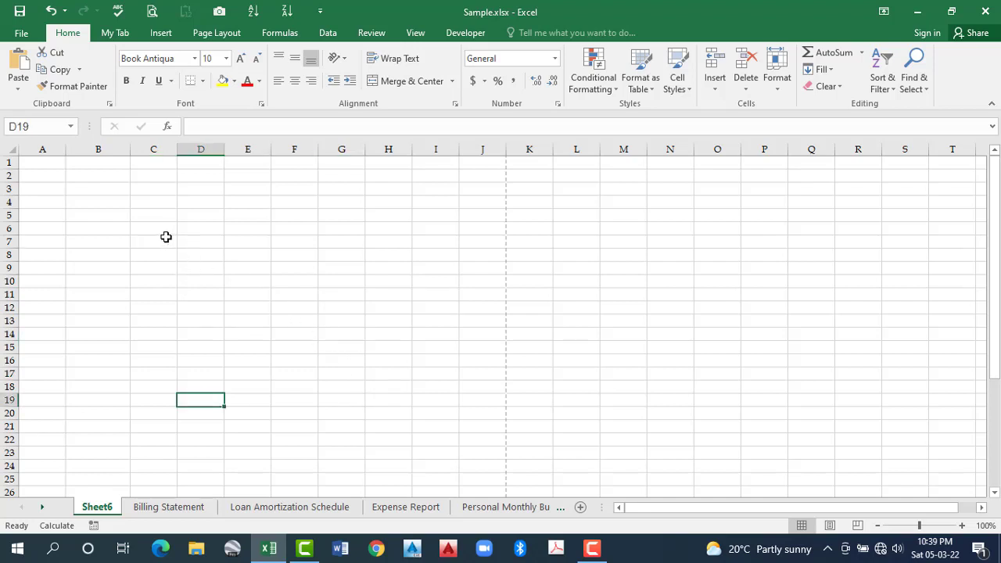
{"action": "key", "text": "Right"}
{"action": "key", "text": "Right"}
{"action": "key", "text": "Right"}
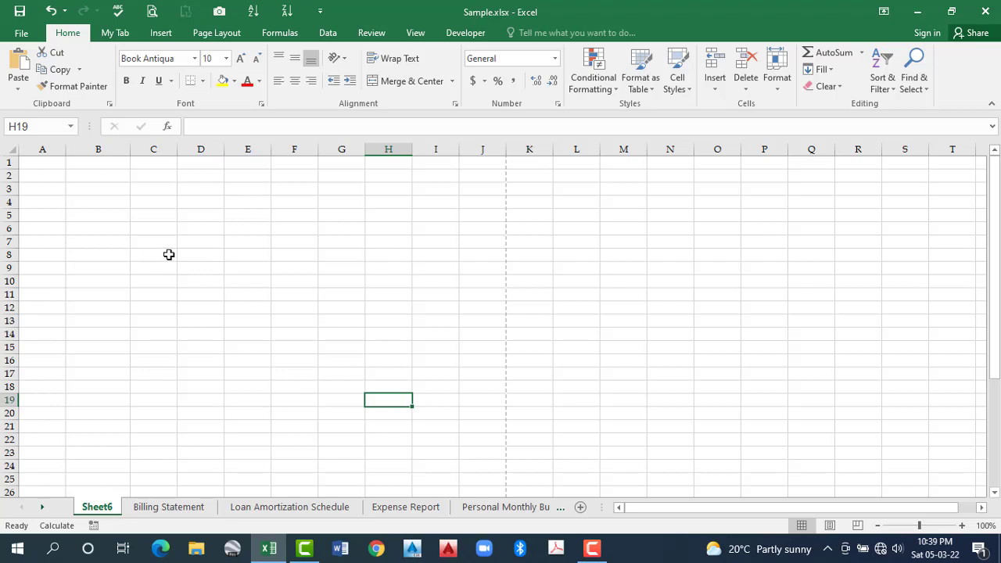
{"action": "key", "text": "Up"}
{"action": "key", "text": "Up"}
{"action": "key", "text": "Up"}
{"action": "key", "text": "Left"}
{"action": "key", "text": "Left"}
{"action": "key", "text": "Left"}
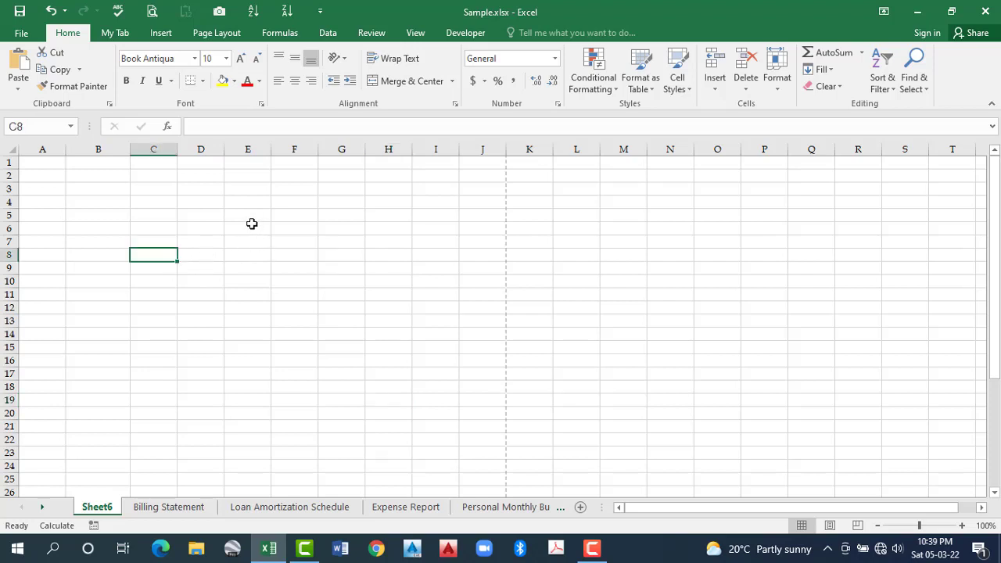
{"action": "key", "text": "Right"}
Arrow the active cell on to G6 and F10, then select B9.
{"action": "key", "text": "Up"}
{"action": "key", "text": "Right"}
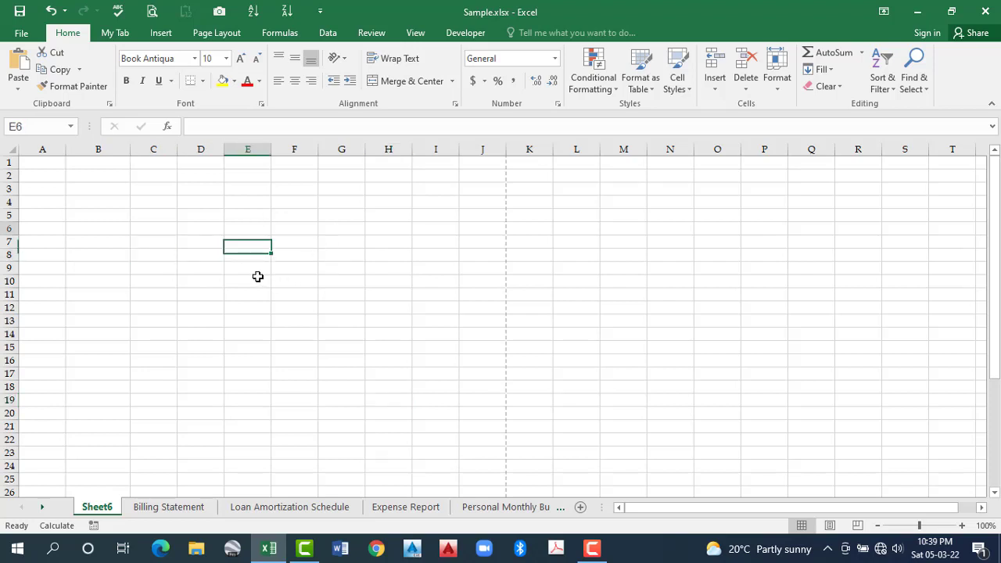
{"action": "key", "text": "Right"}
{"action": "key", "text": "Right"}
{"action": "key", "text": "Up"}
{"action": "key", "text": "Down"}
{"action": "key", "text": "Down"}
{"action": "key", "text": "Down"}
{"action": "key", "text": "Left"}
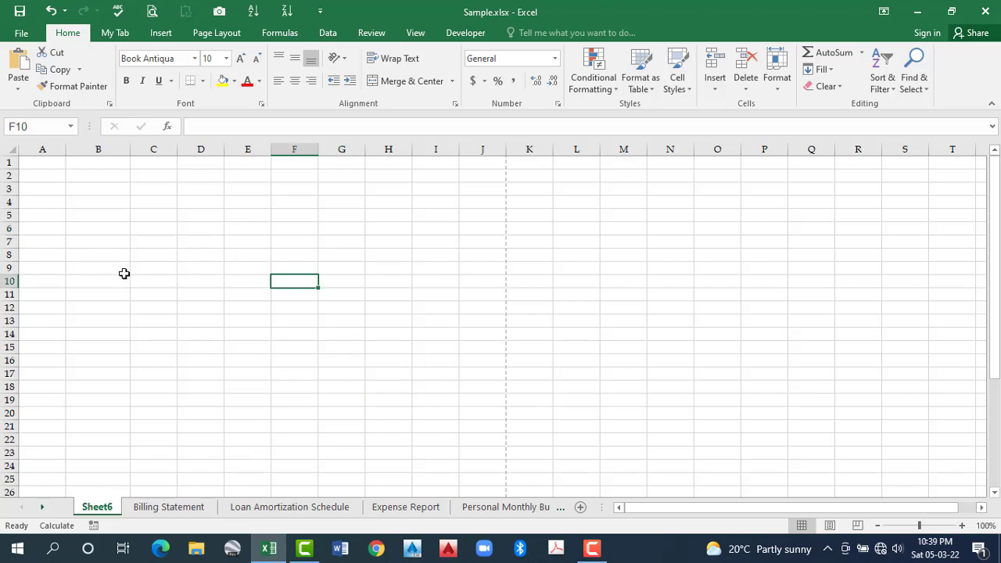
{"action": "left_click", "coordinate": [121, 271]}
Extend the selection from B9 into ranges such as C11, G13, D17 and finally B9:I19.
{"action": "key", "text": "shift+Right"}
{"action": "key", "text": "shift+Down"}
{"action": "key", "text": "shift+Down"}
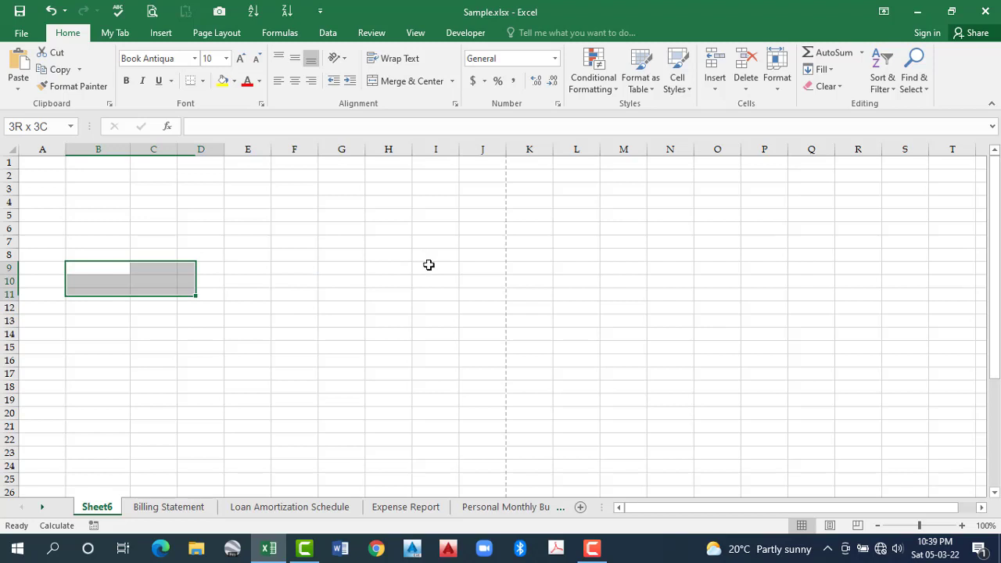
{"action": "key", "text": "shift+Right"}
{"action": "key", "text": "shift+Right"}
{"action": "key", "text": "shift+Right"}
{"action": "key", "text": "shift+Down"}
{"action": "key", "text": "shift+Down"}
{"action": "key", "text": "shift+Up"}
{"action": "key", "text": "shift+Up"}
{"action": "key", "text": "shift+Up"}
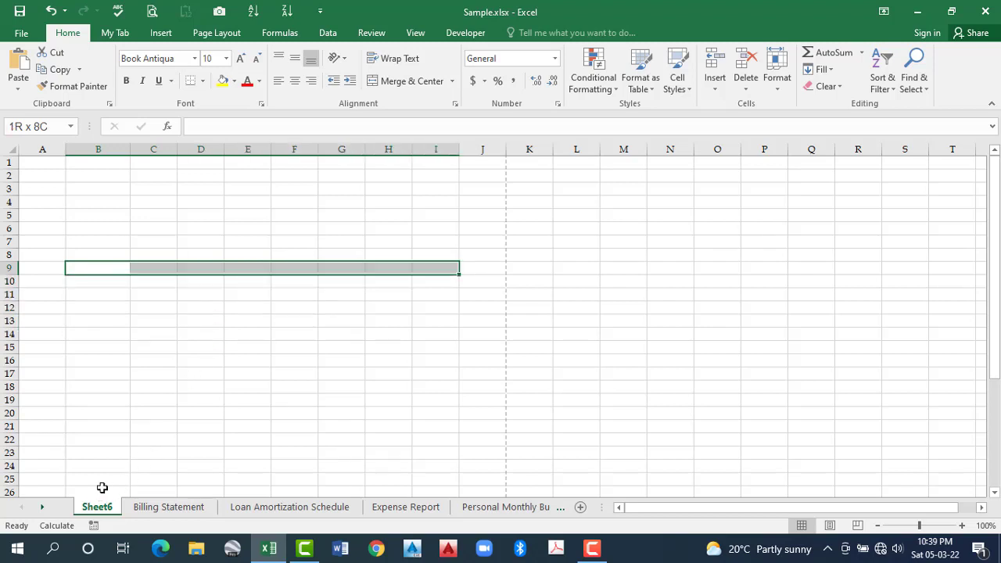
{"action": "key", "text": "shift+Left"}
{"action": "key", "text": "shift+Left"}
{"action": "key", "text": "shift+Left"}
{"action": "key", "text": "shift+Down"}
{"action": "key", "text": "shift+Down"}
{"action": "key", "text": "shift+Down"}
{"action": "key", "text": "shift+Left"}
{"action": "key", "text": "shift+Left"}
{"action": "key", "text": "shift+Down"}
{"action": "key", "text": "shift+Down"}
{"action": "key", "text": "shift+Down"}
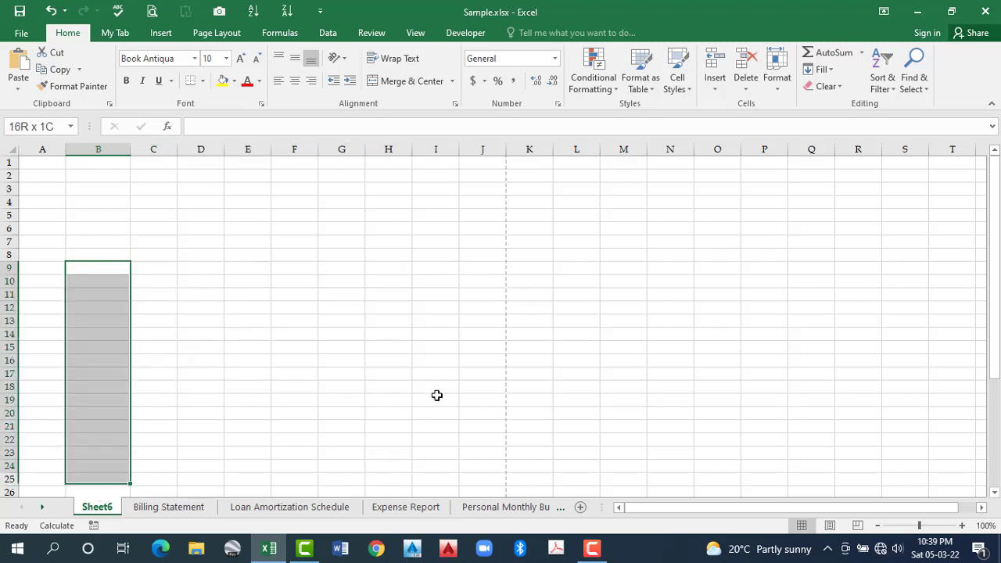
{"action": "left_click", "coordinate": [443, 397], "text": "shift"}
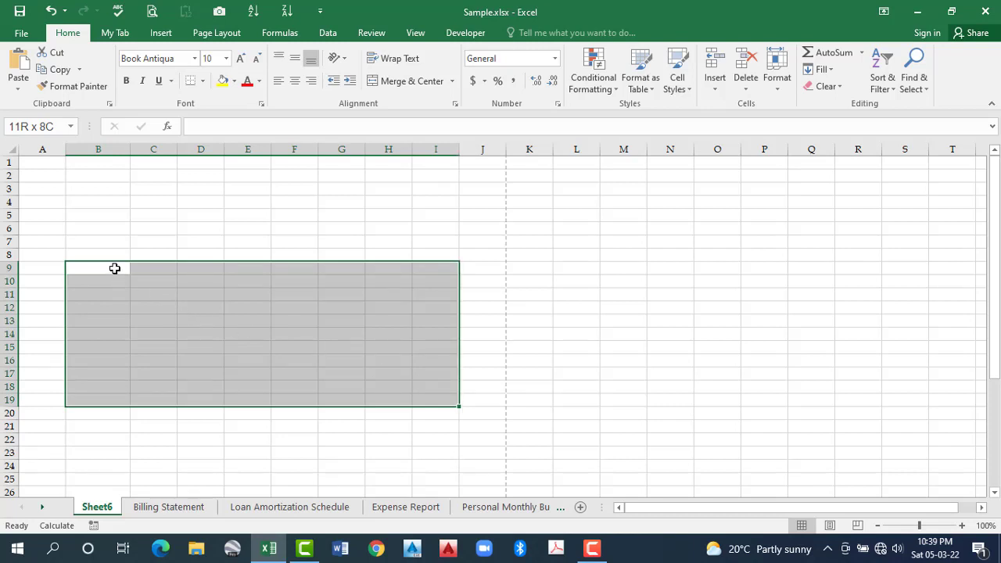
Shrink the selection by a row, collapse to B9, select B9:J18, and collapse again.
{"action": "key", "text": "shift+Up"}
{"action": "key", "text": "shift+BackSpace"}
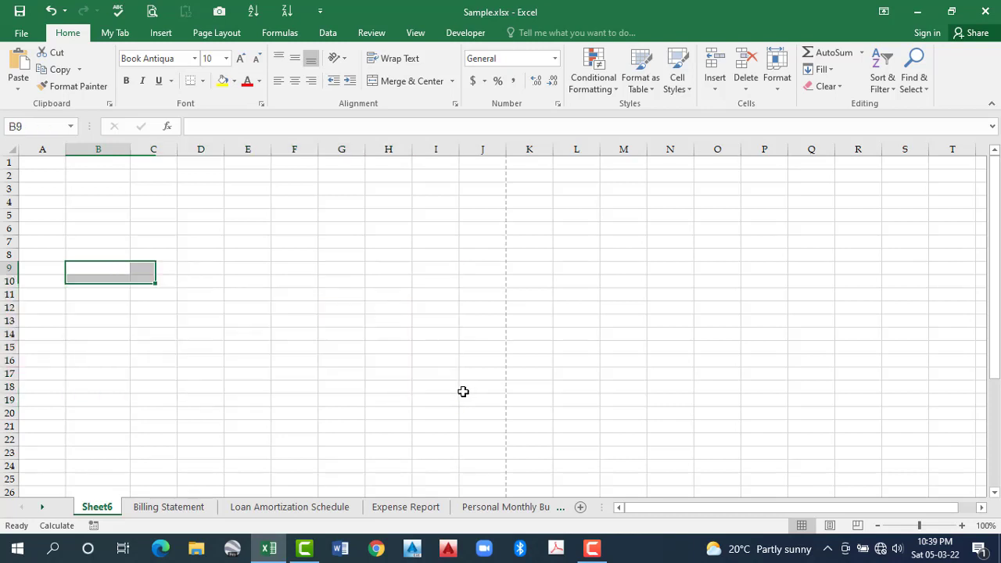
{"action": "left_click", "coordinate": [463, 389], "text": "shift"}
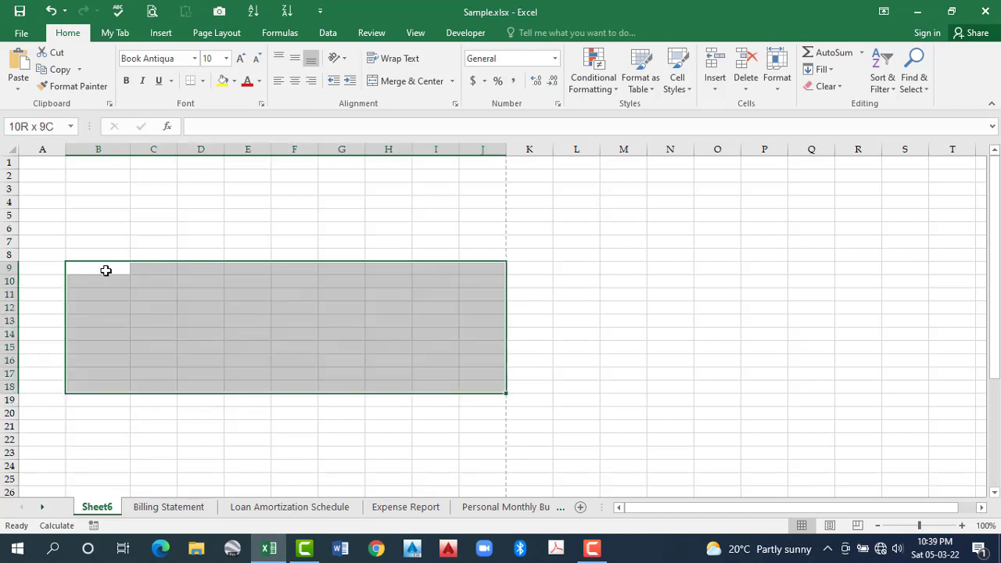
{"action": "key", "text": "shift+BackSpace"}
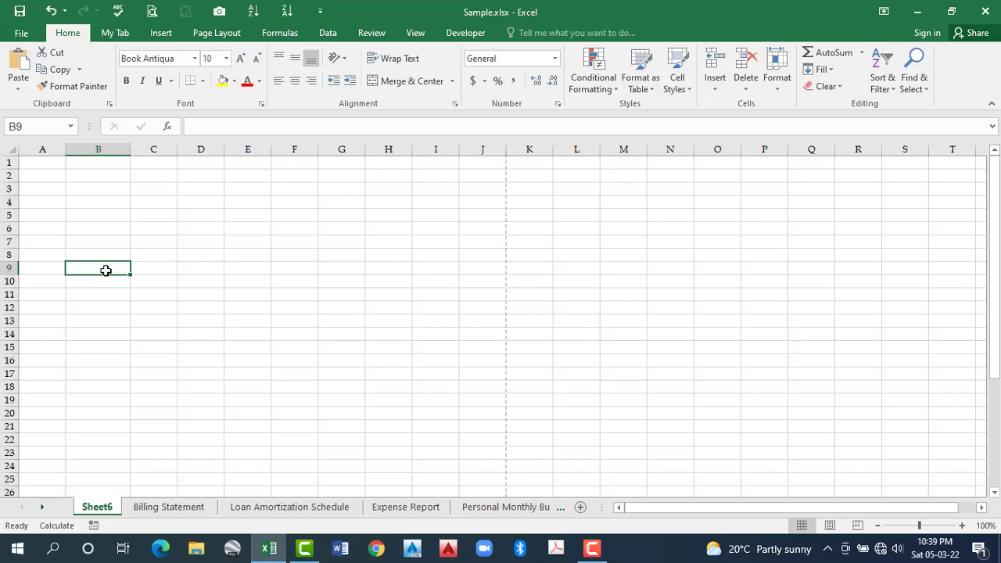
Select from B10 down column B and across to column G, then select C7 alone.
{"action": "key", "text": "shift+Right"}
{"action": "key", "text": "shift+Right"}
{"action": "key", "text": "shift+Right"}
{"action": "key", "text": "shift+Right"}
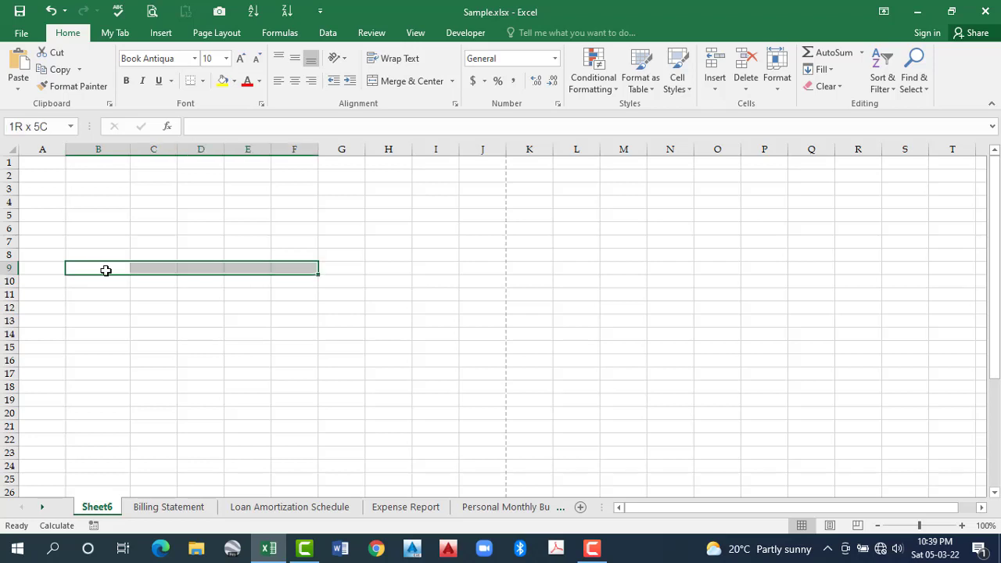
{"action": "key", "text": "shift+Down"}
{"action": "key", "text": "shift+Down"}
{"action": "key", "text": "shift+Down"}
{"action": "key", "text": "shift+Down"}
{"action": "key", "text": "shift+Down"}
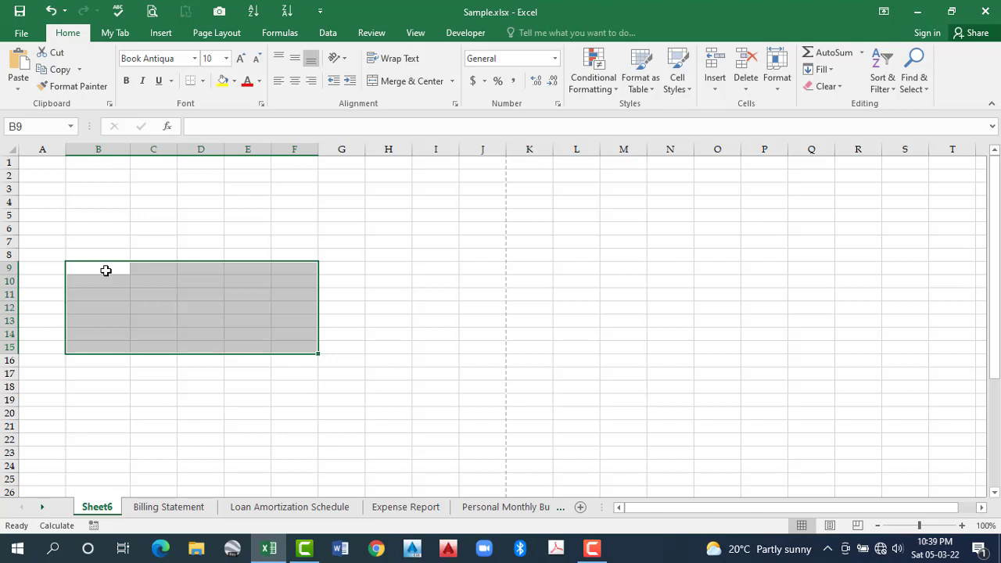
{"action": "key", "text": "Down"}
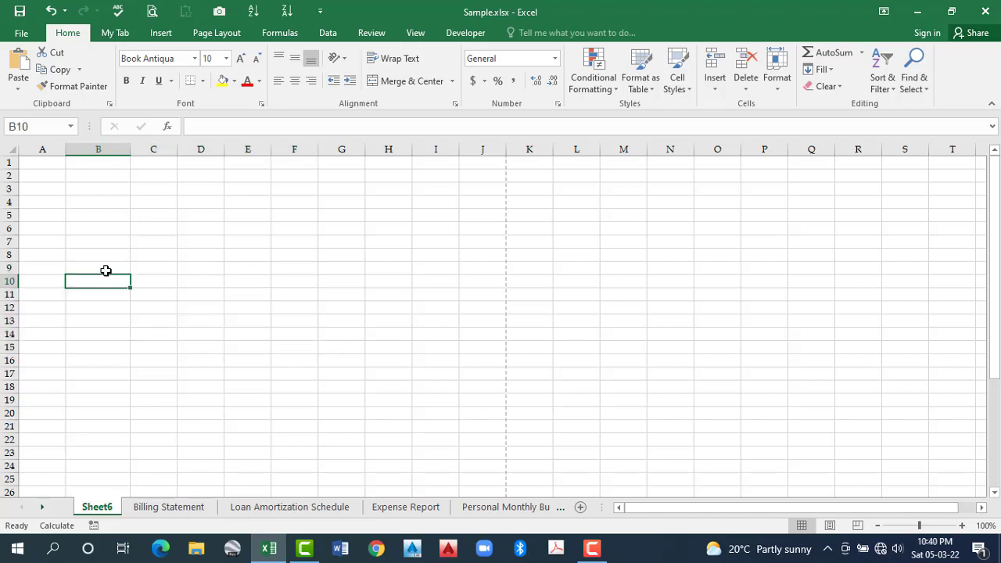
{"action": "key", "text": "shift+Down"}
{"action": "key", "text": "shift+Down"}
{"action": "key", "text": "shift+Down"}
{"action": "key", "text": "shift+Down"}
{"action": "key", "text": "shift+Down"}
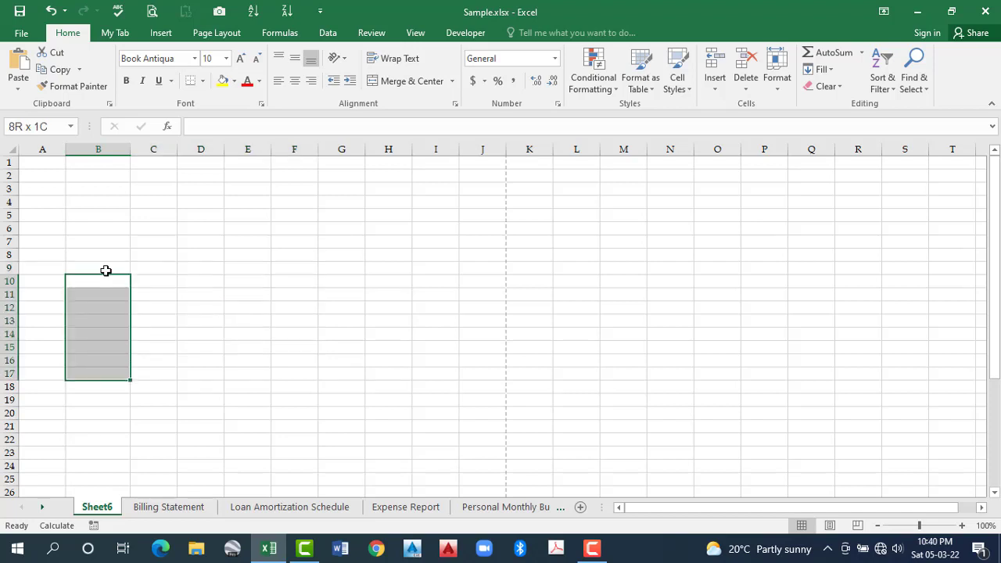
{"action": "key", "text": "shift+Right"}
{"action": "key", "text": "shift+Right"}
{"action": "key", "text": "shift+Right"}
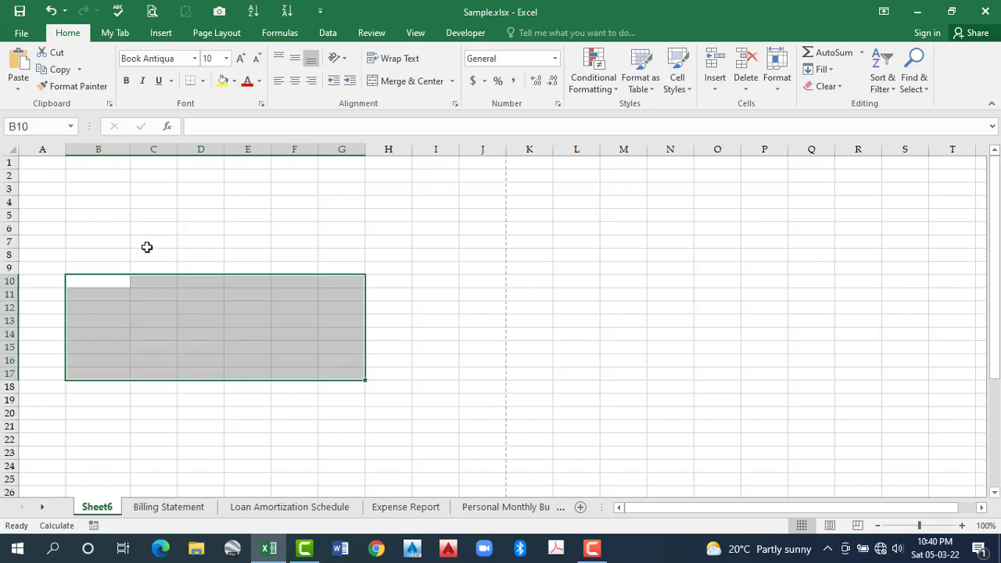
{"action": "left_click", "coordinate": [147, 248]}
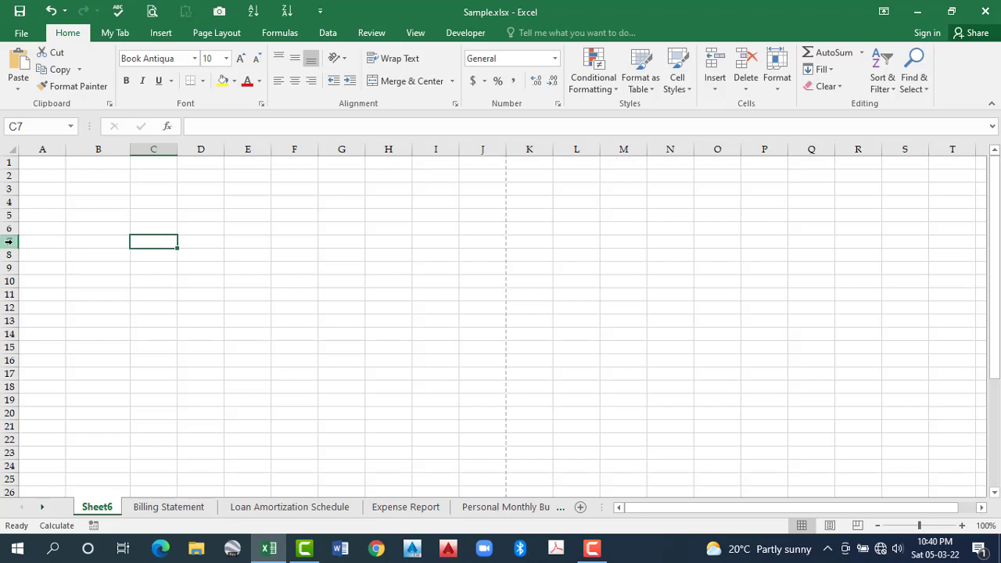
Select row 7, then rows 3–7 from the row headers, then columns G through I.
{"action": "left_click", "coordinate": [10, 241]}
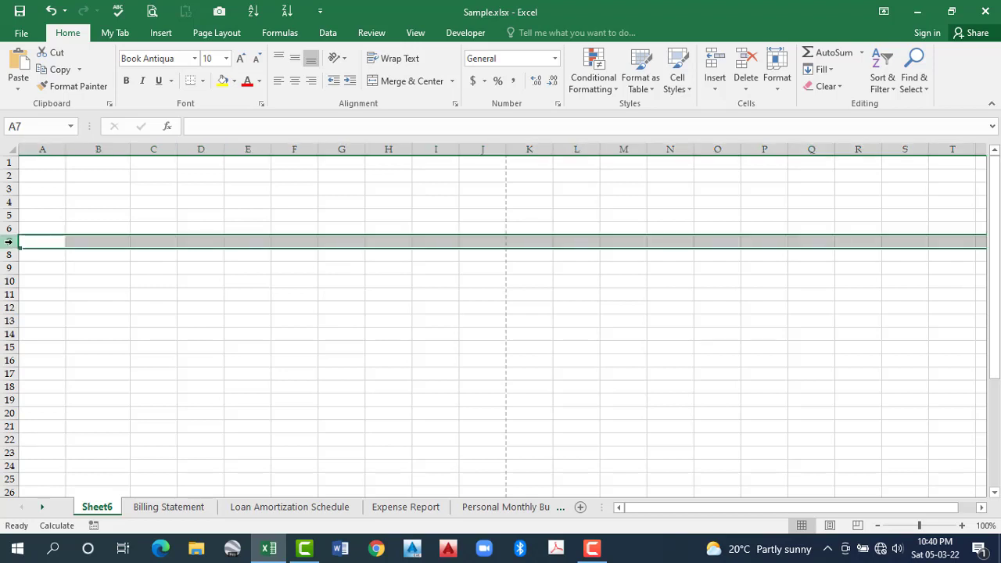
{"action": "left_click_drag", "start_coordinate": [10, 242], "coordinate": [9, 242]}
{"action": "mouse_move", "coordinate": [12, 197]}
{"action": "left_mouse_down"}
{"action": "mouse_move", "coordinate": [11, 184]}
{"action": "mouse_move", "coordinate": [340, 148]}
{"action": "left_mouse_up"}
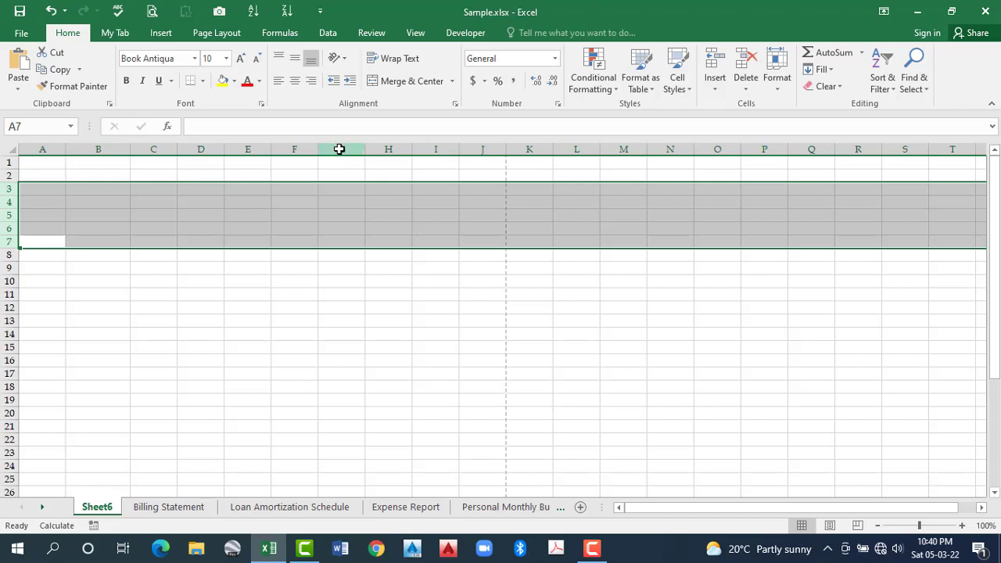
{"action": "left_click", "coordinate": [339, 148]}
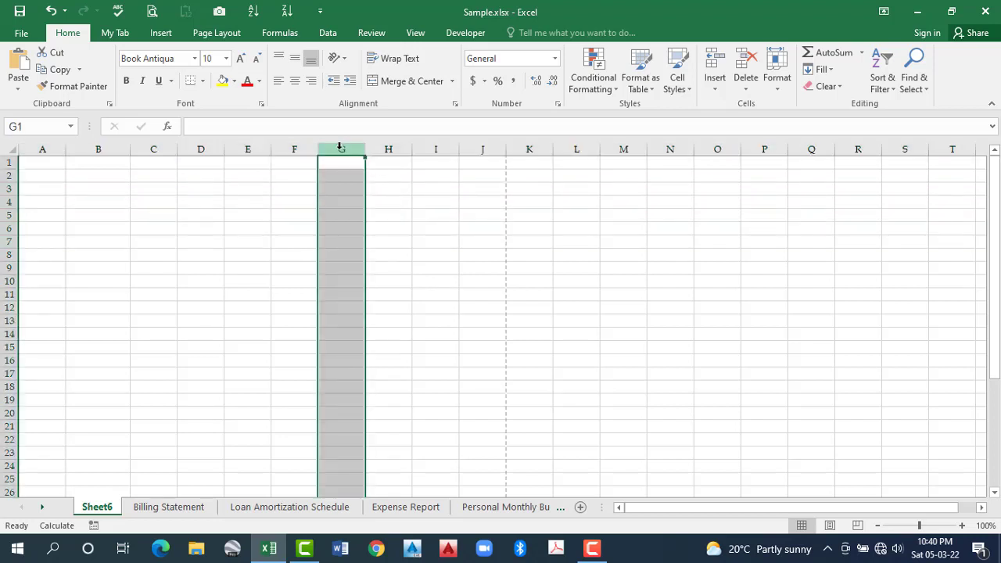
{"action": "left_click_drag", "start_coordinate": [340, 147], "coordinate": [459, 147]}
{"action": "mouse_move", "coordinate": [459, 147]}
{"action": "left_mouse_down"}
{"action": "mouse_move", "coordinate": [121, 158]}
{"action": "mouse_move", "coordinate": [431, 152]}
{"action": "left_mouse_up"}
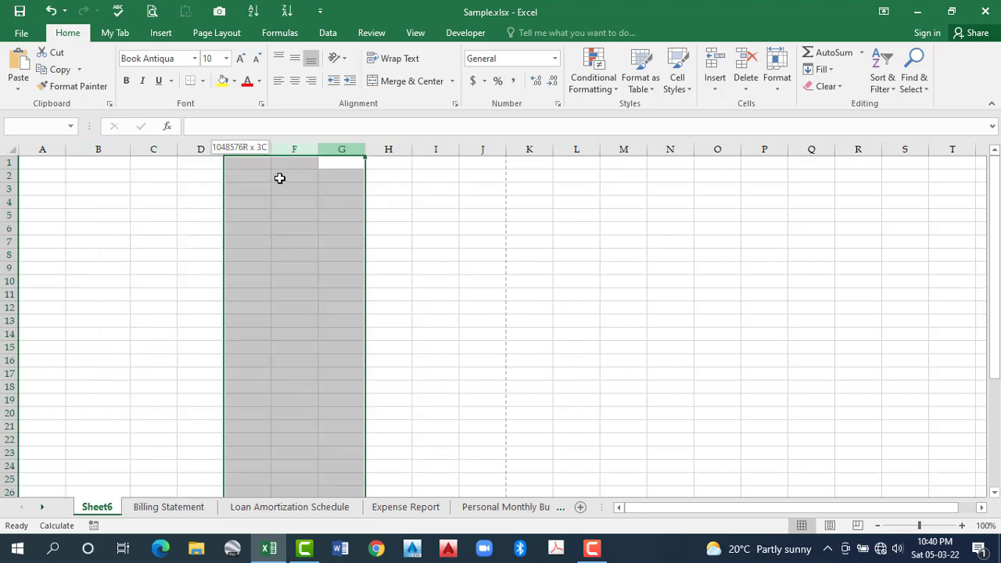
{"action": "left_click_drag", "start_coordinate": [431, 152], "coordinate": [247, 150]}
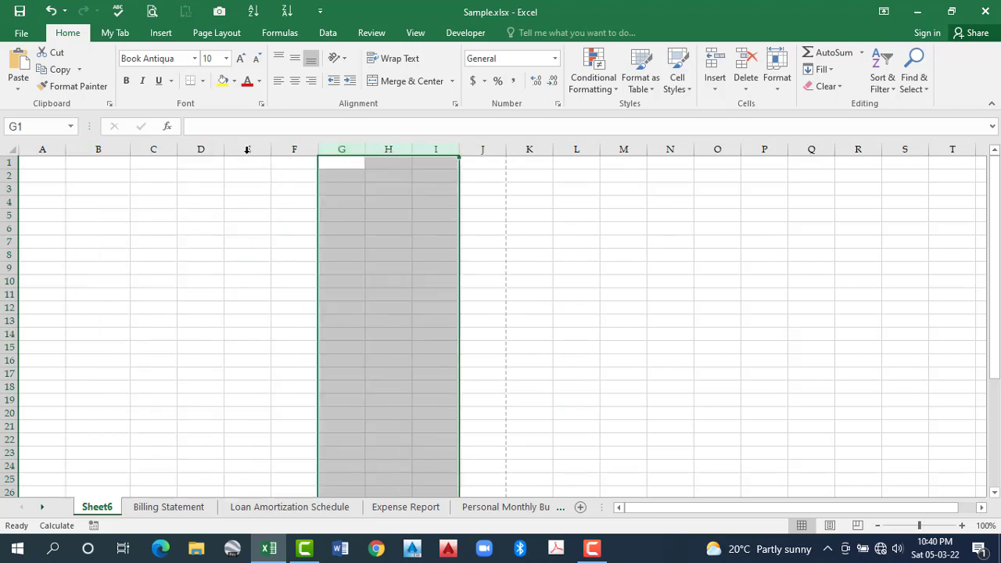
Select column E, drag long runs down column E, reselect column E, then select C5.
{"action": "left_click", "coordinate": [247, 150]}
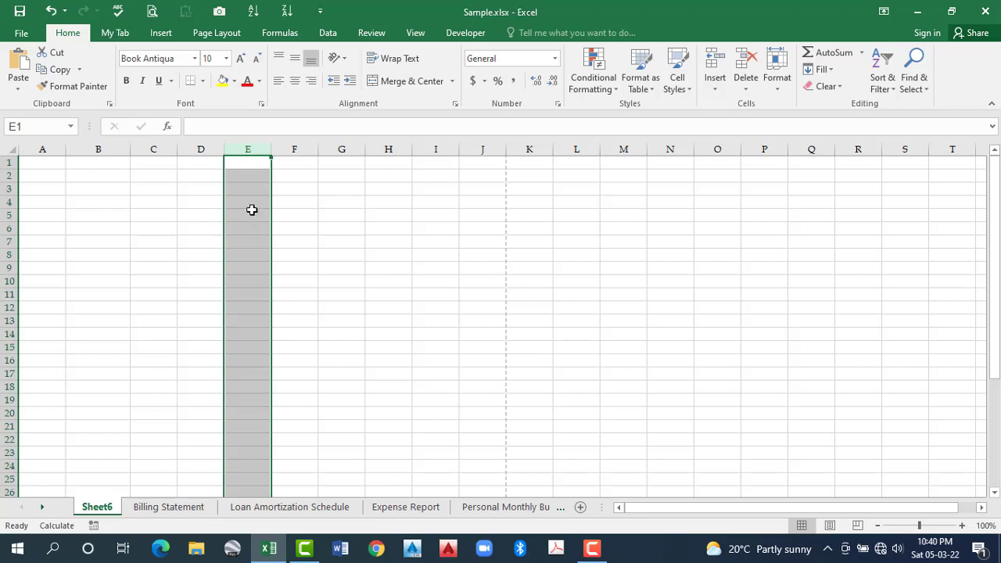
{"action": "left_click_drag", "start_coordinate": [253, 163], "coordinate": [253, 440]}
{"action": "left_click_drag", "start_coordinate": [253, 533], "coordinate": [245, 399]}
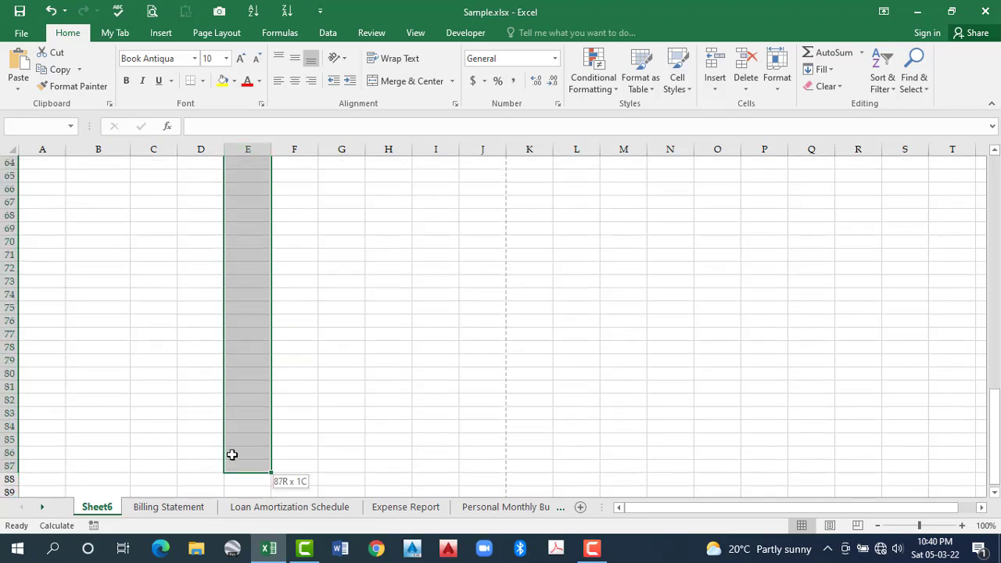
{"action": "scroll", "coordinate": [241, 313], "scroll_direction": "up", "scroll_amount": 5}
{"action": "scroll", "coordinate": [241, 293], "scroll_direction": "up", "scroll_amount": 13}
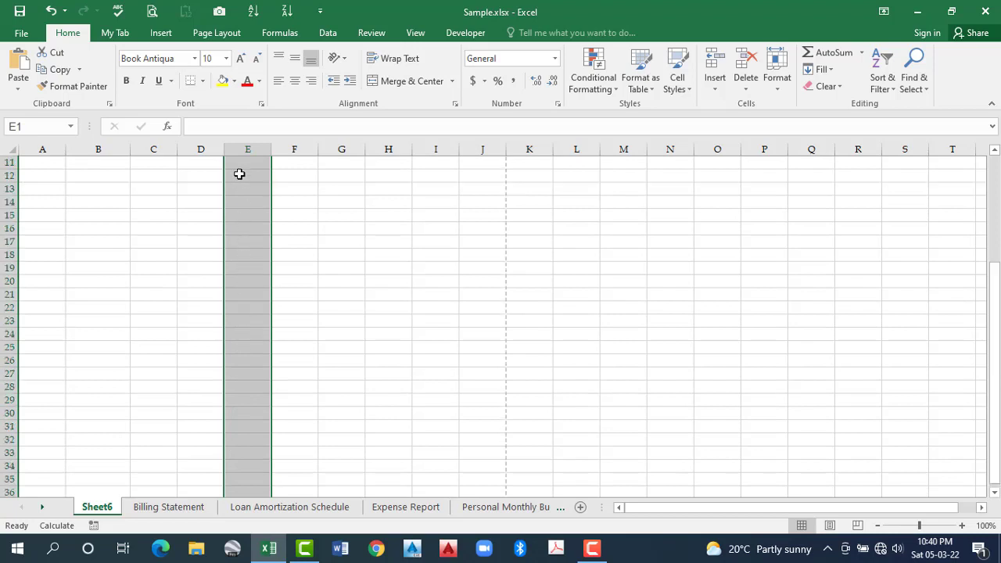
{"action": "scroll", "coordinate": [247, 159], "scroll_direction": "up", "scroll_amount": 3}
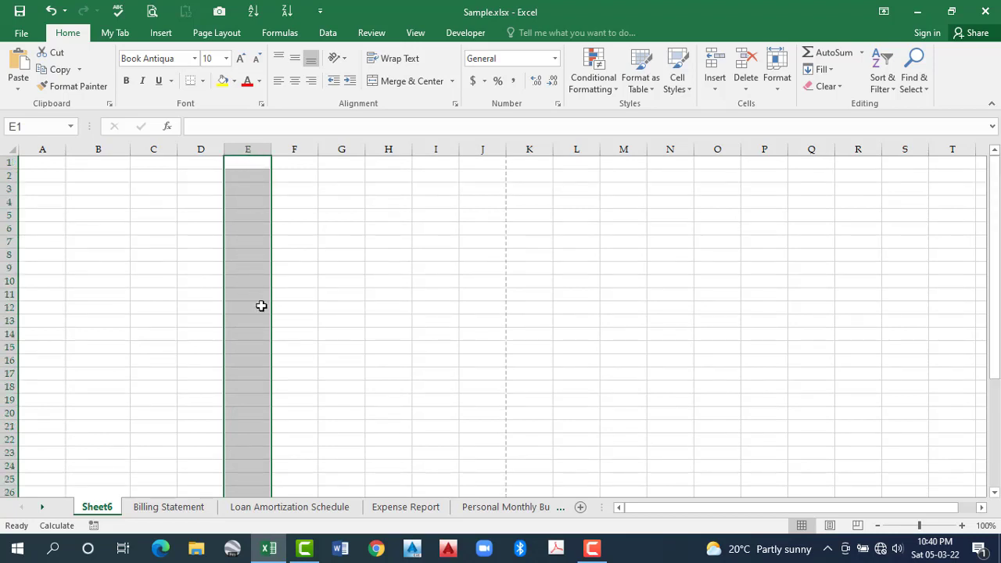
{"action": "left_click_drag", "start_coordinate": [250, 162], "coordinate": [249, 172]}
{"action": "left_click_drag", "start_coordinate": [255, 534], "coordinate": [253, 148]}
{"action": "scroll", "coordinate": [253, 150], "scroll_direction": "up", "scroll_amount": 15}
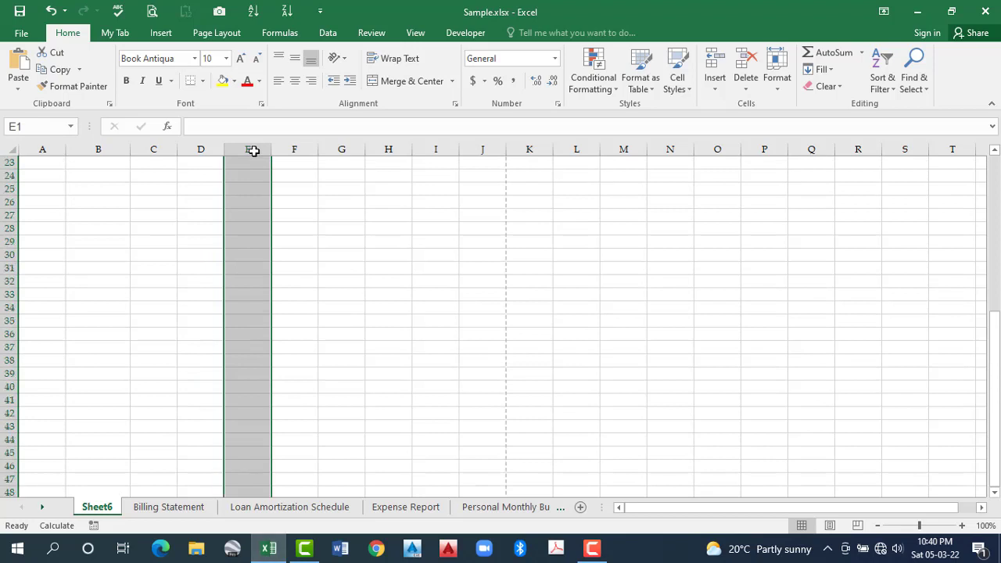
{"action": "left_click", "coordinate": [253, 151]}
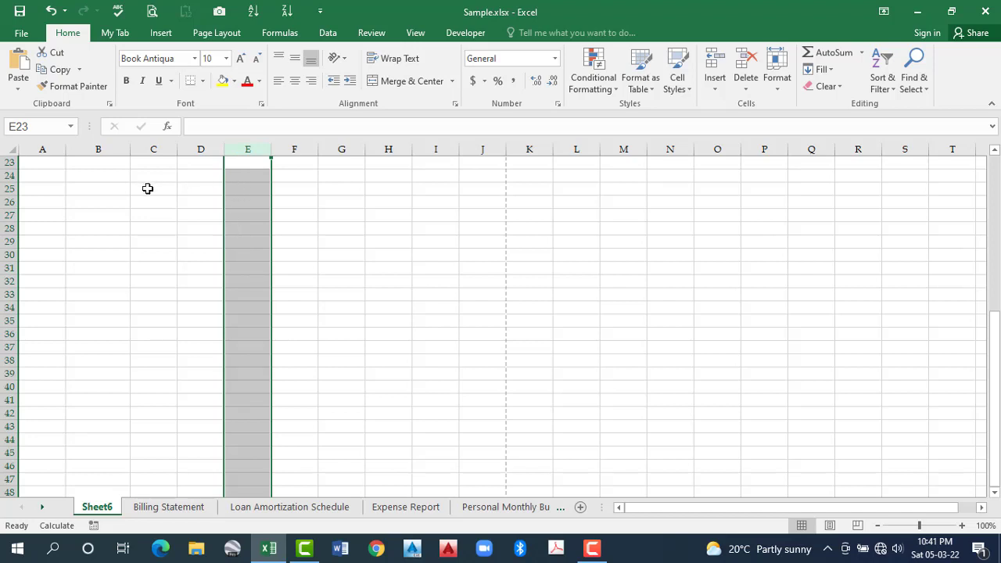
{"action": "scroll", "coordinate": [155, 202], "scroll_direction": "up", "scroll_amount": 7}
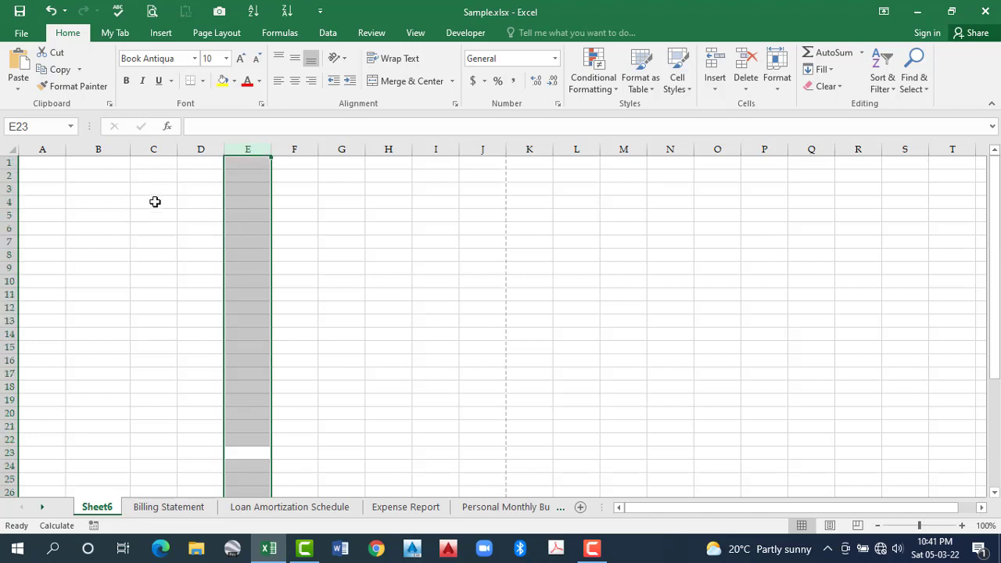
{"action": "left_click", "coordinate": [154, 213]}
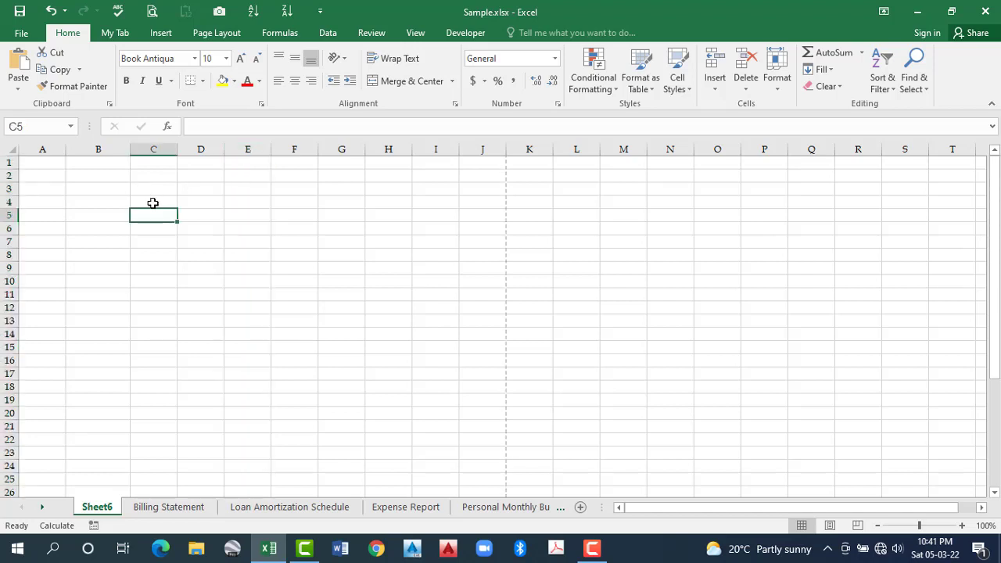
Jump to the sheet's last row and back with Ctrl+Down/Up, then go to A5000 via the Name Box.
{"action": "key", "text": "ctrl+Down"}
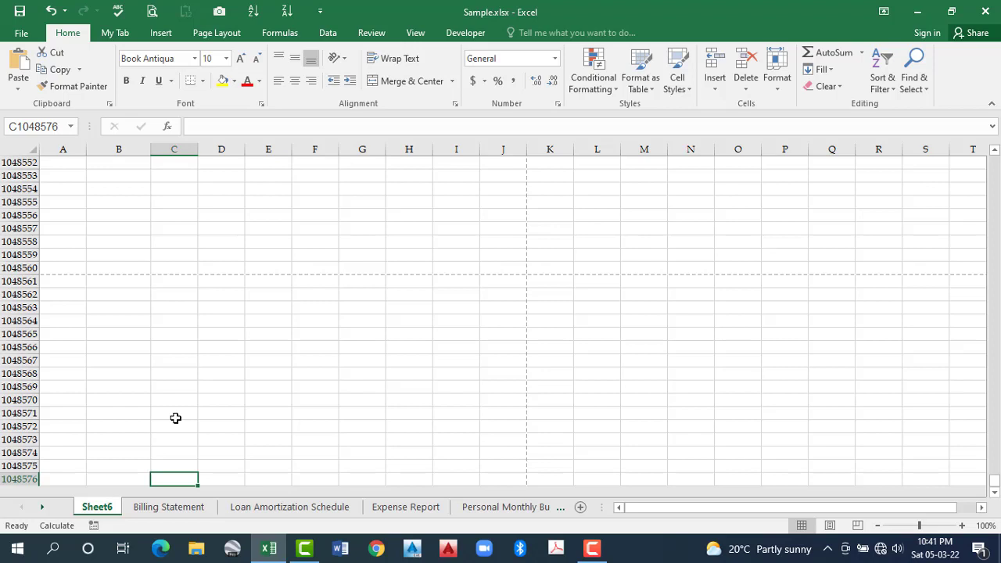
{"action": "key", "text": "ctrl+Up"}
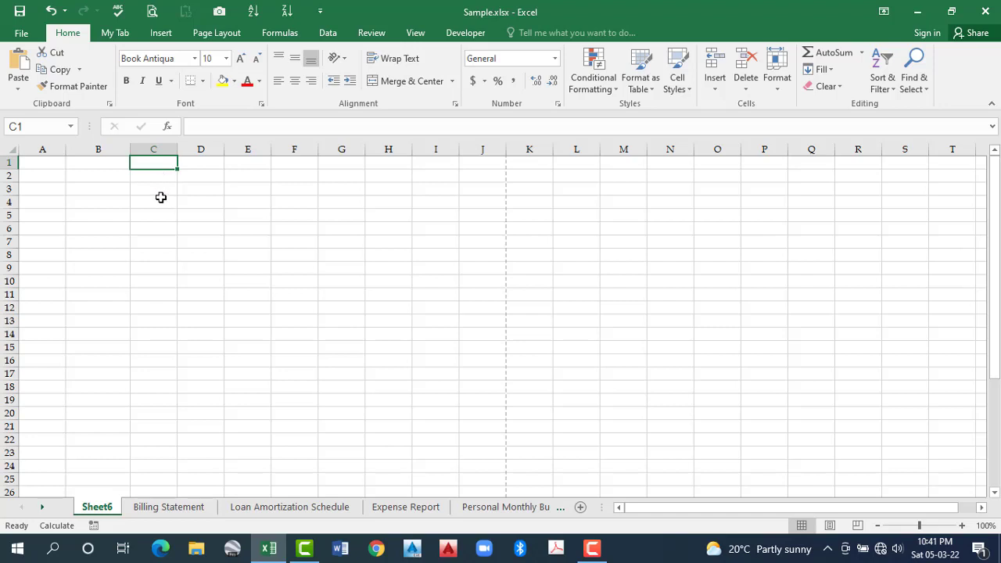
{"action": "key", "text": "Down"}
{"action": "key", "text": "Down"}
{"action": "key", "text": "Down"}
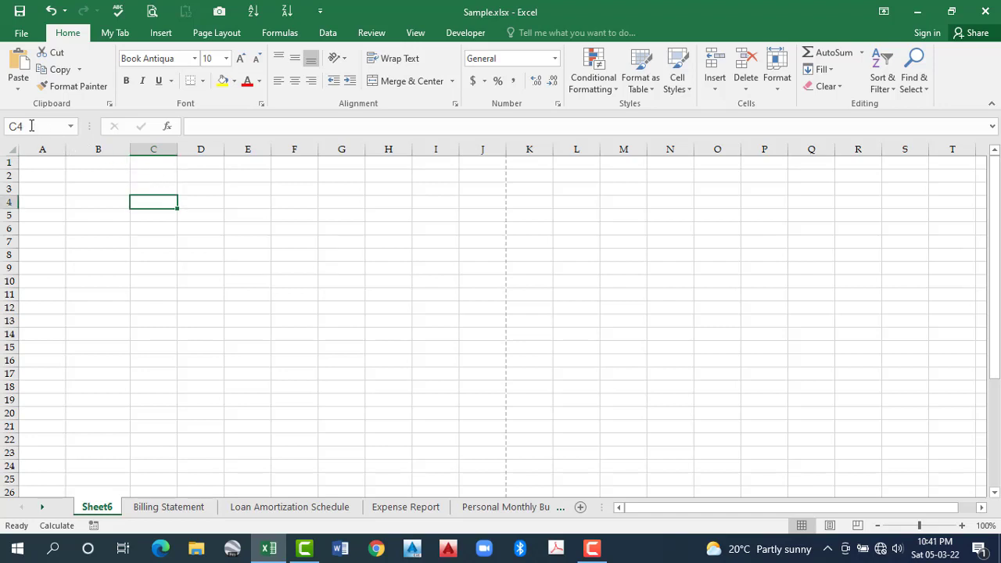
{"action": "left_click", "coordinate": [31, 125]}
{"action": "type", "text": "a5"}
{"action": "type", "text": "000"}
{"action": "key", "text": "Return"}
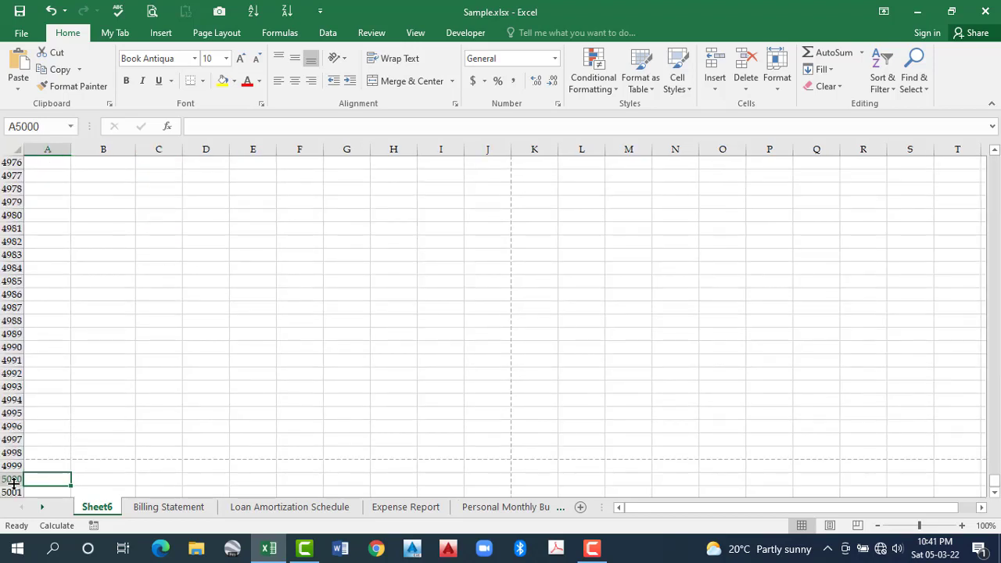
Use the Name Box to go to Z5000, then back to A1.
{"action": "left_click", "coordinate": [13, 126]}
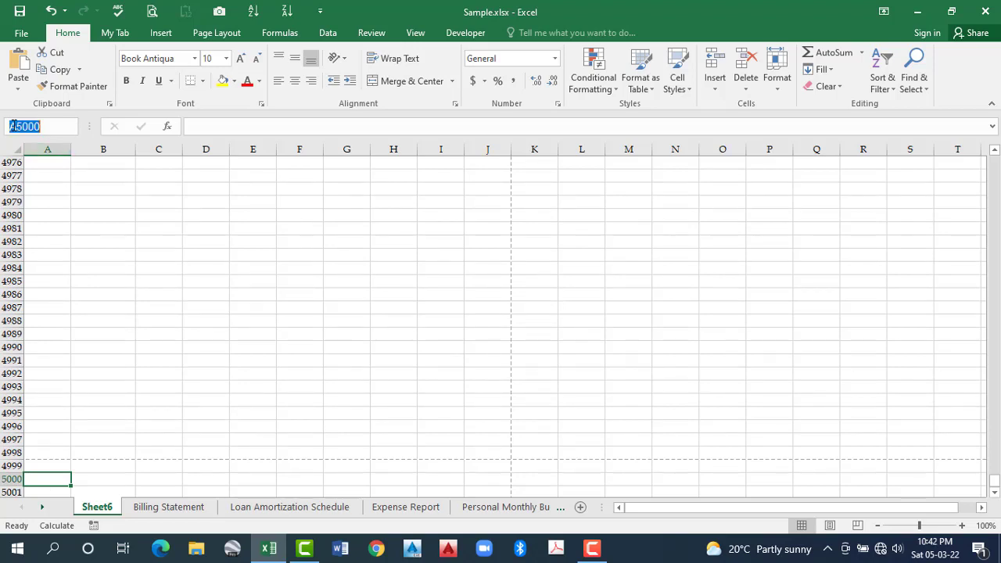
{"action": "type", "text": "2"}
{"action": "type", "text": "5000"}
{"action": "key", "text": "Return"}
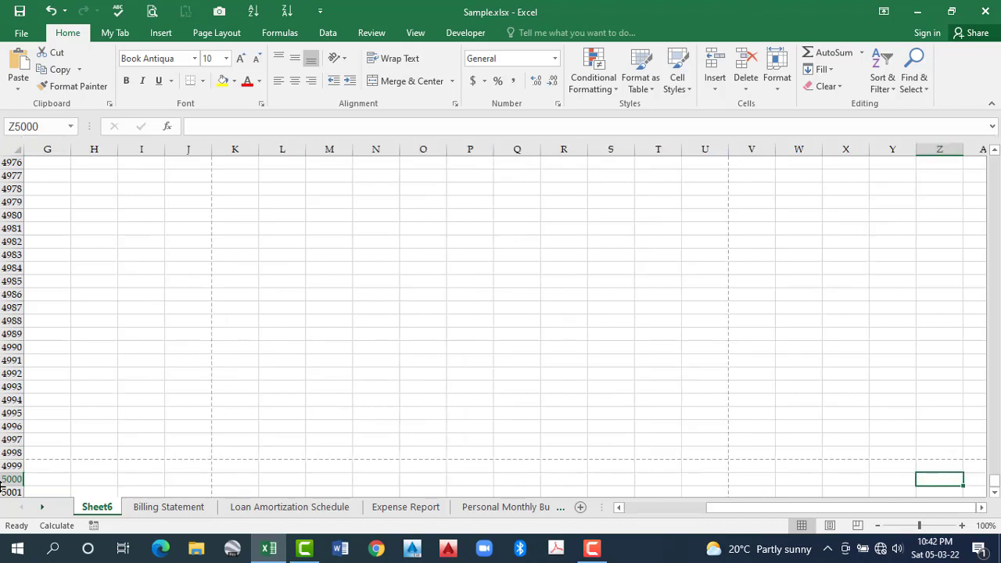
{"action": "left_click", "coordinate": [41, 126]}
{"action": "type", "text": "a1"}
{"action": "key", "text": "Return"}
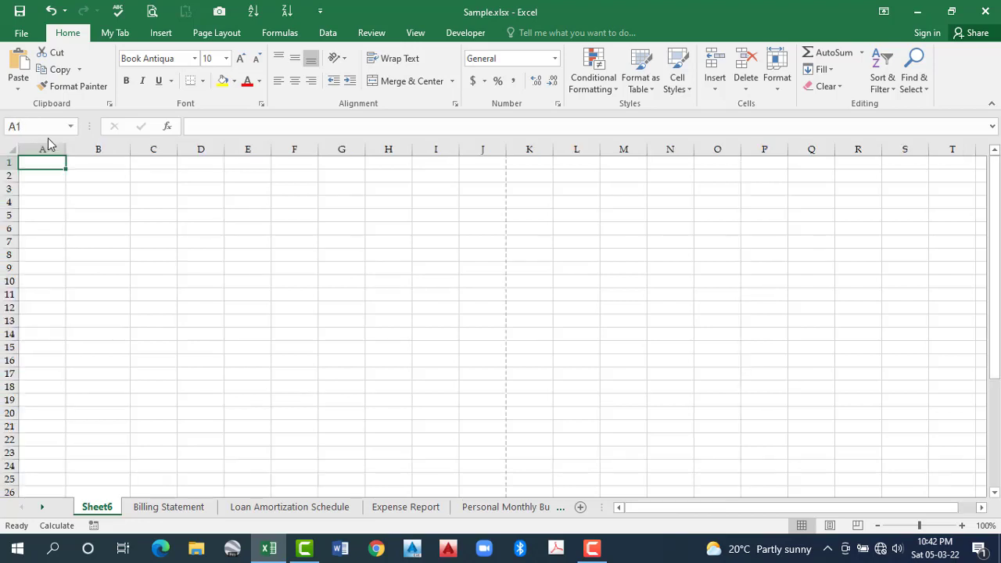
Select B6, move to D7, and toggle a whole-sheet selection with Ctrl+A.
{"action": "left_click", "coordinate": [126, 224]}
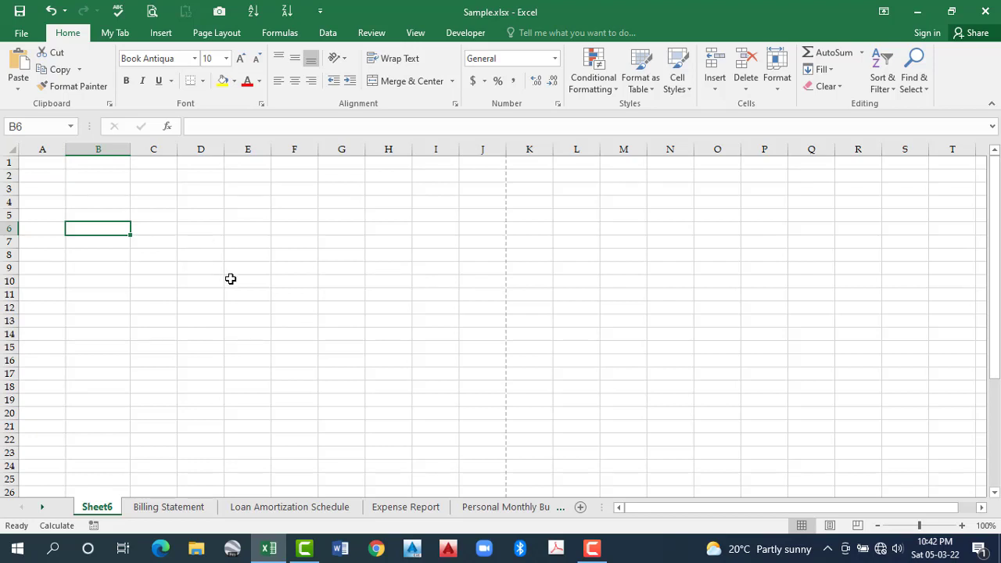
{"action": "key", "text": "Right"}
{"action": "key", "text": "Right"}
{"action": "key", "text": "Down"}
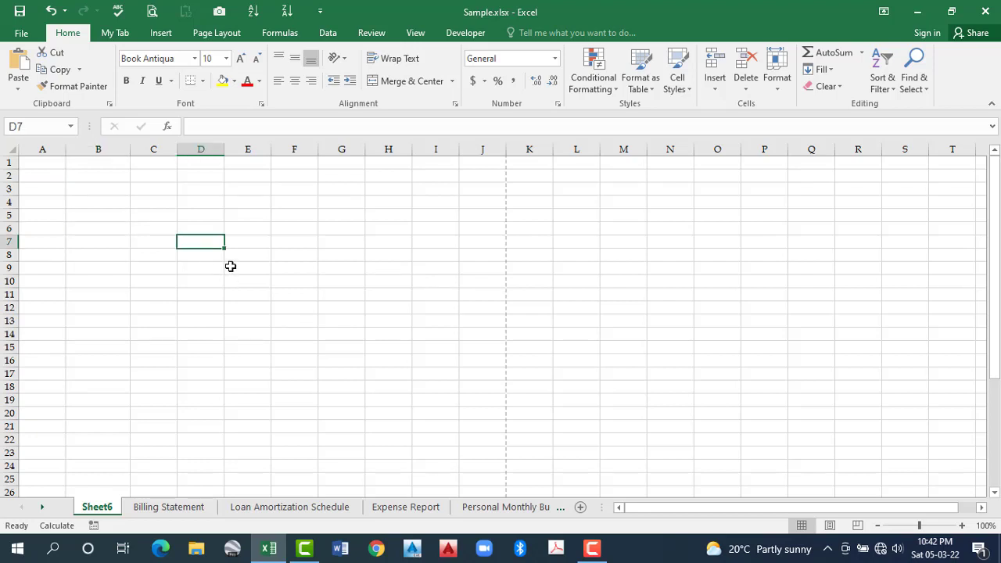
{"action": "key", "text": "ctrl+a"}
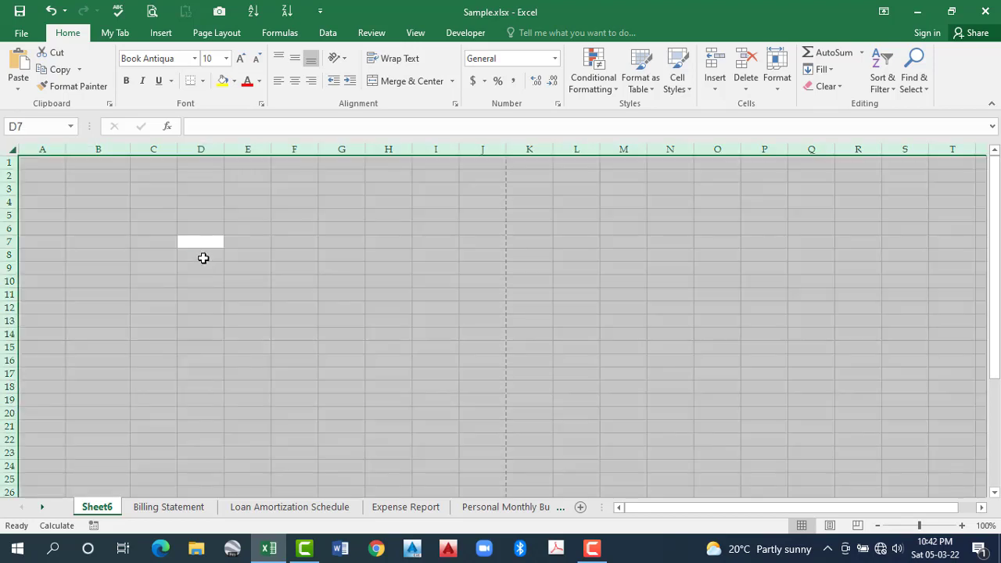
{"action": "key", "text": "Down"}
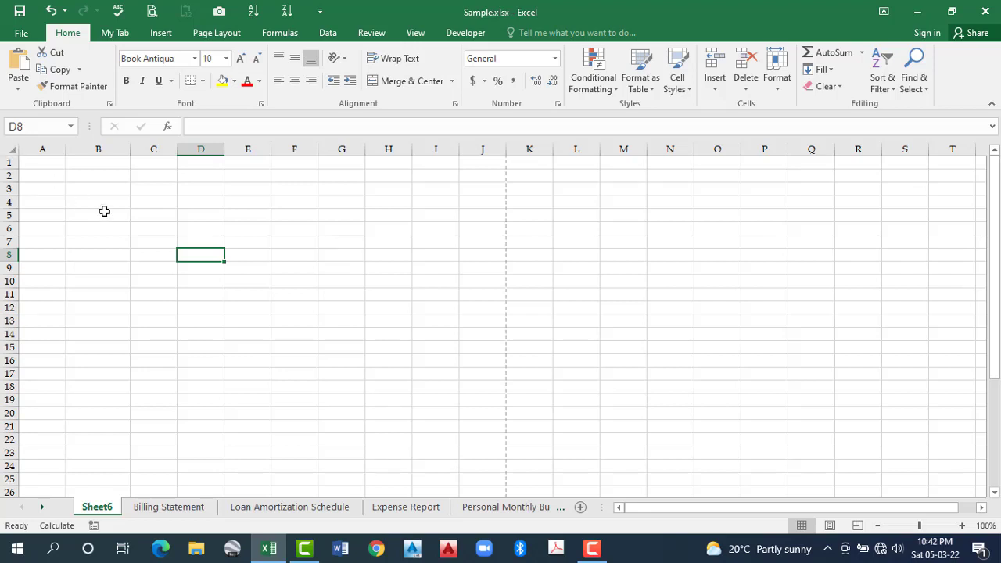
{"action": "key", "text": "ctrl+a"}
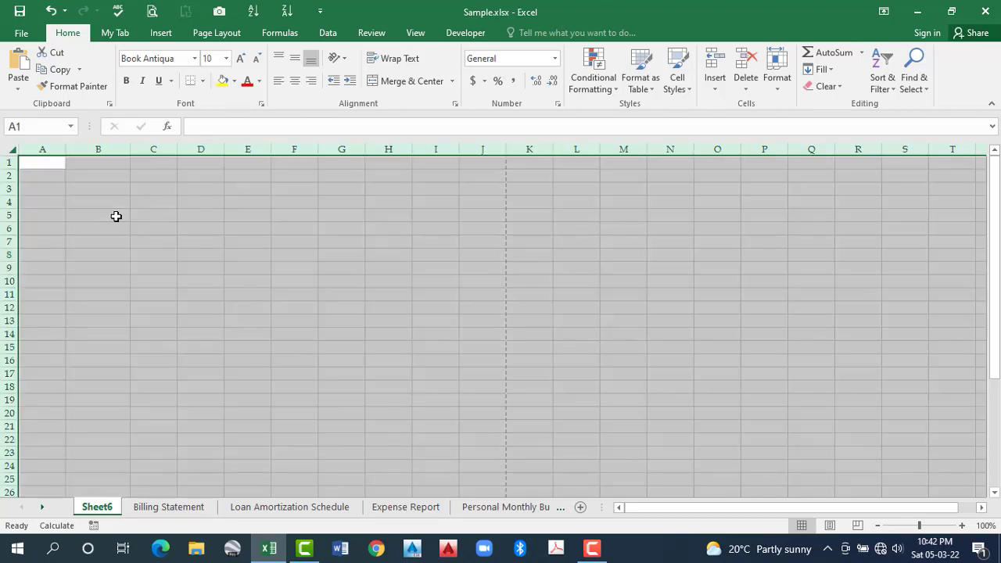
Alternate whole-sheet selection with single cells B5, D6, B4 and B7, then group Billing Statement with Sheet6.
{"action": "left_click", "coordinate": [116, 216]}
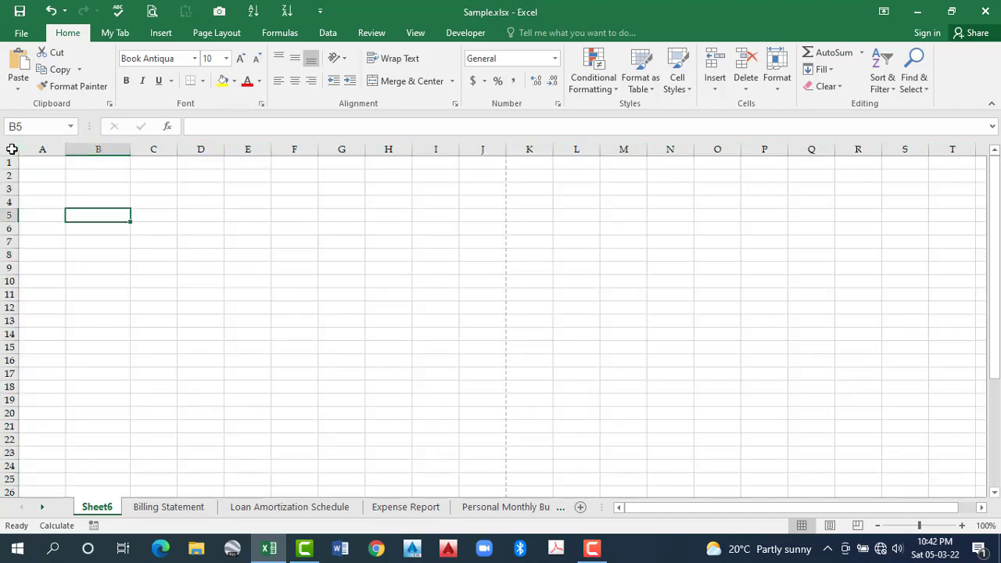
{"action": "key", "text": "ctrl+a"}
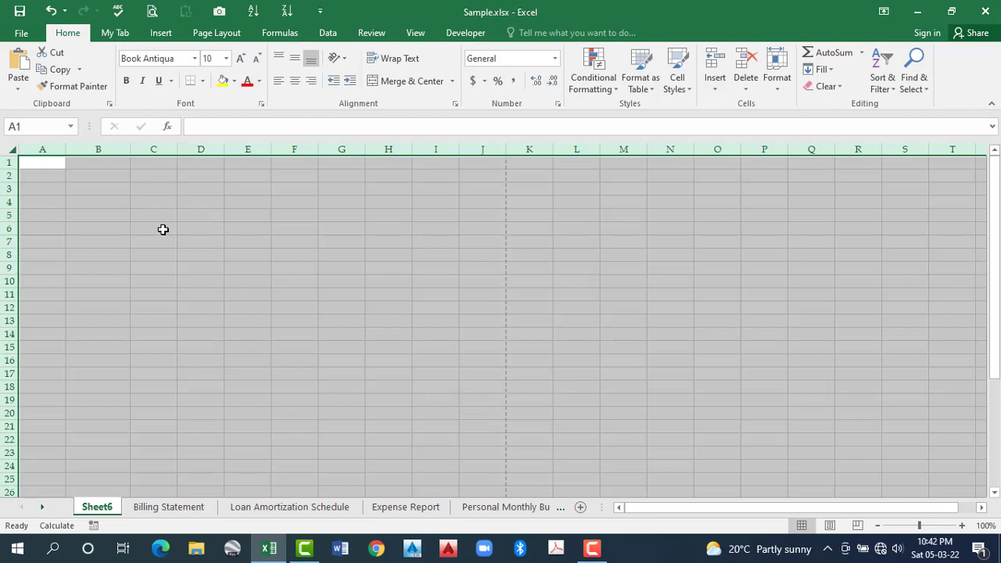
{"action": "left_click", "coordinate": [163, 229]}
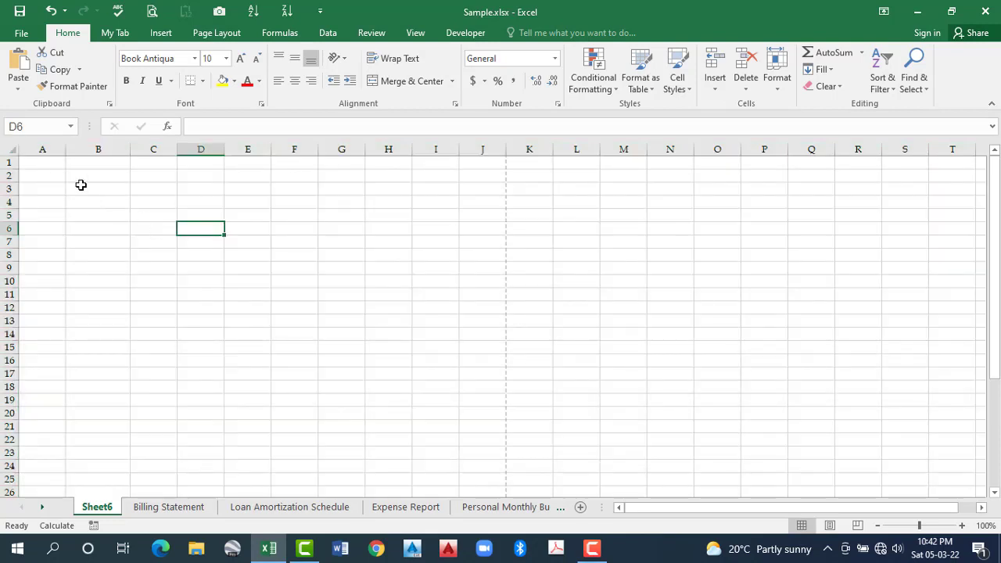
{"action": "left_click", "coordinate": [10, 149]}
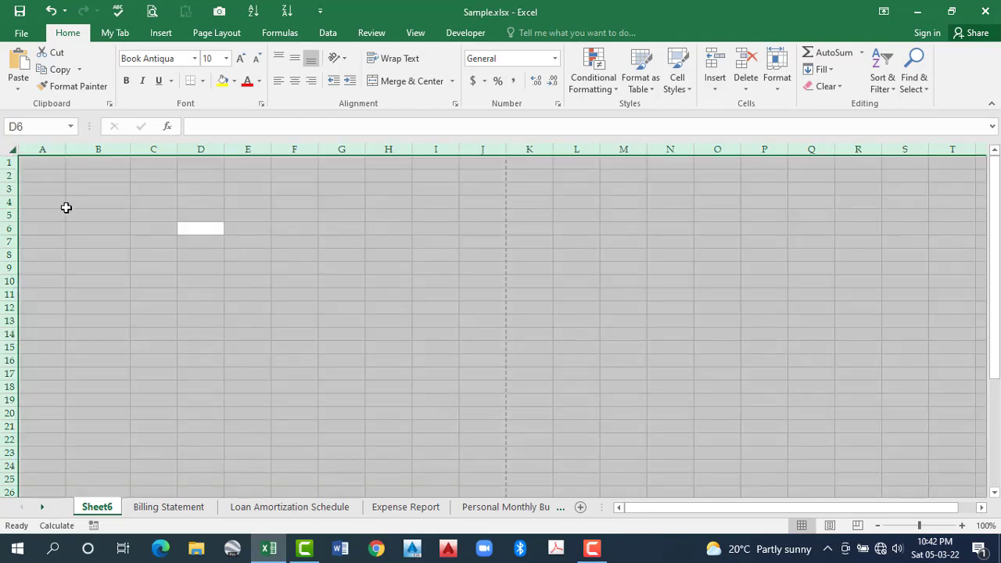
{"action": "left_click", "coordinate": [9, 149]}
{"action": "left_click", "coordinate": [112, 232]}
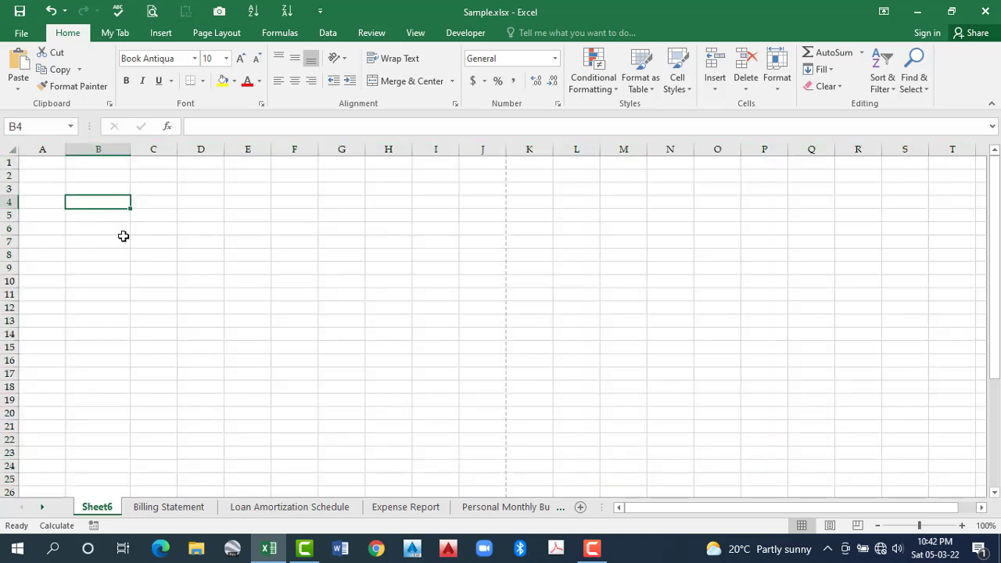
{"action": "key", "text": "ctrl+a"}
{"action": "left_click", "coordinate": [125, 242]}
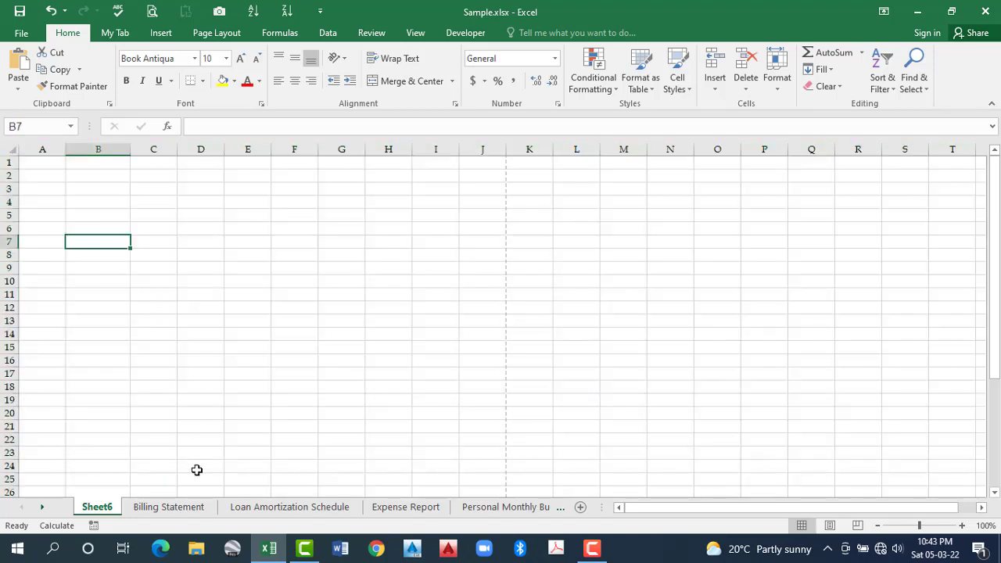
{"action": "key", "text": "ctrl+shift+Page_Down"}
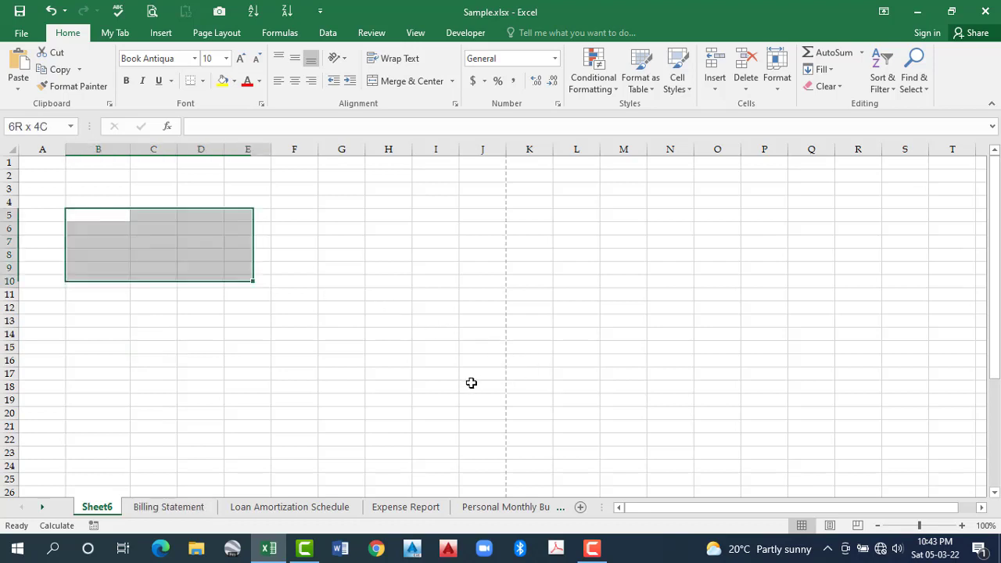
Select B5:J18, then cycle through sheets with Ctrl+PageDown/PageUp to reach Loan Amortization Schedule.
{"action": "left_click_drag", "start_coordinate": [436, 381], "coordinate": [482, 386]}
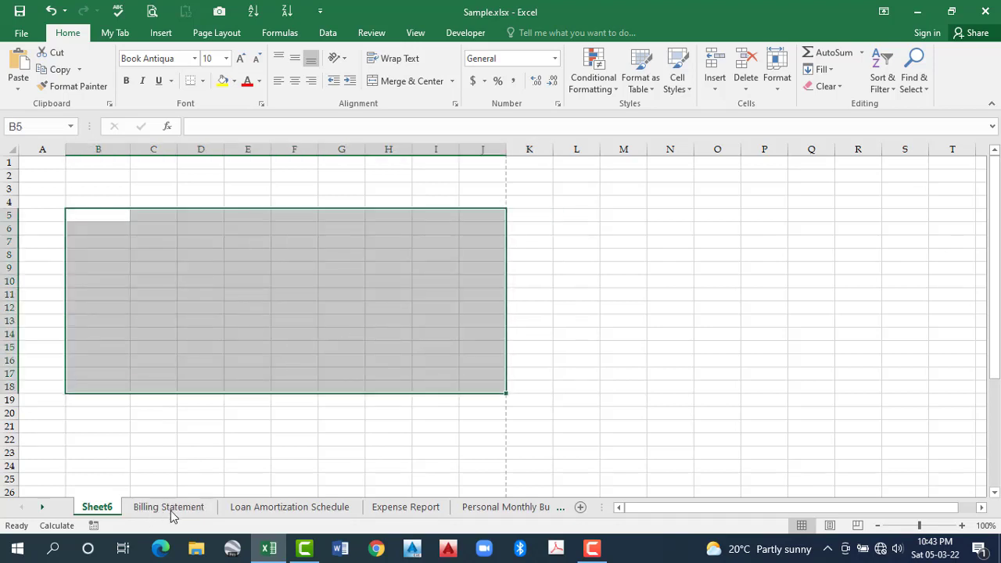
{"action": "key", "text": "ctrl+shift+Page_Down"}
{"action": "key", "text": "ctrl+Page_Down"}
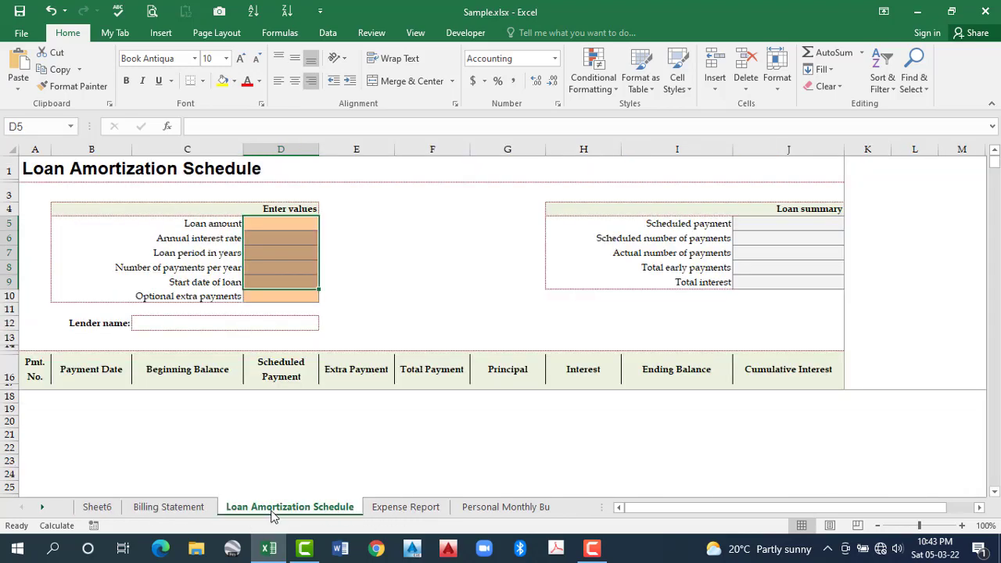
{"action": "key", "text": "ctrl+Page_Down"}
{"action": "key", "text": "ctrl+Page_Up"}
{"action": "key", "text": "ctrl+shift+Page_Up"}
{"action": "key", "text": "ctrl+Page_Up"}
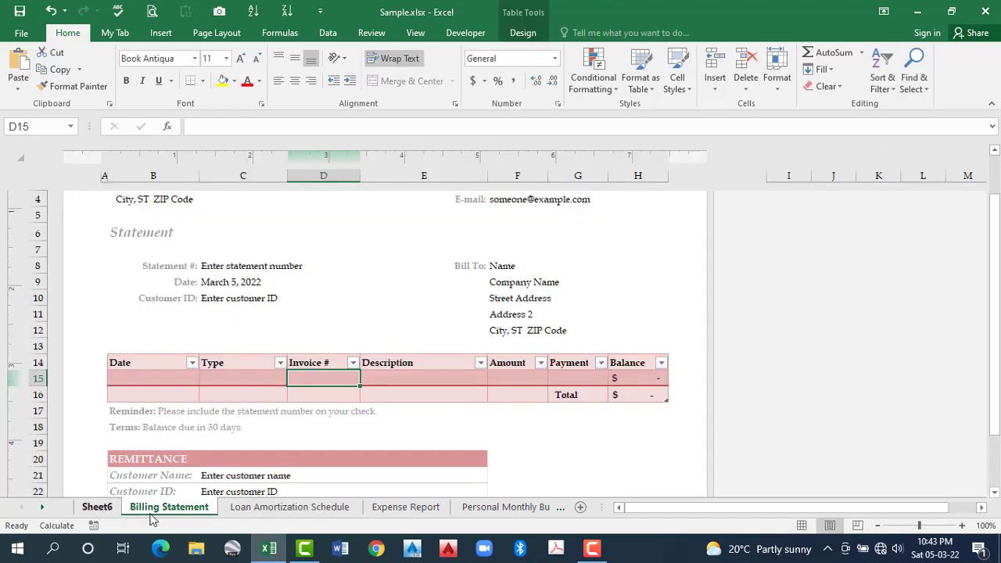
{"action": "key", "text": "ctrl+Page_Up"}
{"action": "key", "text": "ctrl+Page_Down"}
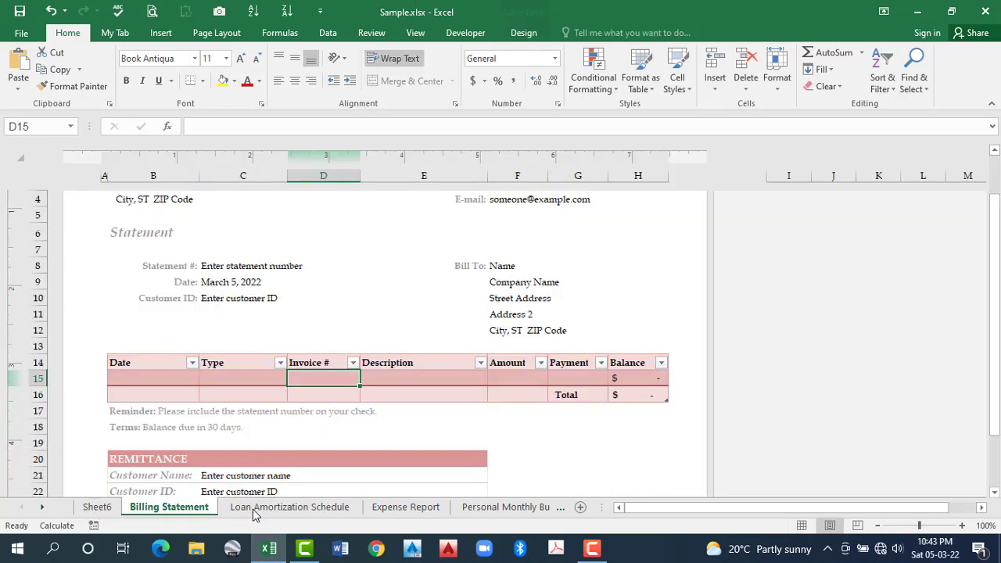
{"action": "key", "text": "ctrl+Page_Down"}
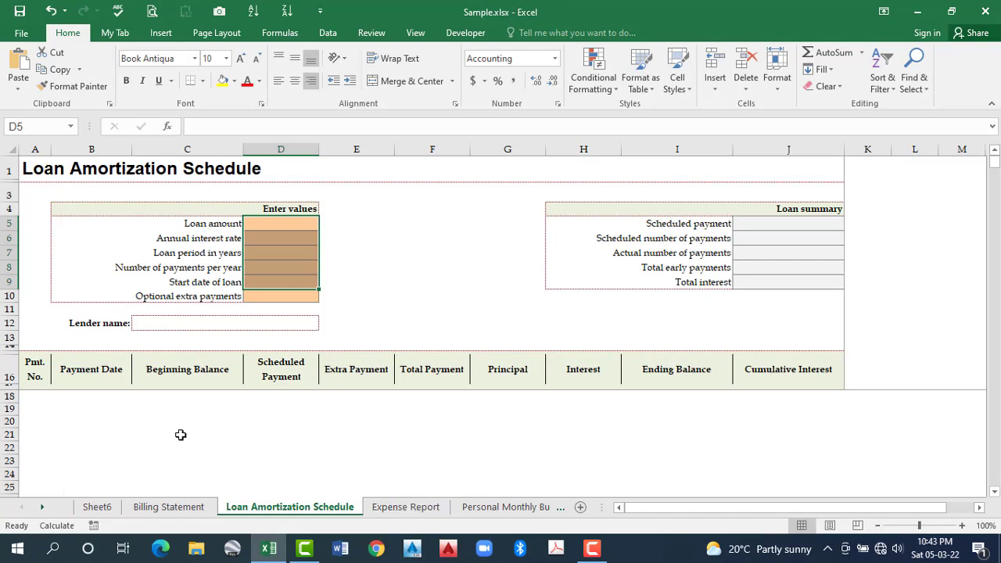
Inspect the formula in cell C21, stepping up to C20 and back.
{"action": "left_click", "coordinate": [241, 435]}
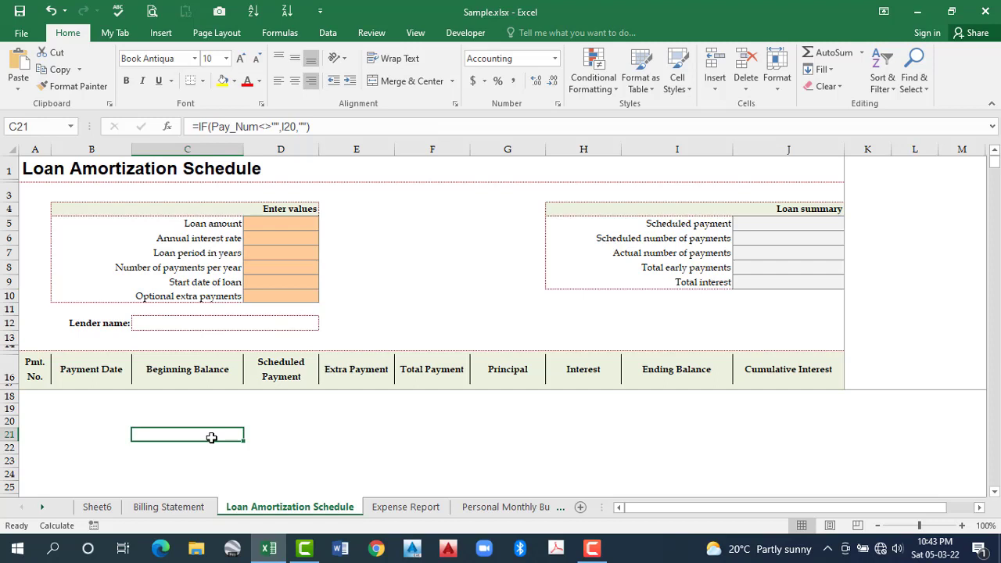
{"action": "key", "text": "Up"}
{"action": "key", "text": "Down"}
Toggle between the Billing Statement and Loan Amortization Schedule sheets twice.
{"action": "left_click", "coordinate": [185, 510]}
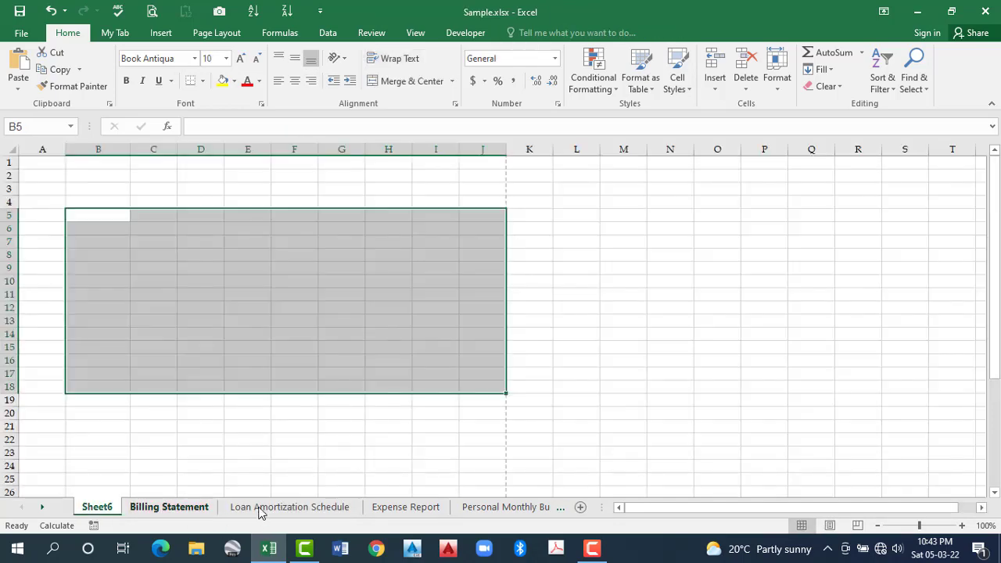
{"action": "left_click", "coordinate": [260, 508]}
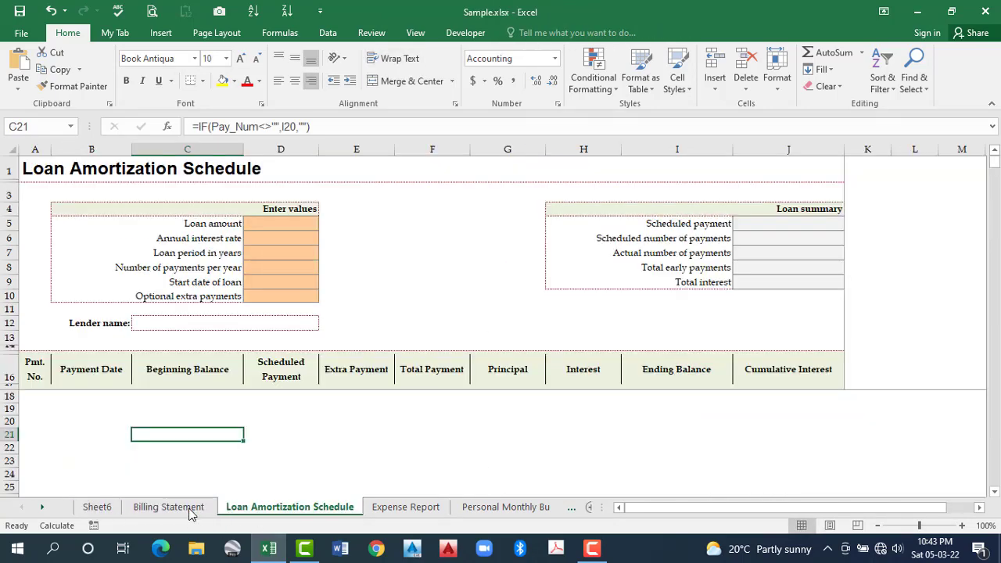
{"action": "left_click", "coordinate": [189, 509]}
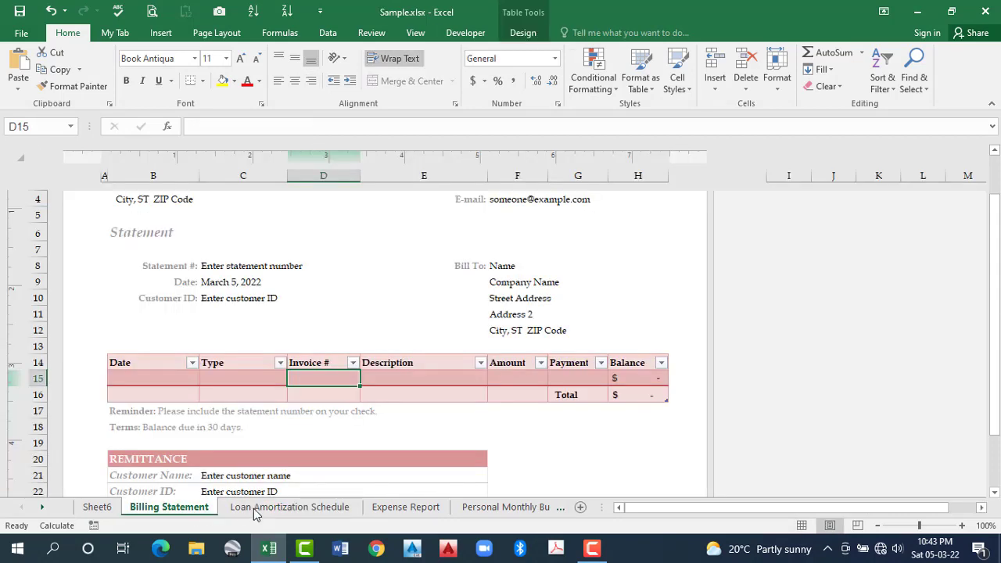
{"action": "left_click", "coordinate": [253, 509]}
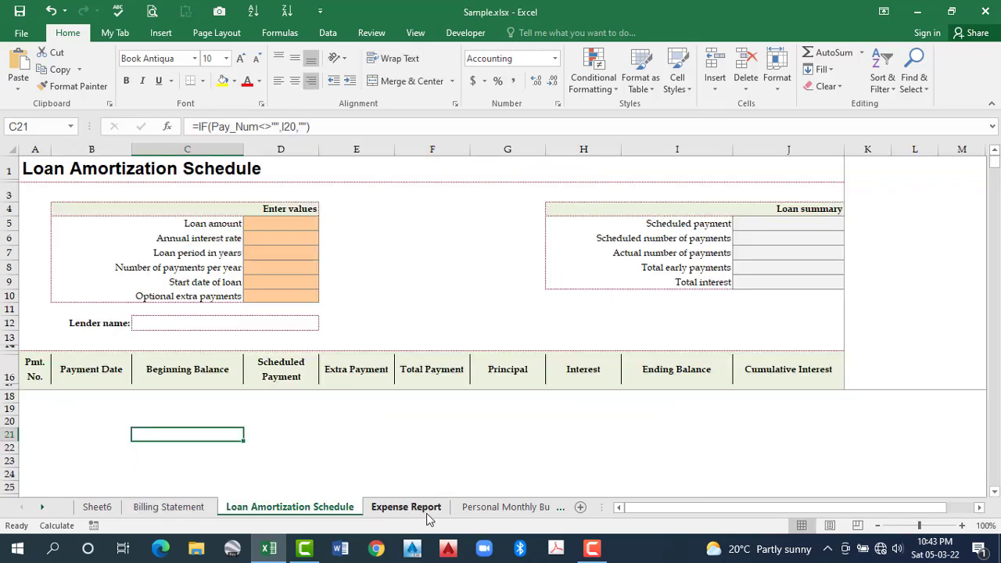
Visit Expense Report and Personal Monthly Budget, jump to Sheet6, then step forward two sheets.
{"action": "left_click", "coordinate": [429, 516]}
{"action": "left_click", "coordinate": [488, 510]}
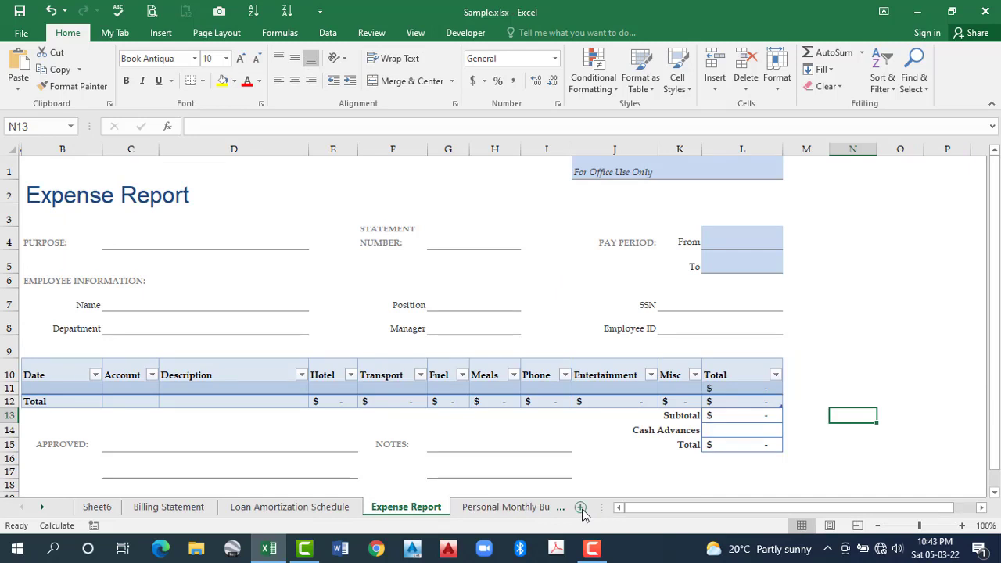
{"action": "left_click", "coordinate": [468, 512]}
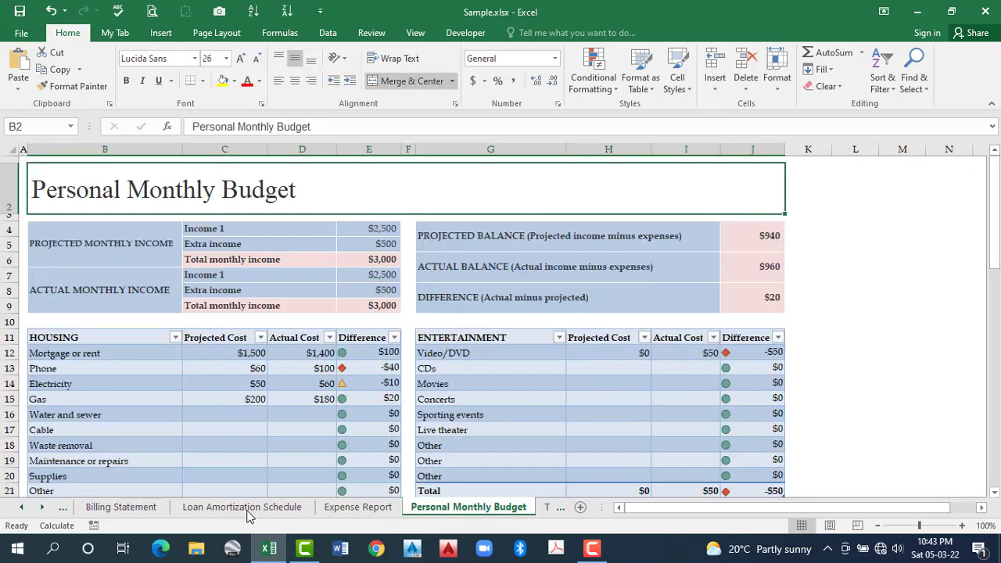
{"action": "left_click", "coordinate": [250, 508]}
{"action": "left_click", "coordinate": [66, 509]}
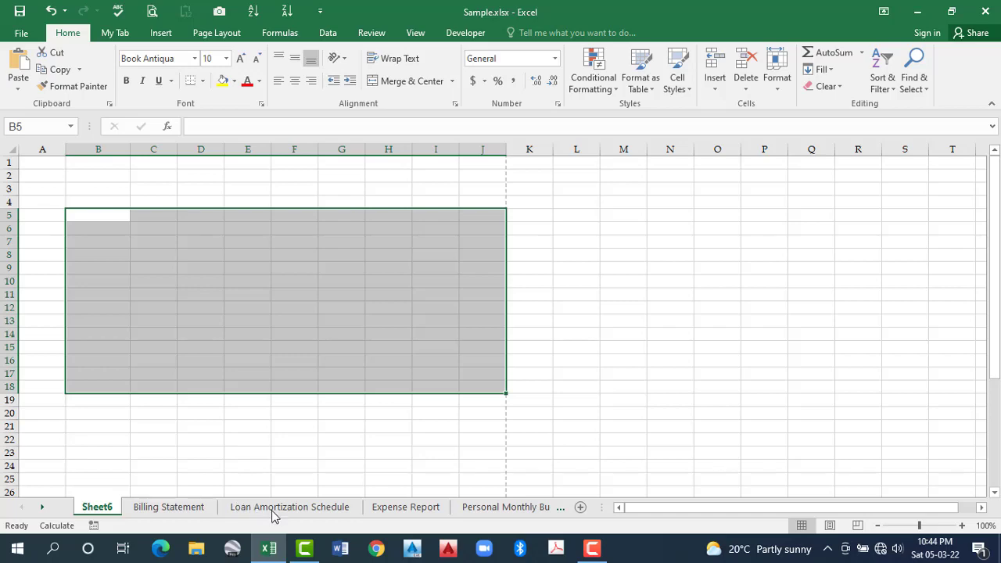
{"action": "key", "text": "ctrl+Page_Down"}
{"action": "key", "text": "ctrl+Page_Down"}
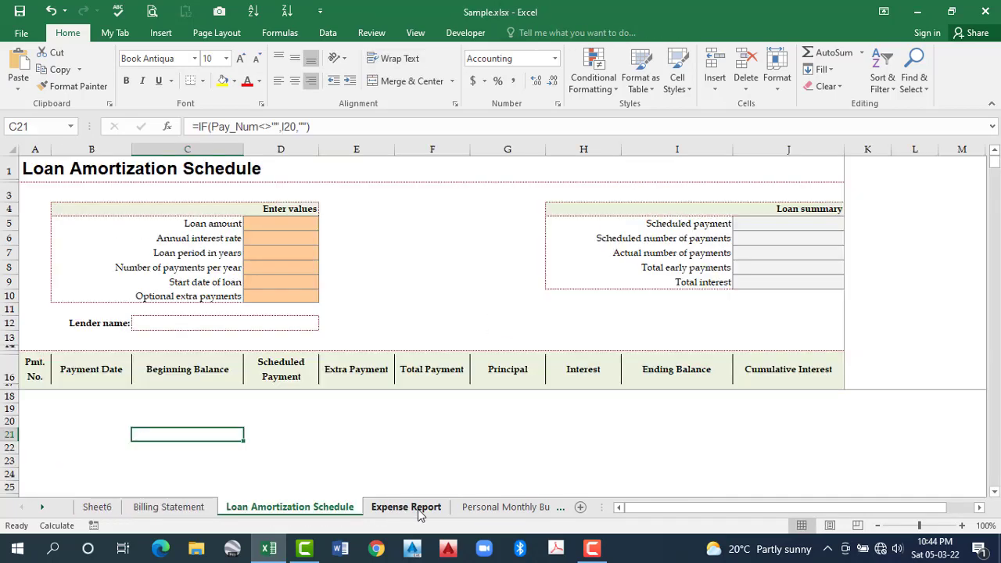
{"action": "key", "text": "ctrl+Page_Down"}
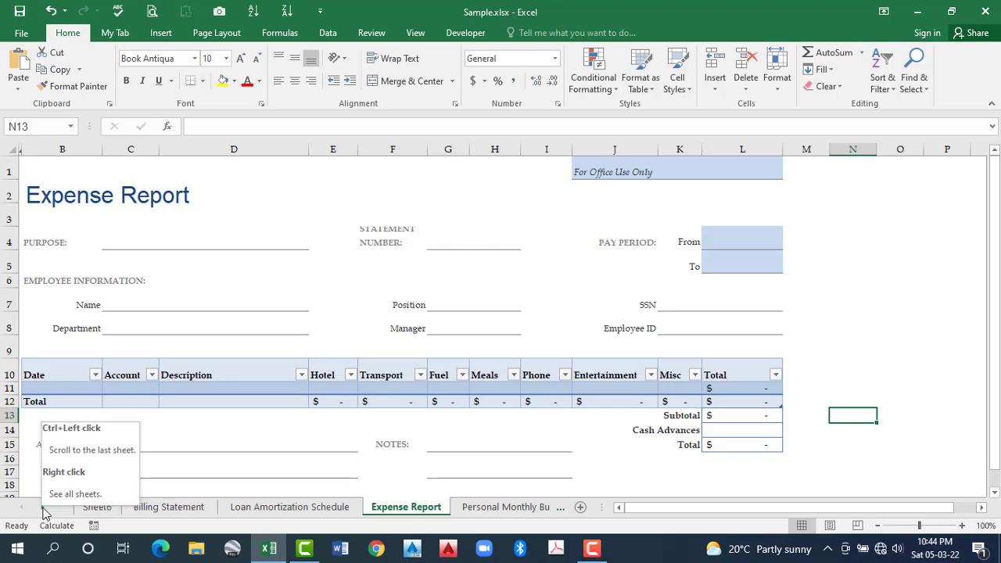
Scroll the tab bar forward to reveal Time Card through Blood Pressure Chart, then back.
{"action": "left_click", "coordinate": [43, 513]}
{"action": "left_click", "coordinate": [43, 513]}
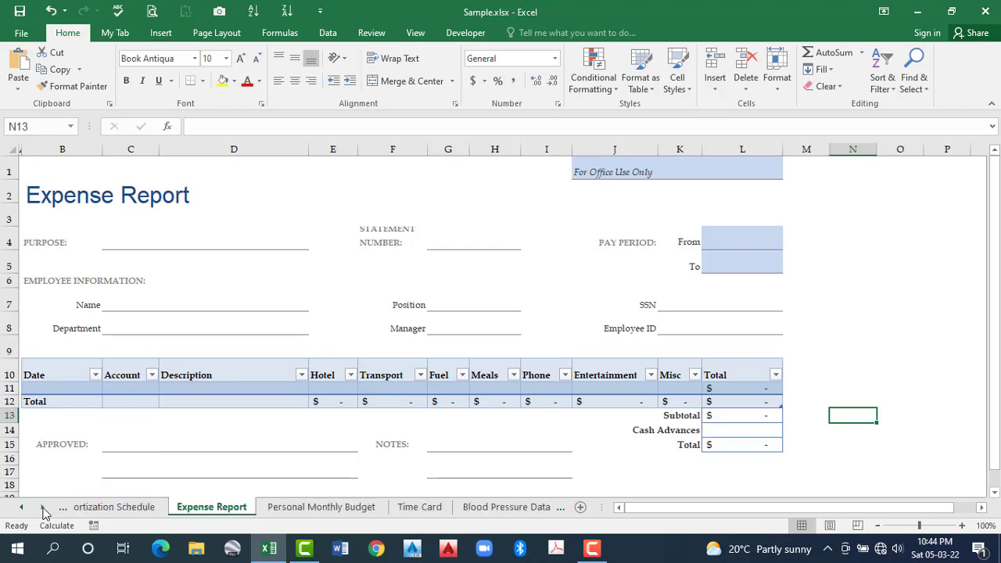
{"action": "left_click", "coordinate": [43, 512]}
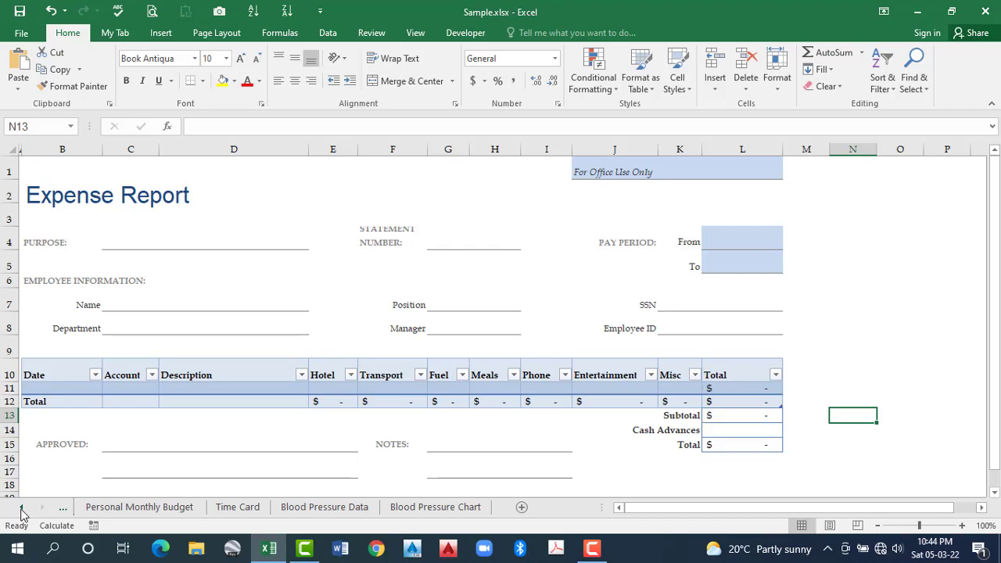
{"action": "left_click", "coordinate": [22, 512]}
{"action": "left_click", "coordinate": [21, 512]}
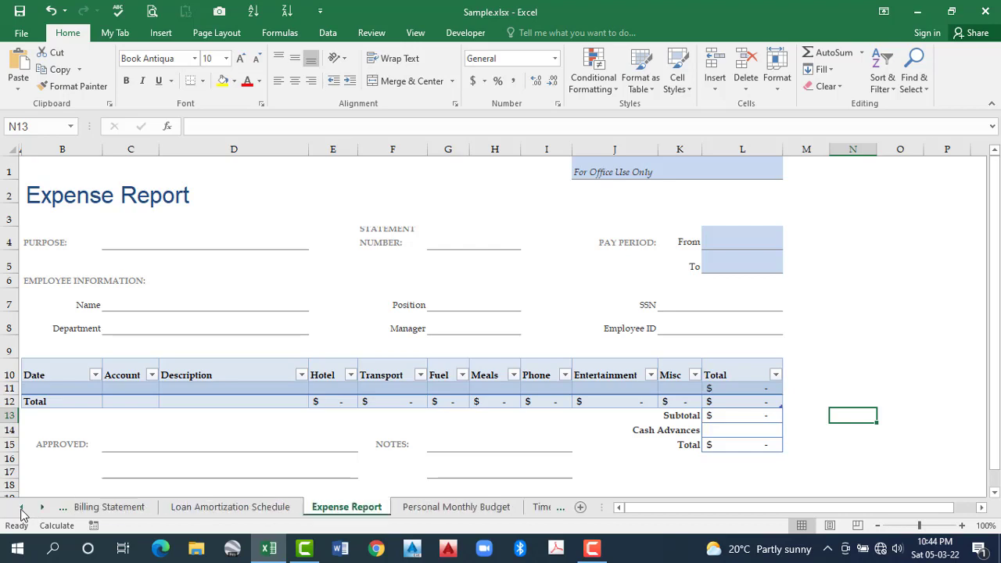
{"action": "left_click", "coordinate": [21, 512]}
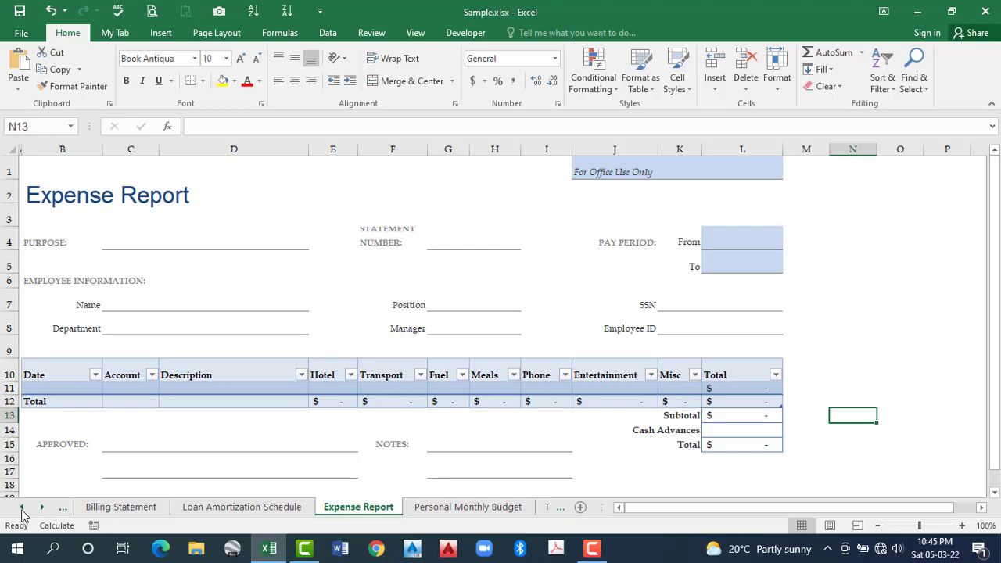
Scroll the tab bar from Sheet6 onward until Personal Monthly Budget leads the list.
{"action": "left_click", "coordinate": [70, 513]}
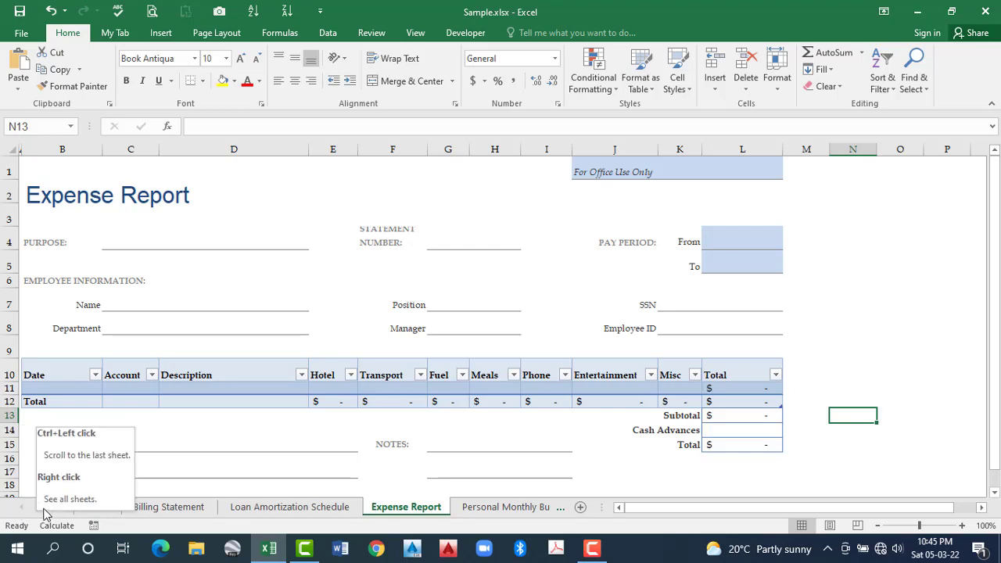
{"action": "left_click", "coordinate": [43, 508]}
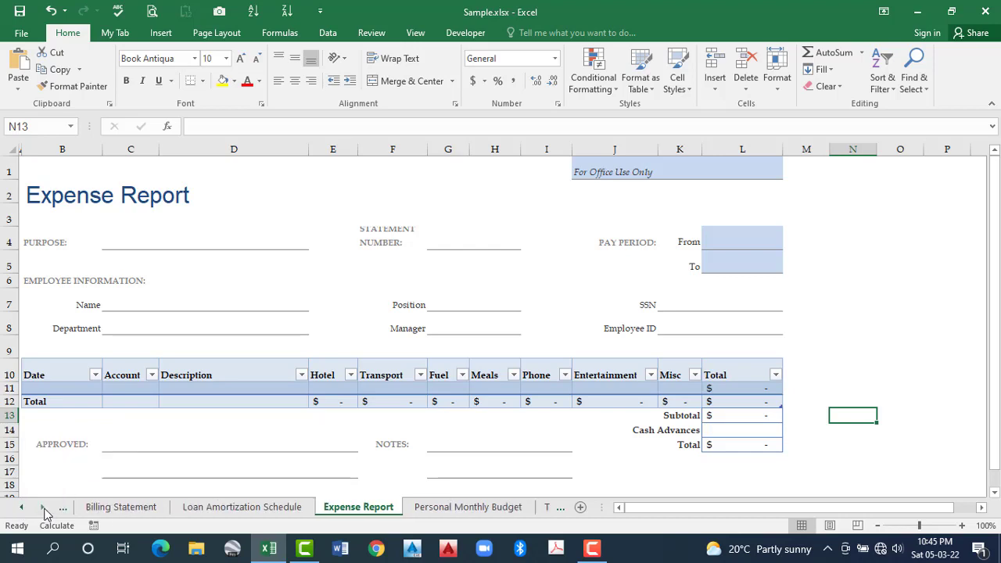
{"action": "left_click", "coordinate": [43, 508]}
{"action": "left_click", "coordinate": [43, 508]}
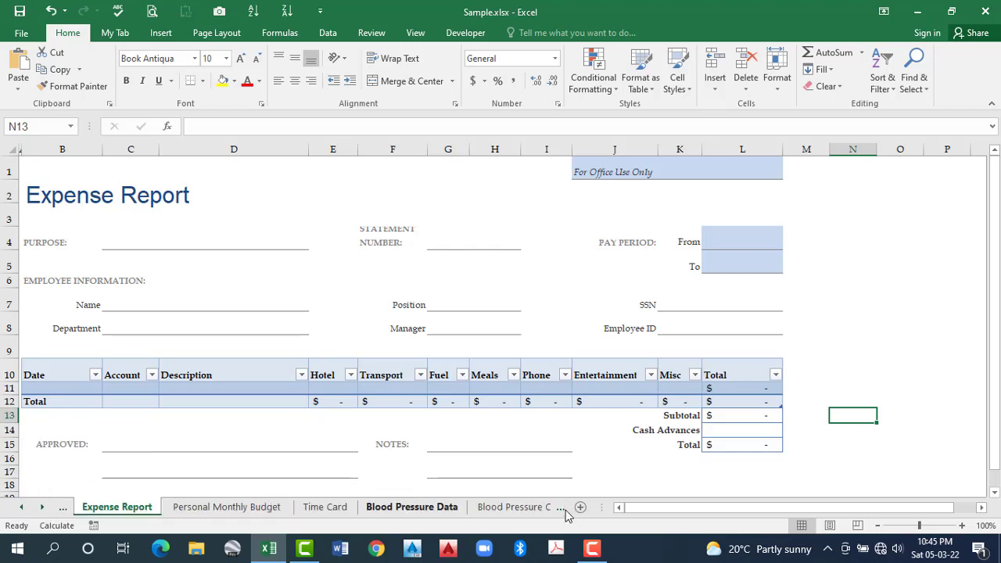
{"action": "left_click", "coordinate": [43, 508]}
{"action": "left_click", "coordinate": [43, 508]}
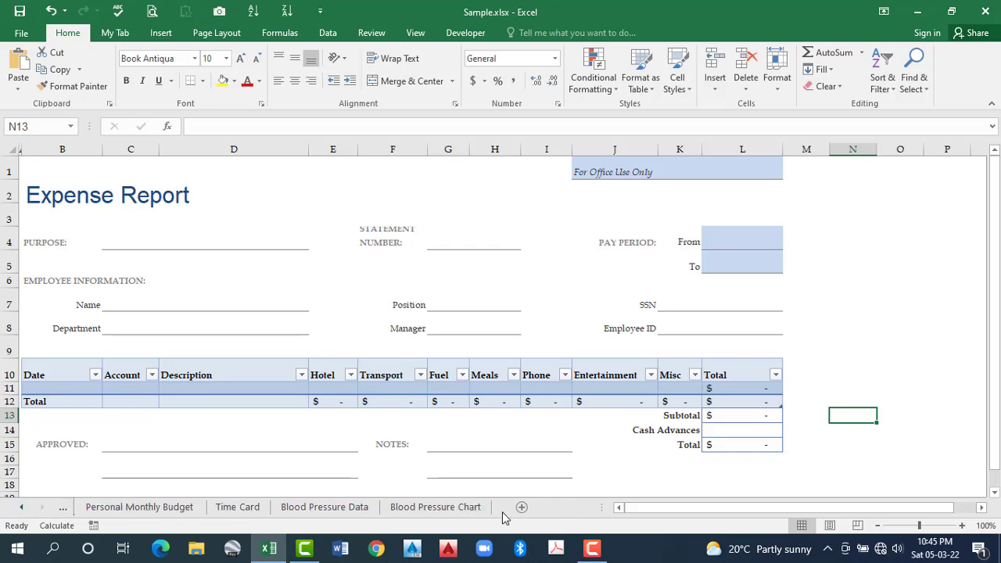
Open the Blood Pressure Chart sheet, then return to Sheet6.
{"action": "left_click", "coordinate": [441, 510]}
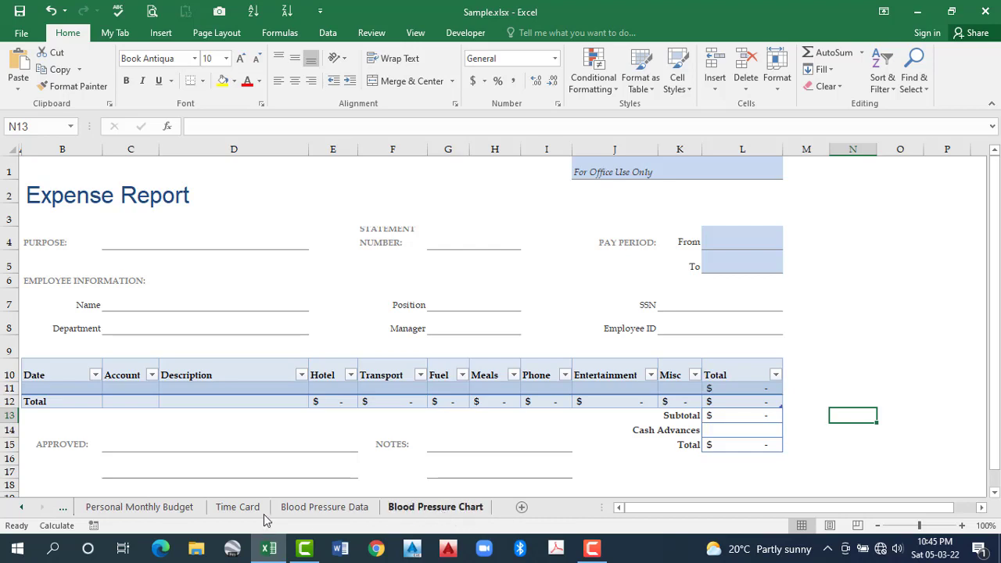
{"action": "left_click", "coordinate": [65, 509]}
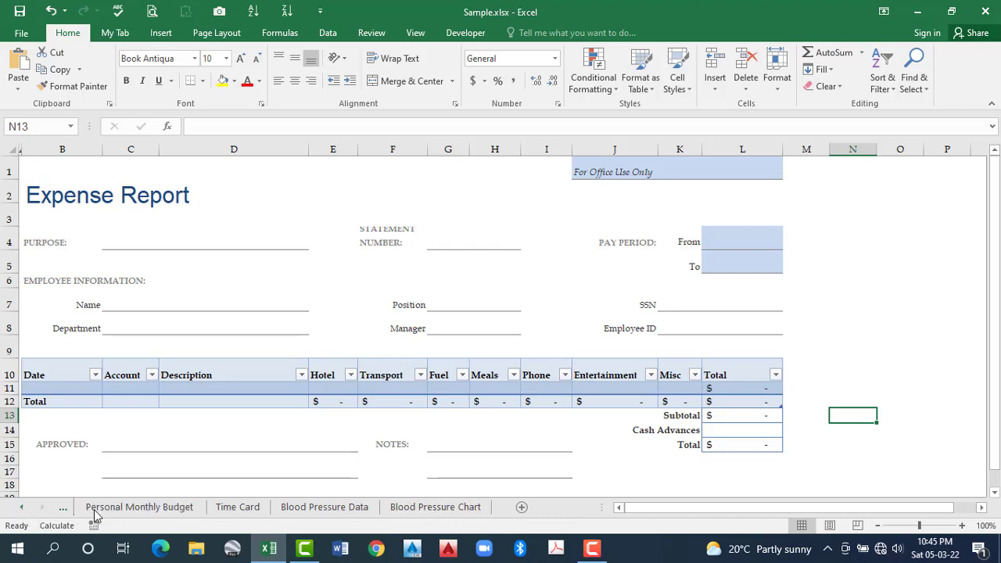
{"action": "left_click", "coordinate": [98, 508]}
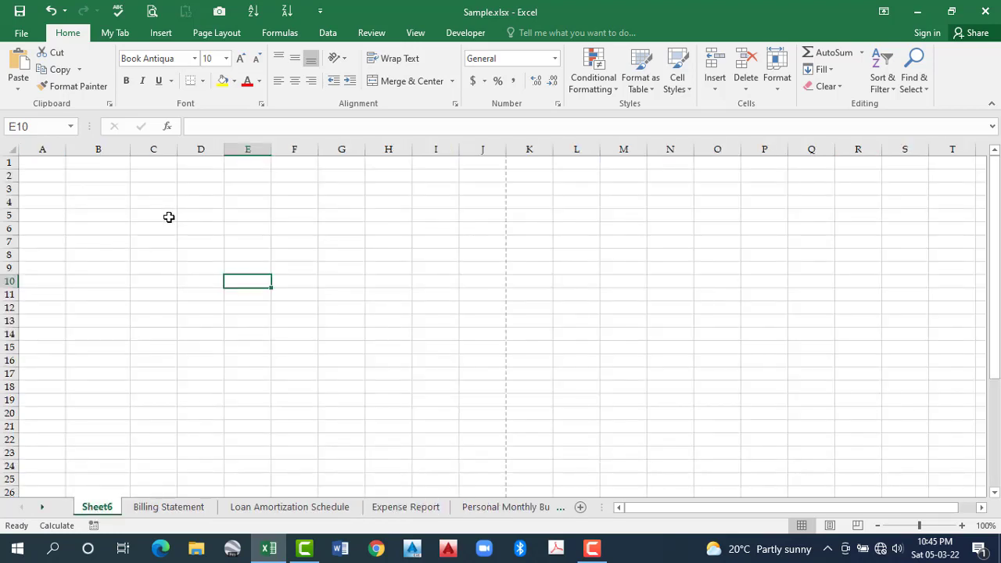
Extend the Sheet6 selection to C5:H14, then visit Billing Statement, Expense Report and Personal Monthly Budget.
{"action": "left_click", "coordinate": [382, 332], "text": "shift"}
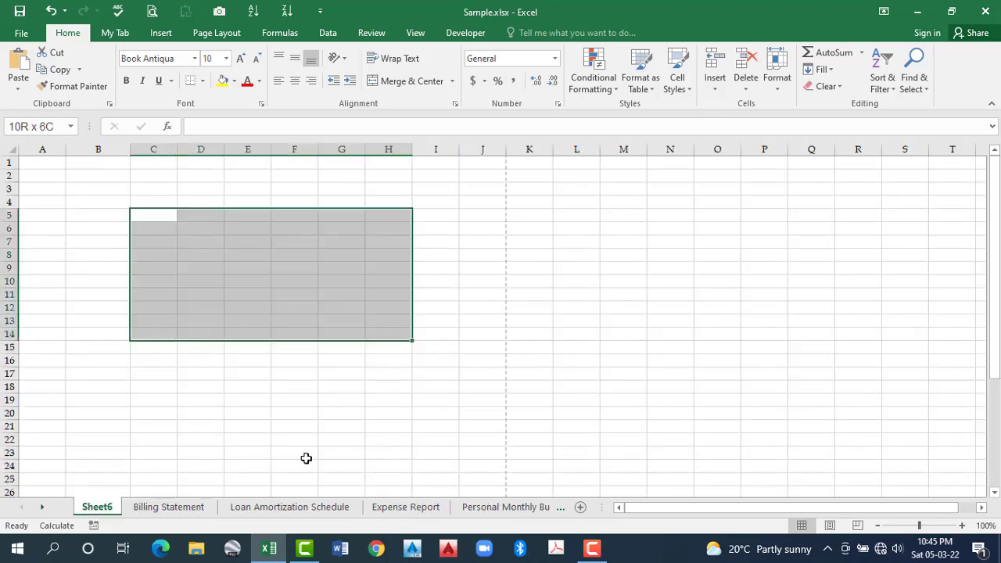
{"action": "left_click", "coordinate": [184, 508]}
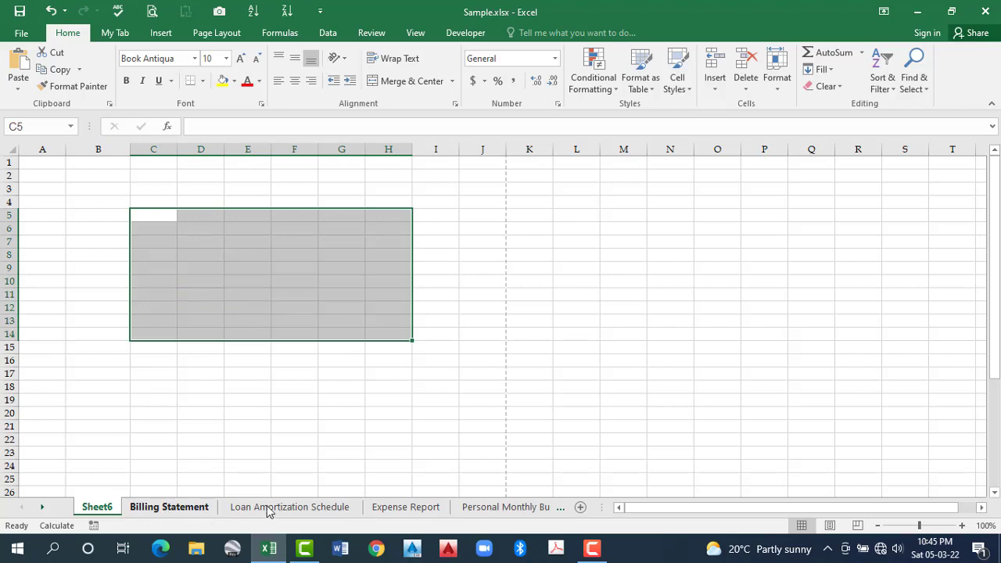
{"action": "left_click", "coordinate": [404, 513]}
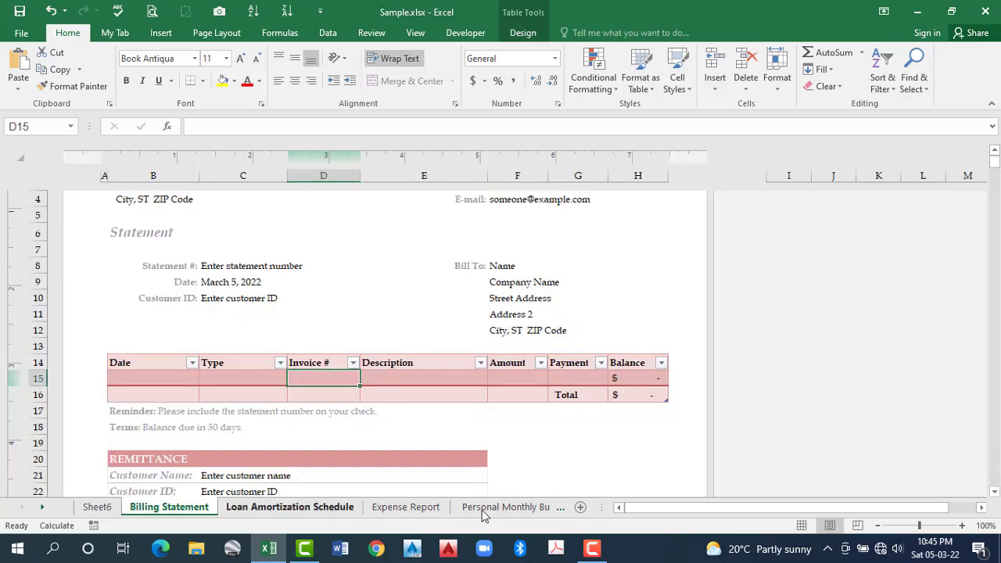
{"action": "left_click", "coordinate": [540, 517]}
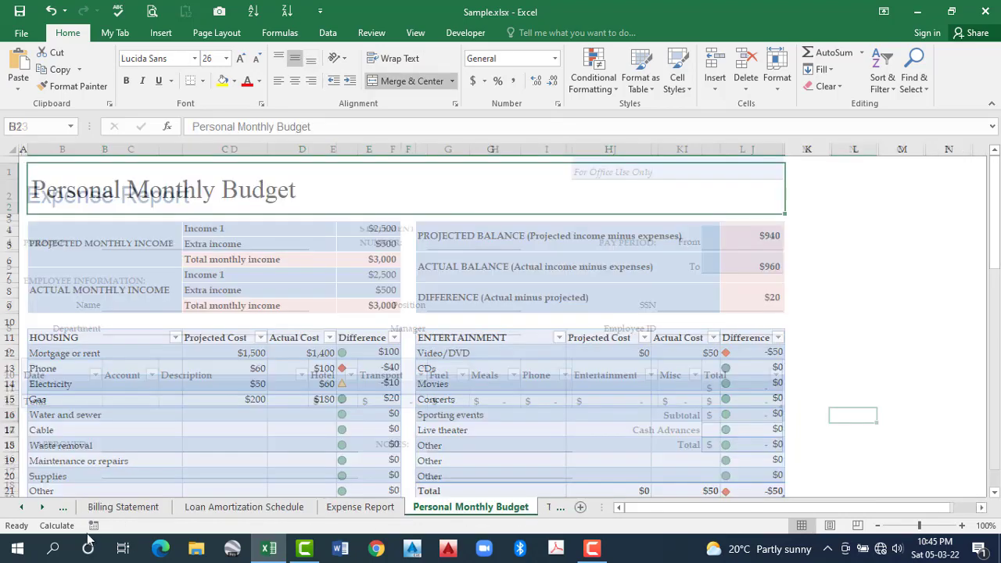
Advance to the Time Card sheet, then return to Billing Statement.
{"action": "key", "text": "ctrl+Page_Down"}
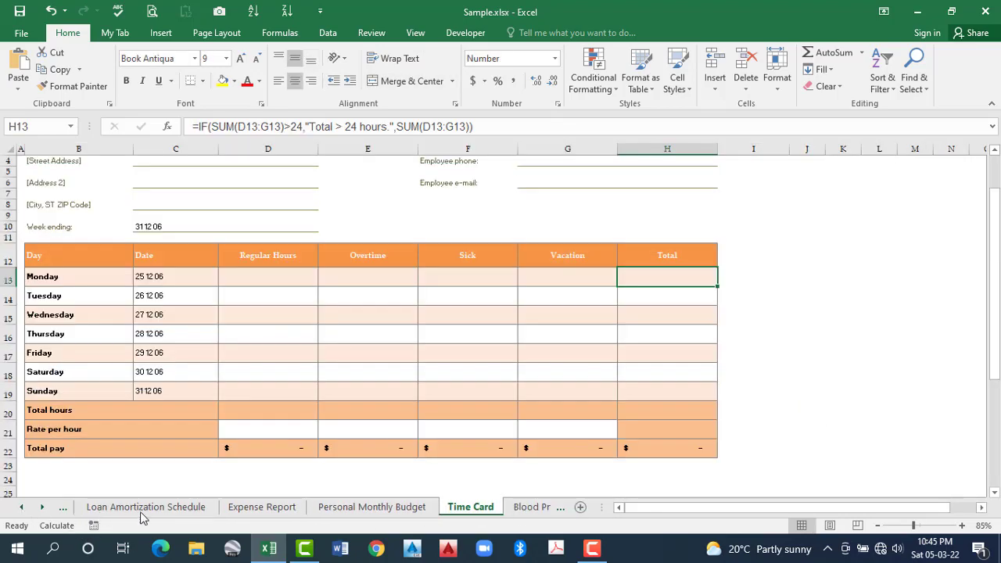
{"action": "scroll", "coordinate": [172, 512], "scroll_direction": "up", "scroll_amount": 2}
{"action": "left_click", "coordinate": [157, 510]}
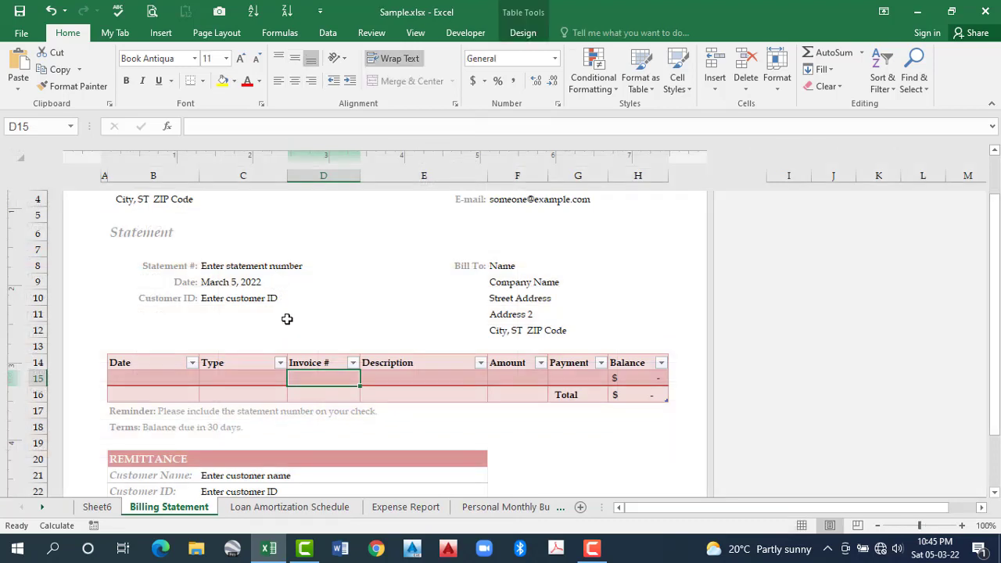
{"action": "scroll", "coordinate": [293, 319], "scroll_direction": "down", "scroll_amount": 2}
{"action": "scroll", "coordinate": [333, 322], "scroll_direction": "up", "scroll_amount": 3}
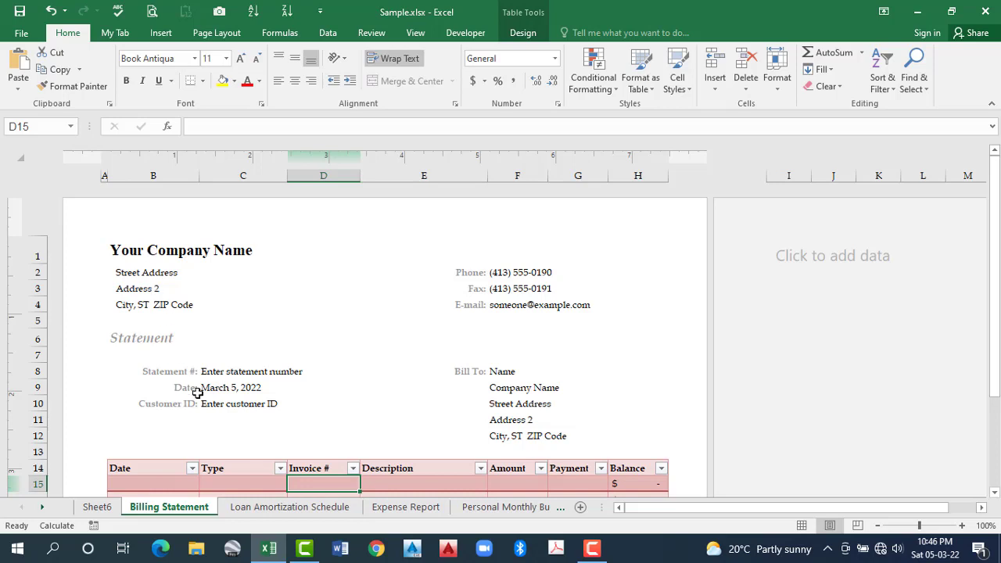
On Billing Statement, visit B2, the Type cell, the Customer ID label and its value C22.
{"action": "key", "text": "ctrl+Home"}
{"action": "scroll", "coordinate": [325, 331], "scroll_direction": "down", "scroll_amount": 3}
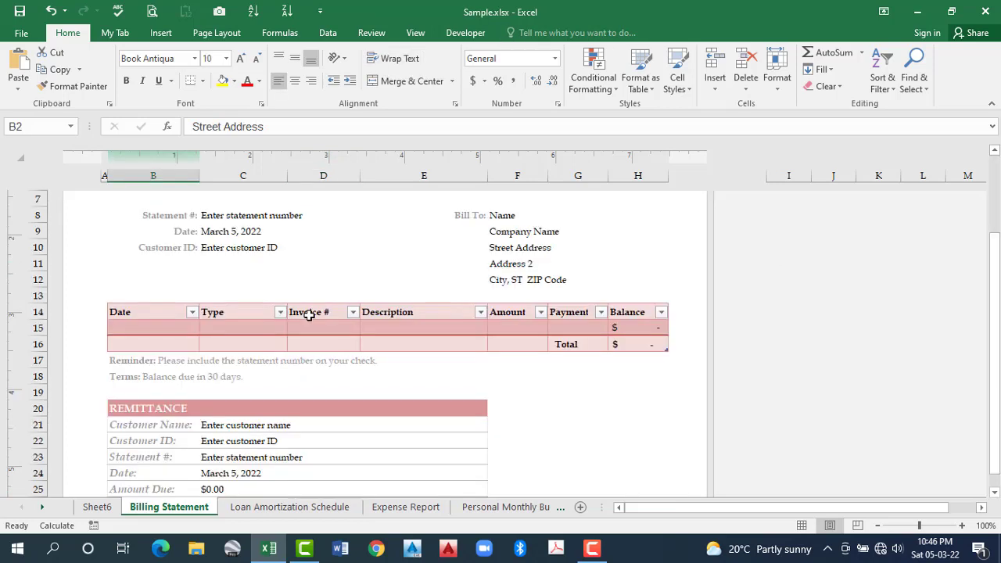
{"action": "left_click", "coordinate": [283, 333]}
{"action": "scroll", "coordinate": [254, 415], "scroll_direction": "down", "scroll_amount": 1}
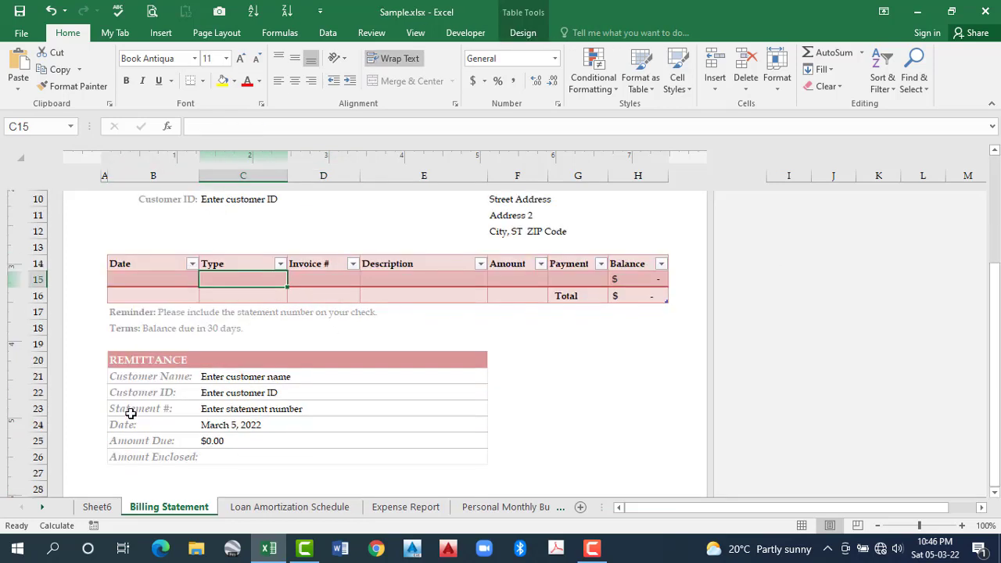
{"action": "left_click", "coordinate": [141, 395]}
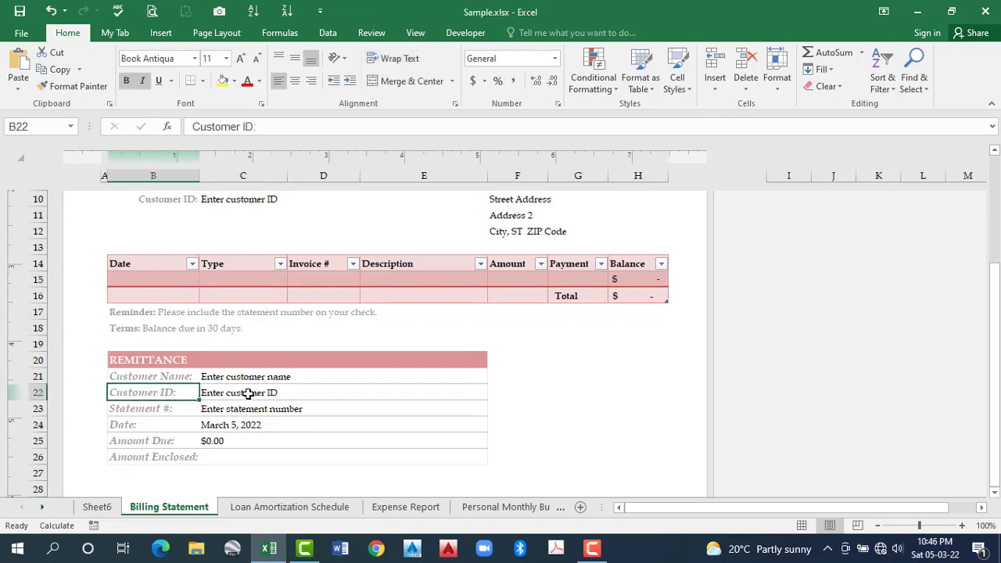
{"action": "key", "text": "Right"}
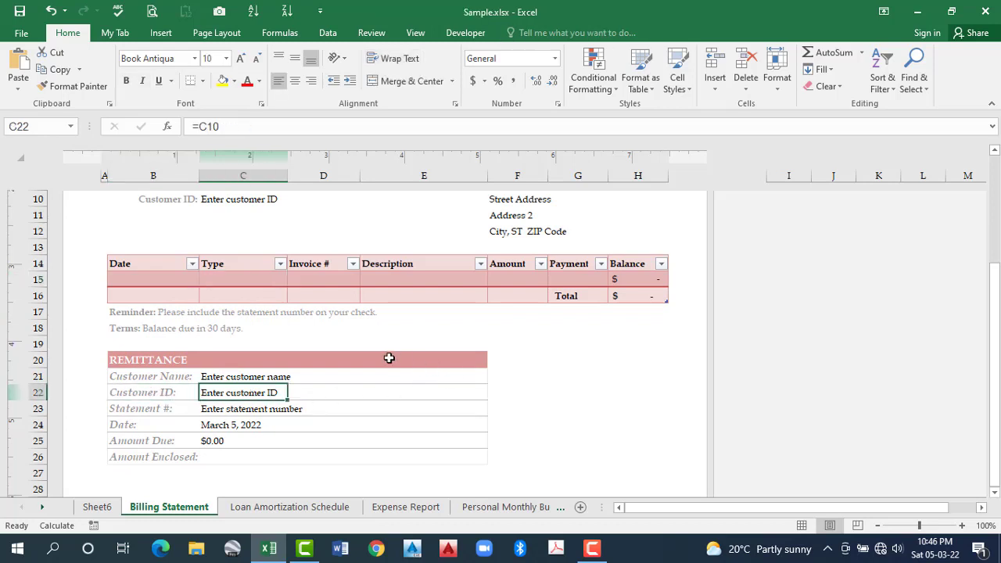
{"action": "scroll", "coordinate": [327, 264], "scroll_direction": "up", "scroll_amount": 3}
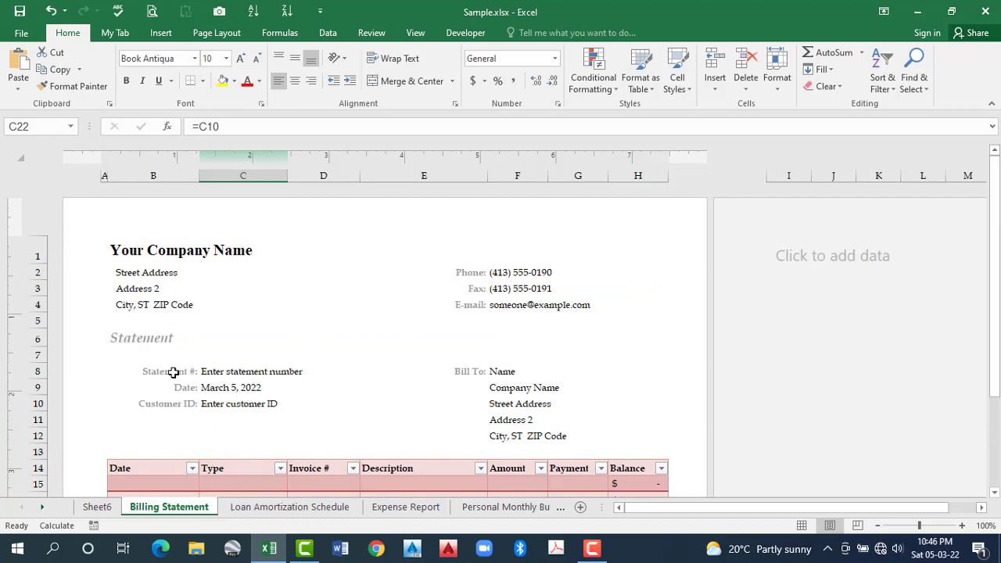
Select header cells E1 and E2, then switch to the Loan Amortization Schedule sheet.
{"action": "key", "text": "ctrl+Page_Up"}
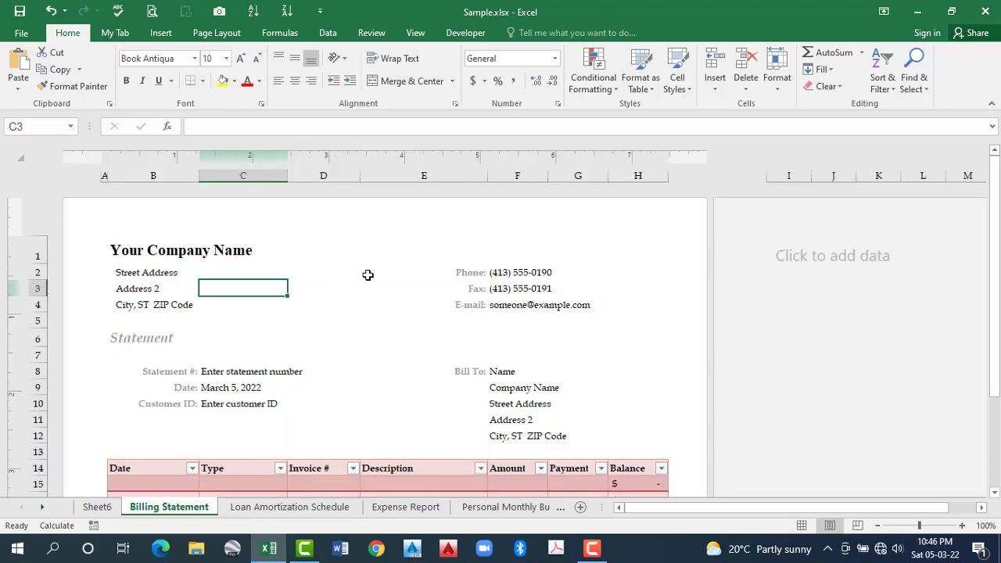
{"action": "left_click", "coordinate": [413, 254]}
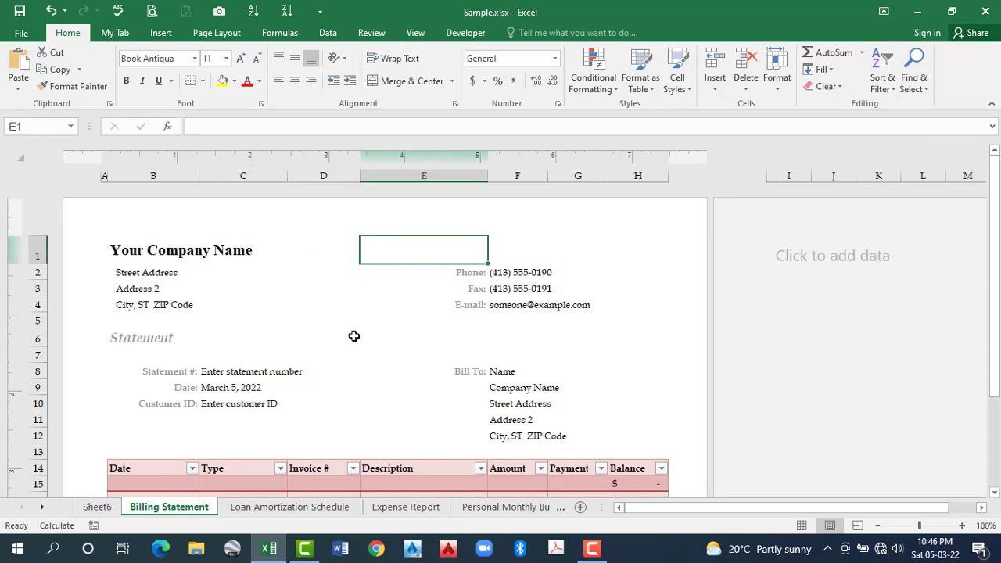
{"action": "key", "text": "Down"}
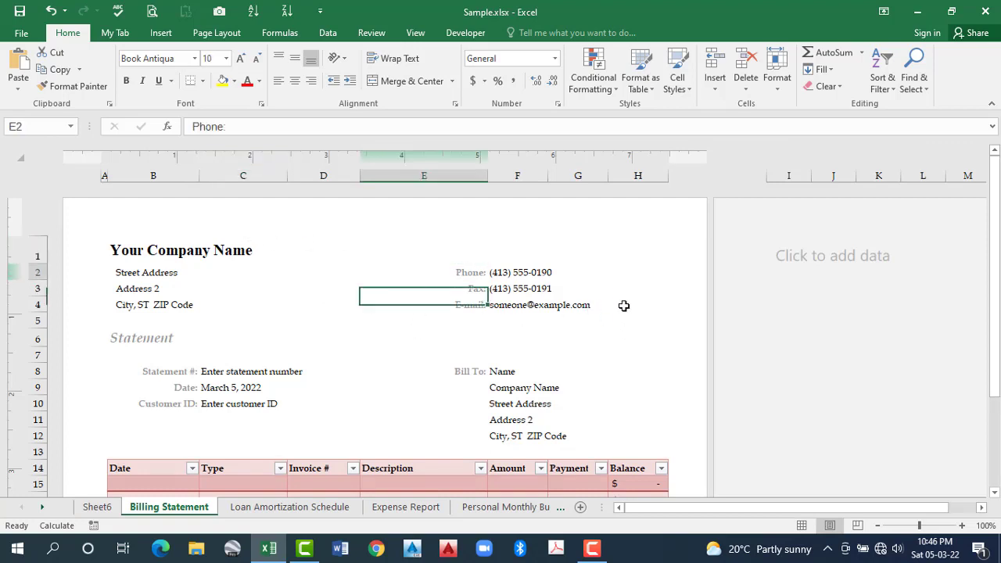
{"action": "left_click", "coordinate": [285, 507]}
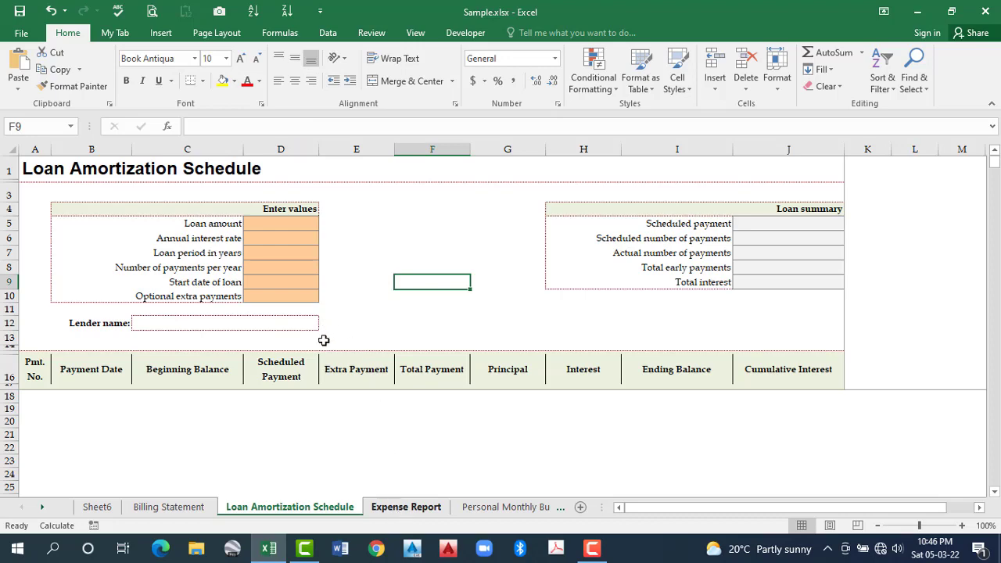
On Time Card, select Monday-Sunday Regular Hours from D13, then Monday's Sick and Total cells.
{"action": "key", "text": "ctrl+Page_Down"}
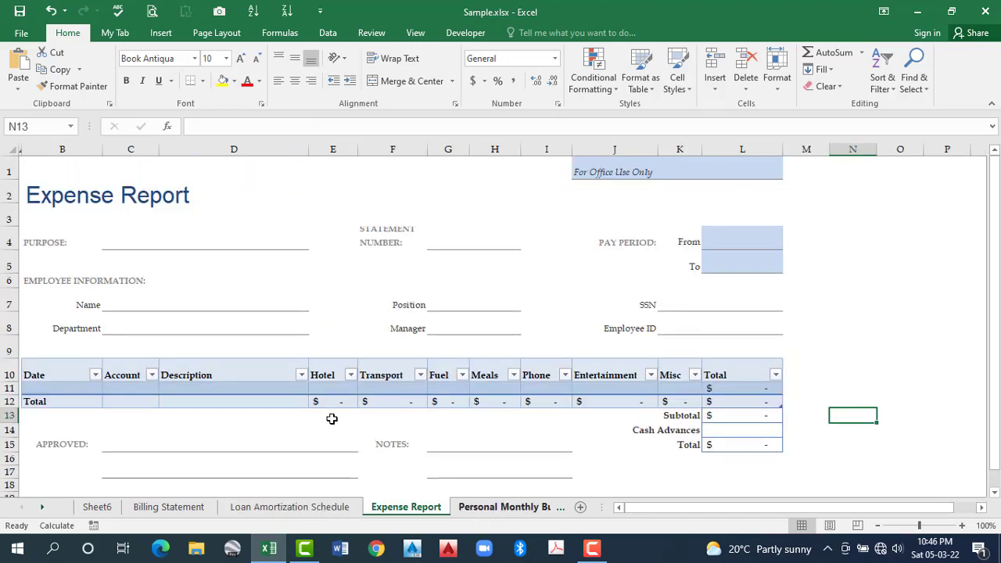
{"action": "key", "text": "ctrl+Page_Down"}
{"action": "key", "text": "ctrl+Page_Down"}
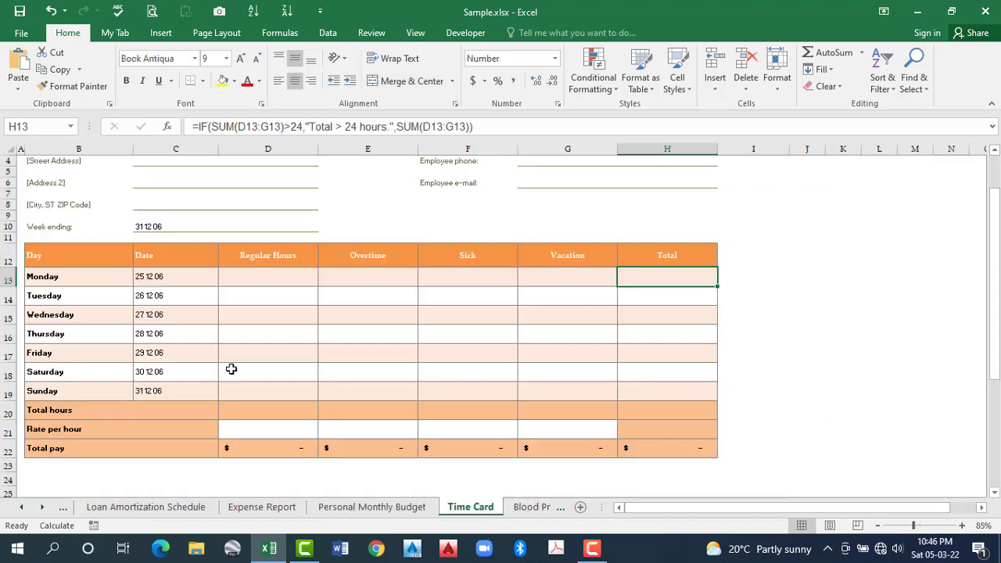
{"action": "scroll", "coordinate": [276, 316], "scroll_direction": "up", "scroll_amount": 1}
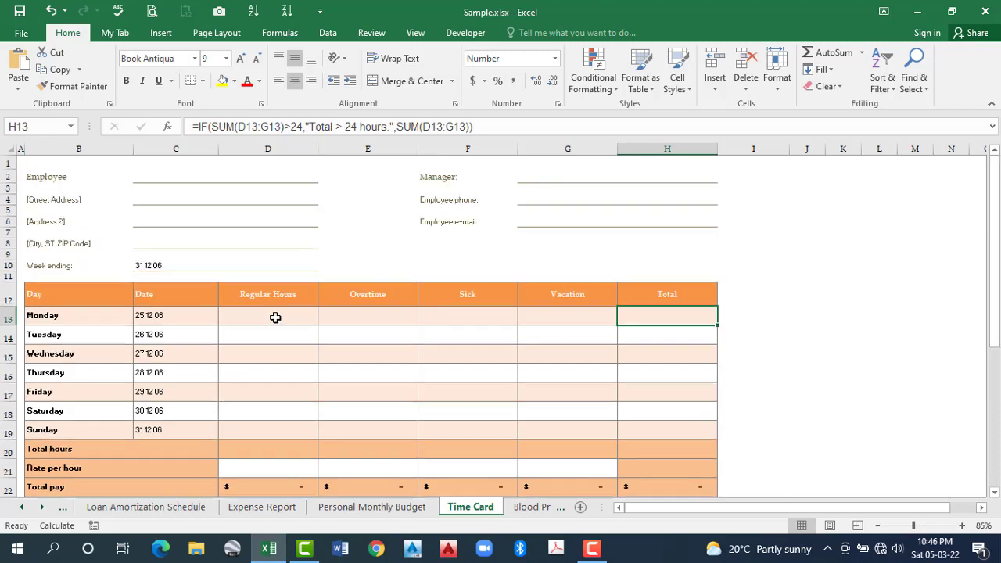
{"action": "left_click", "coordinate": [276, 312]}
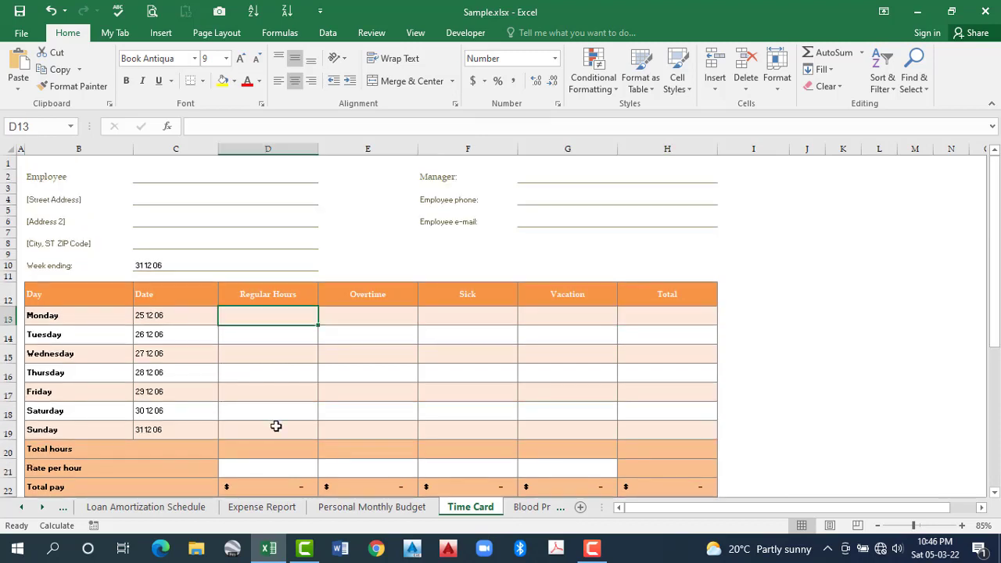
{"action": "left_click_drag", "start_coordinate": [275, 312], "coordinate": [366, 313]}
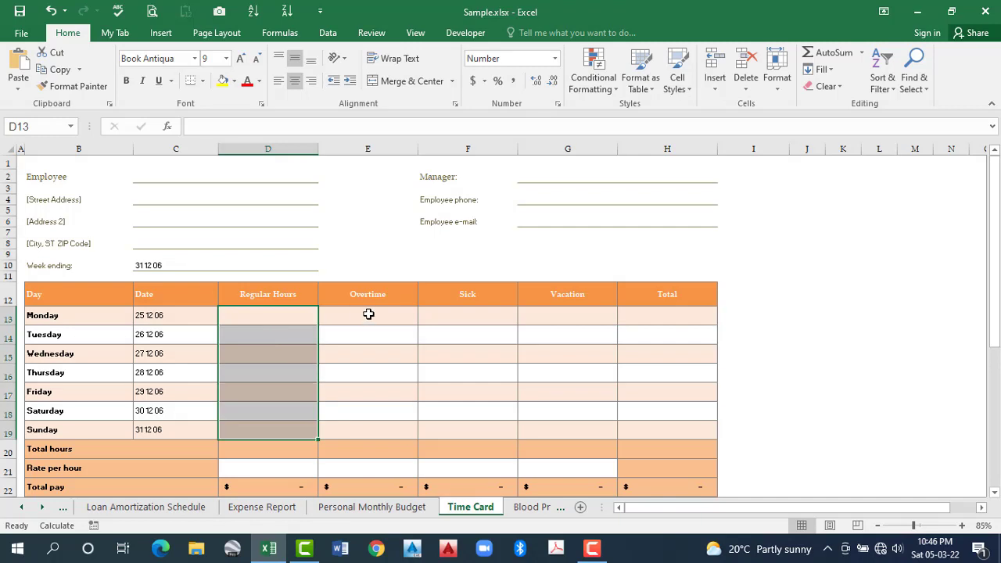
{"action": "left_click", "coordinate": [460, 311]}
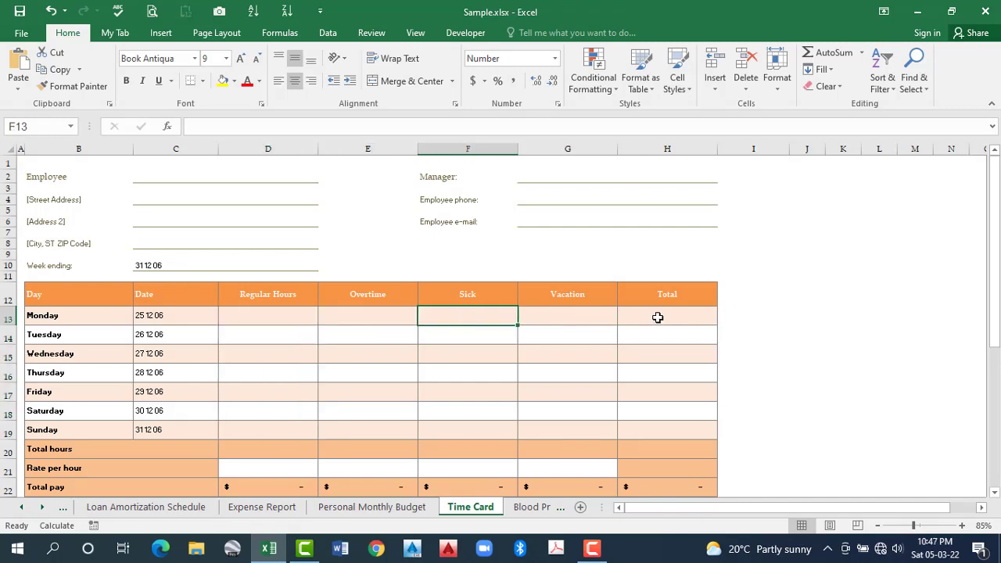
{"action": "key", "text": "Right"}
{"action": "key", "text": "Right"}
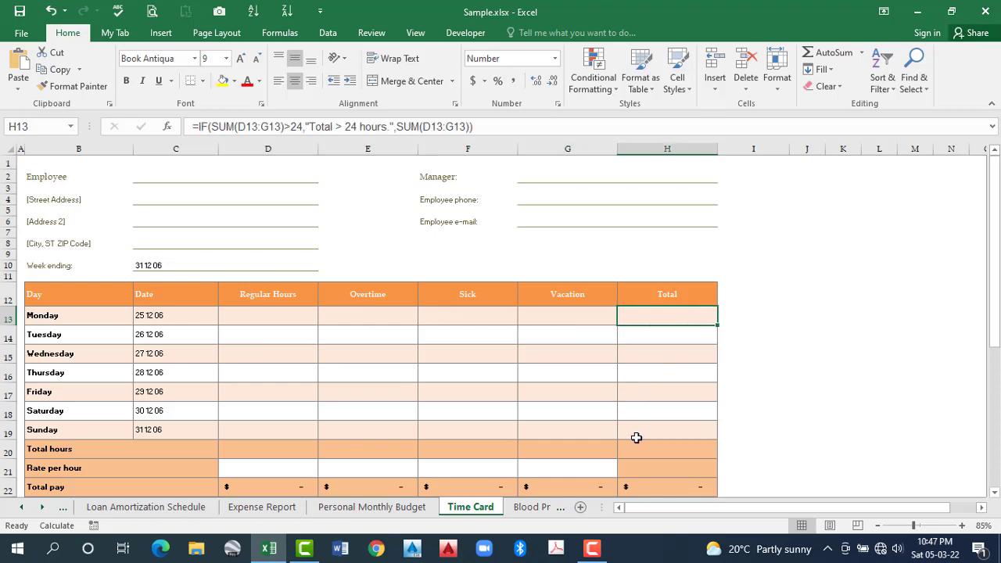
{"action": "scroll", "coordinate": [641, 419], "scroll_direction": "down", "scroll_amount": 2}
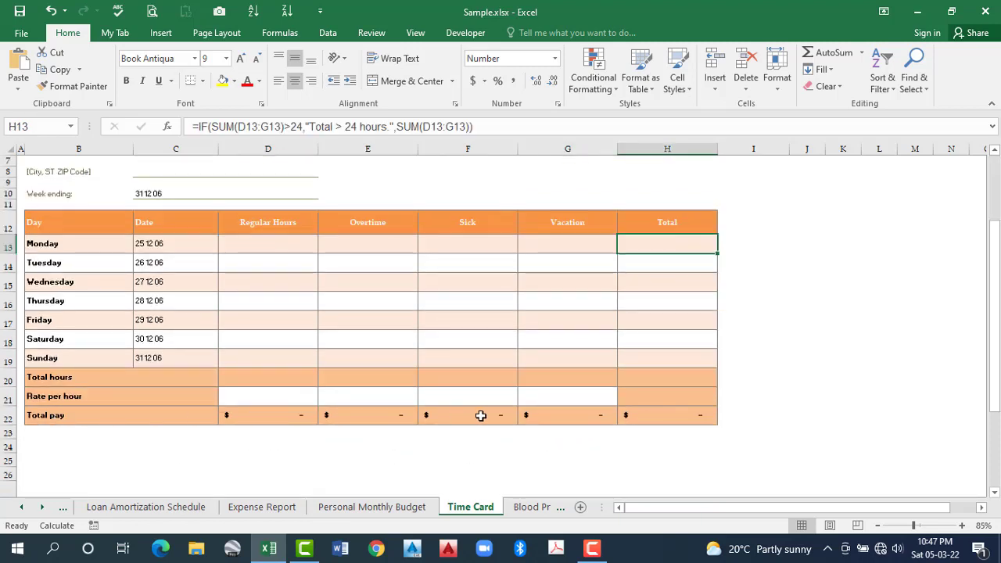
{"action": "scroll", "coordinate": [498, 473], "scroll_direction": "up", "scroll_amount": 1}
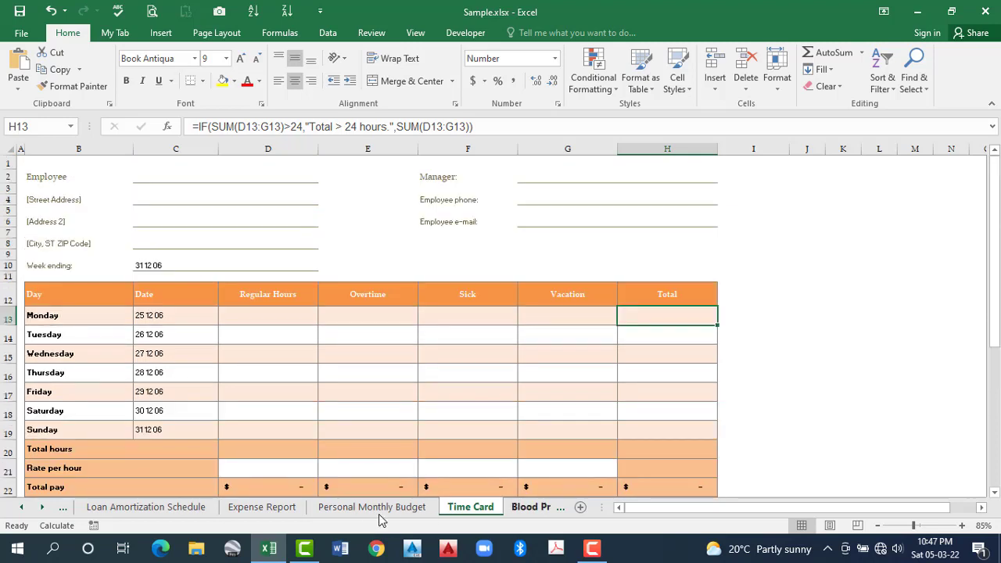
On Blood Pressure Data, move from the first date to the 142 systolic reading, then open Blood Pressure Chart.
{"action": "key", "text": "ctrl+Page_Down"}
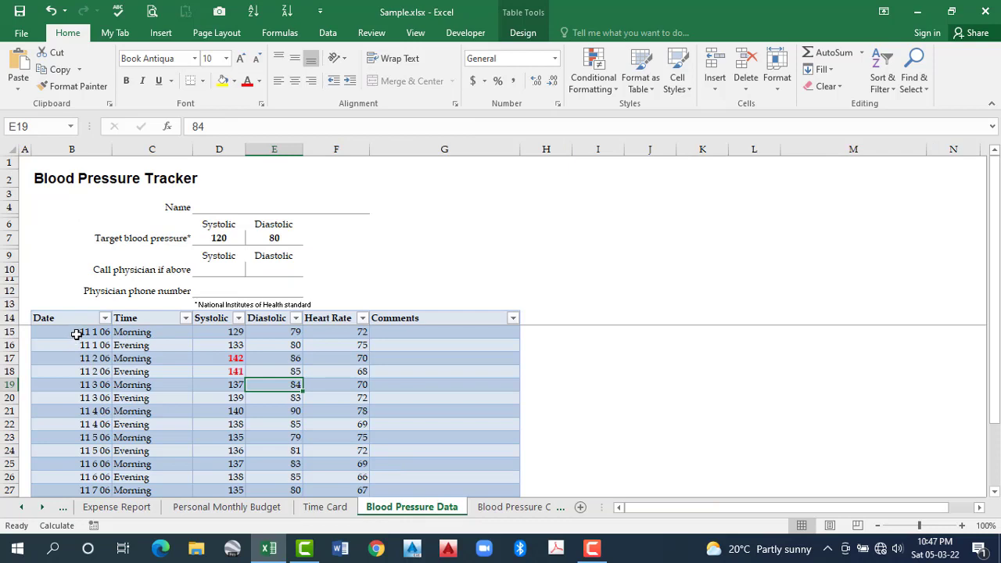
{"action": "left_click", "coordinate": [117, 335]}
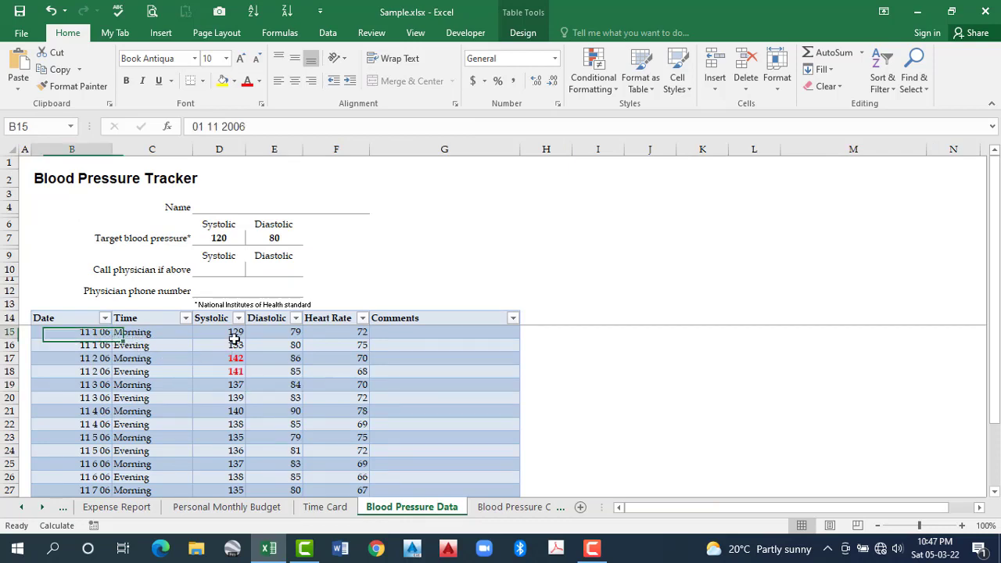
{"action": "key", "text": "Tab"}
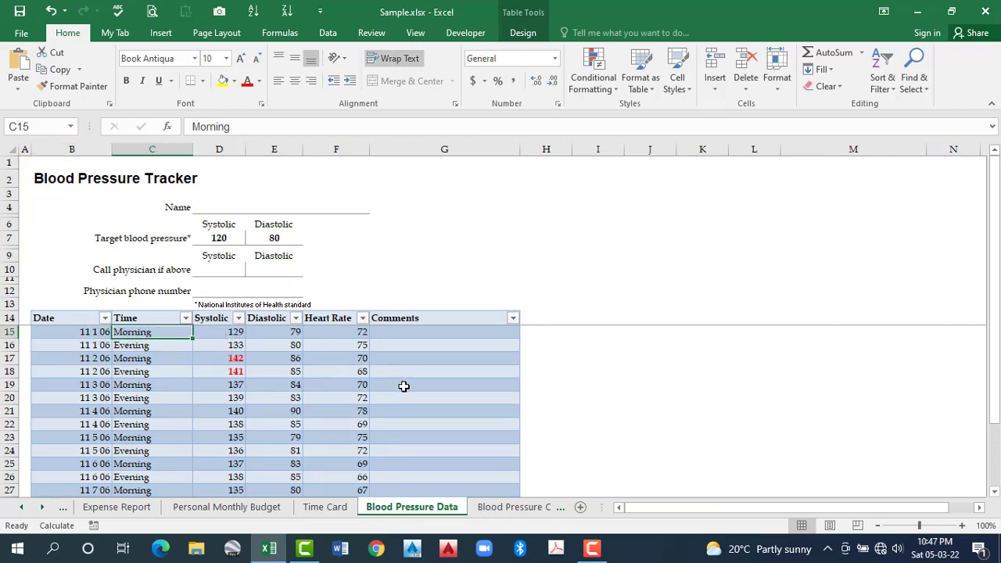
{"action": "key", "text": "Right"}
{"action": "key", "text": "Down"}
{"action": "key", "text": "Down"}
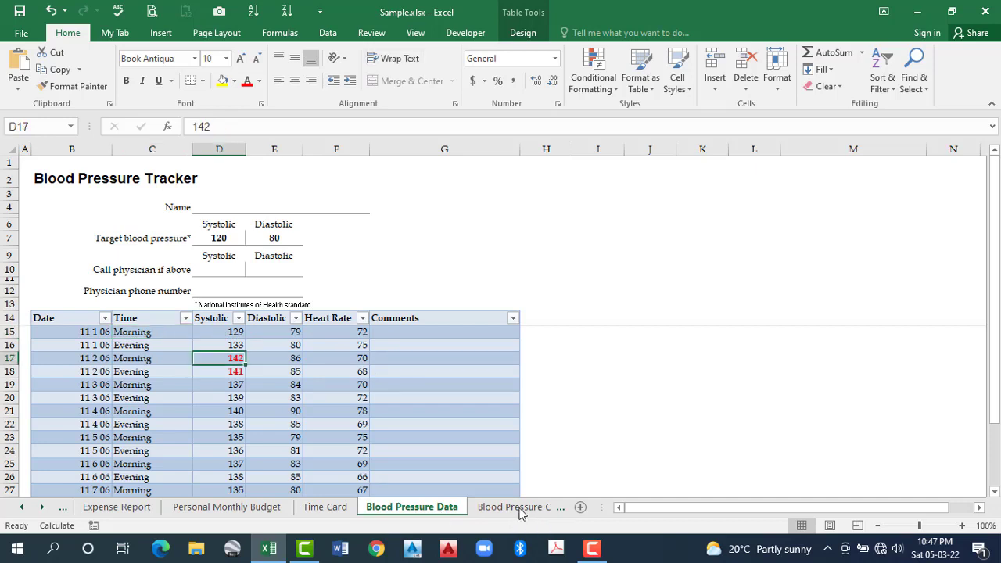
{"action": "key", "text": "ctrl+Page_Down"}
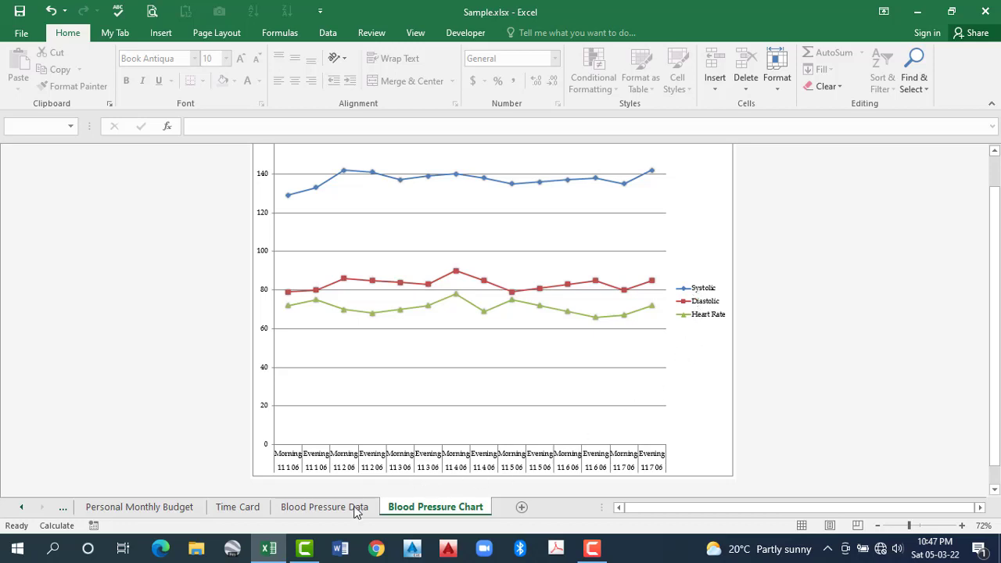
On the Blood Pressure Data sheet, change the 11 2 06 morning heart rate in F17 to 110.
{"action": "key", "text": "ctrl+Page_Up"}
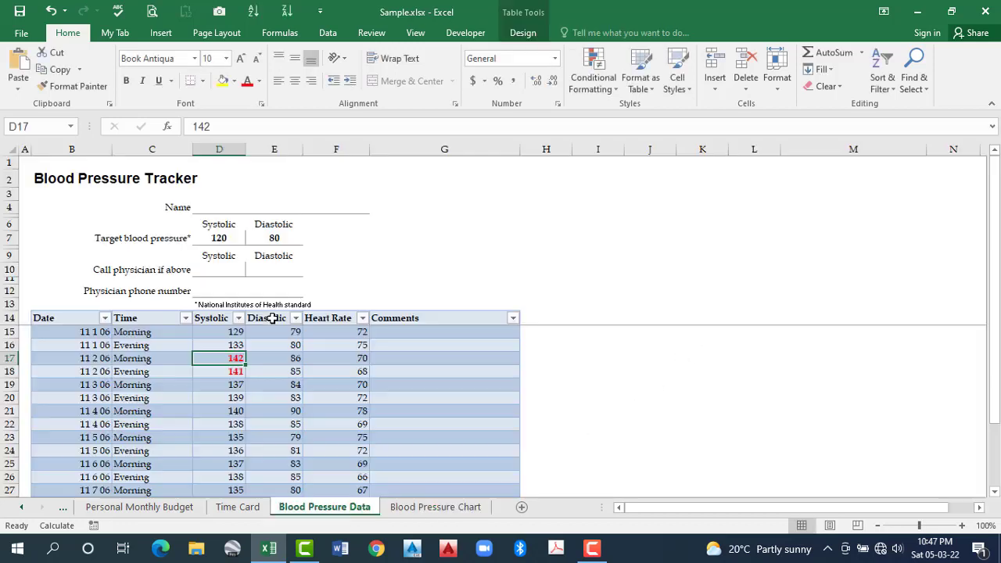
{"action": "key", "text": "Up"}
{"action": "key", "text": "Up"}
{"action": "key", "text": "Up"}
{"action": "left_click", "coordinate": [335, 319]}
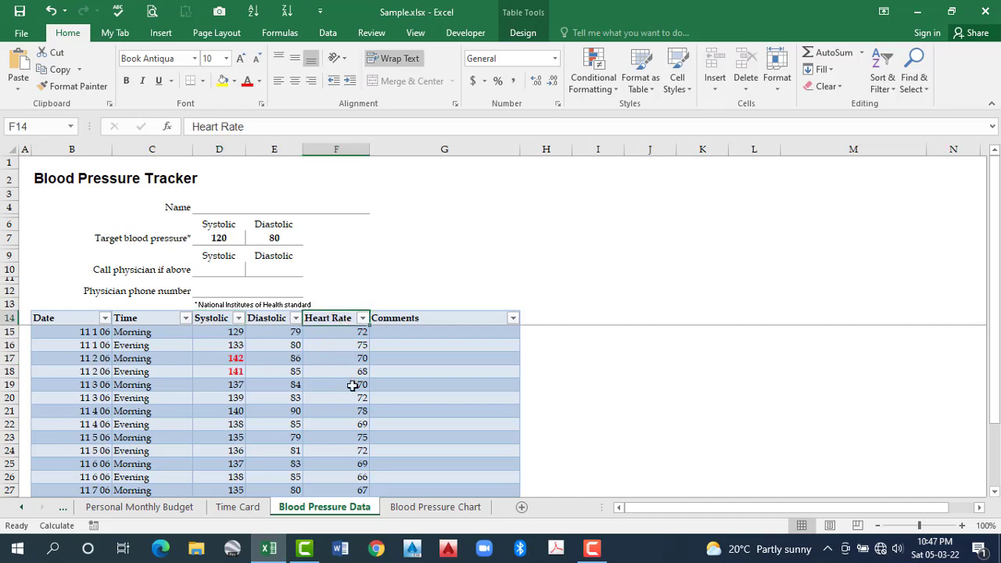
{"action": "left_click", "coordinate": [349, 363]}
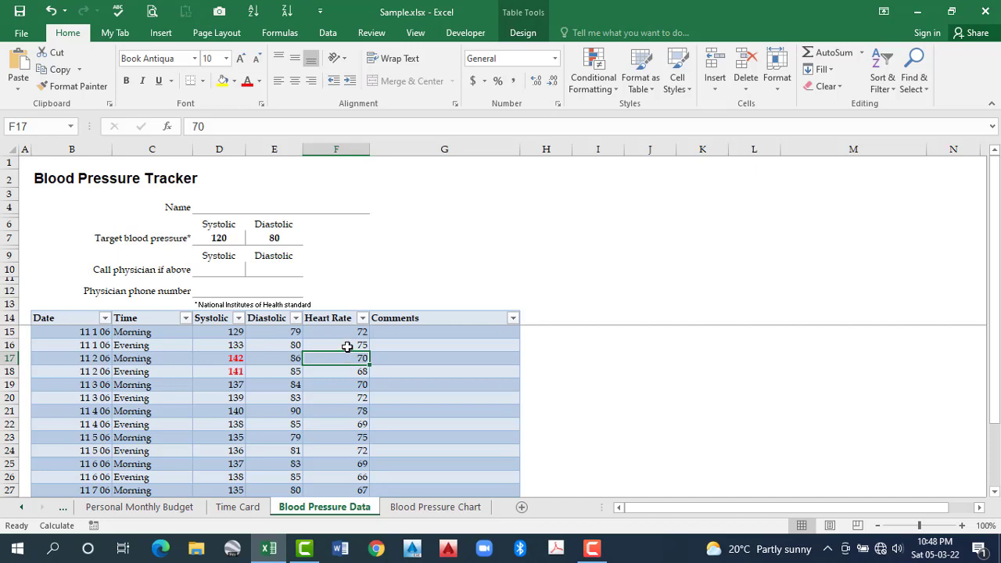
{"action": "type", "text": "110"}
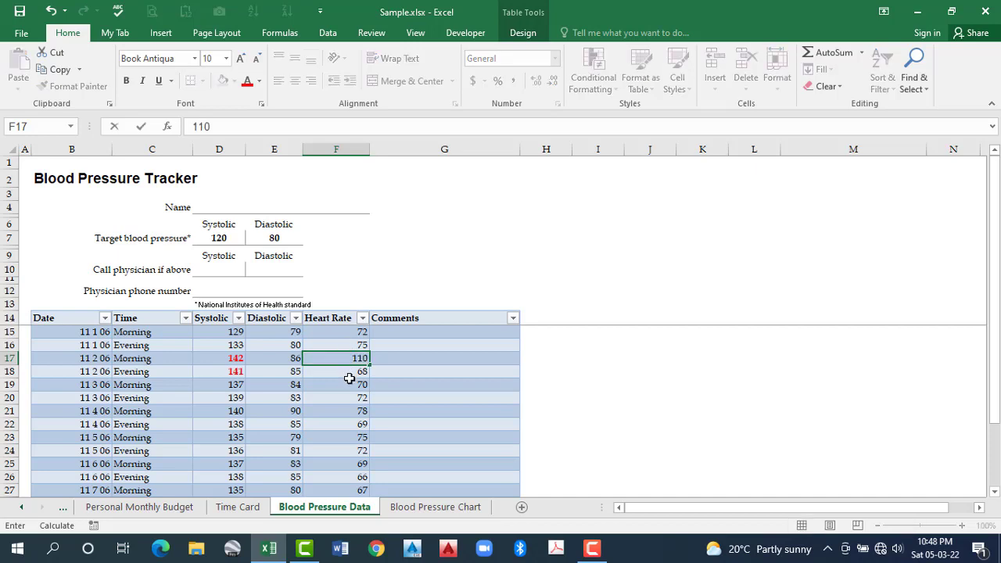
{"action": "key", "text": "Return"}
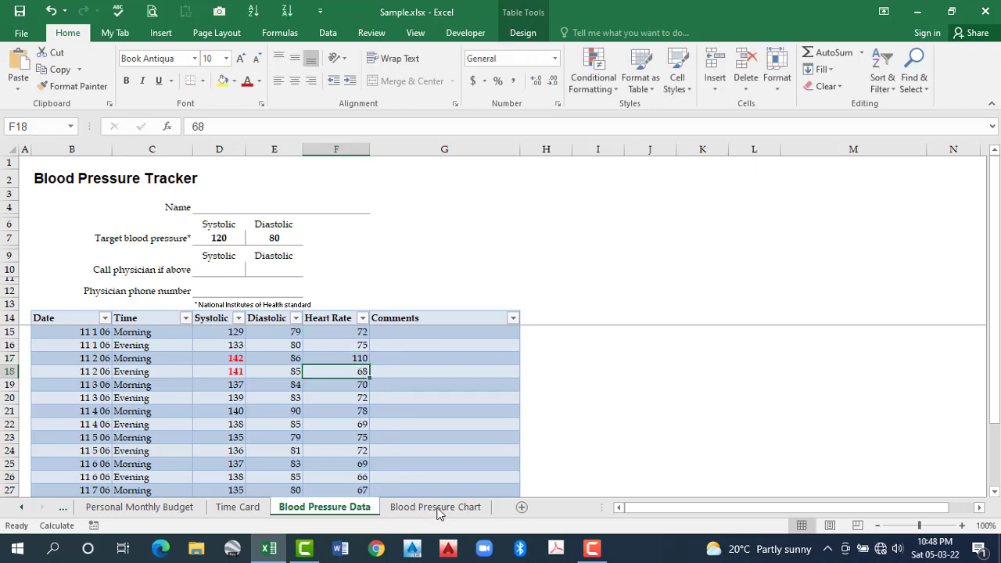
Check the Heart Rate spike on the Blood Pressure Chart sheet, then return to the data sheet.
{"action": "key", "text": "ctrl+Page_Down"}
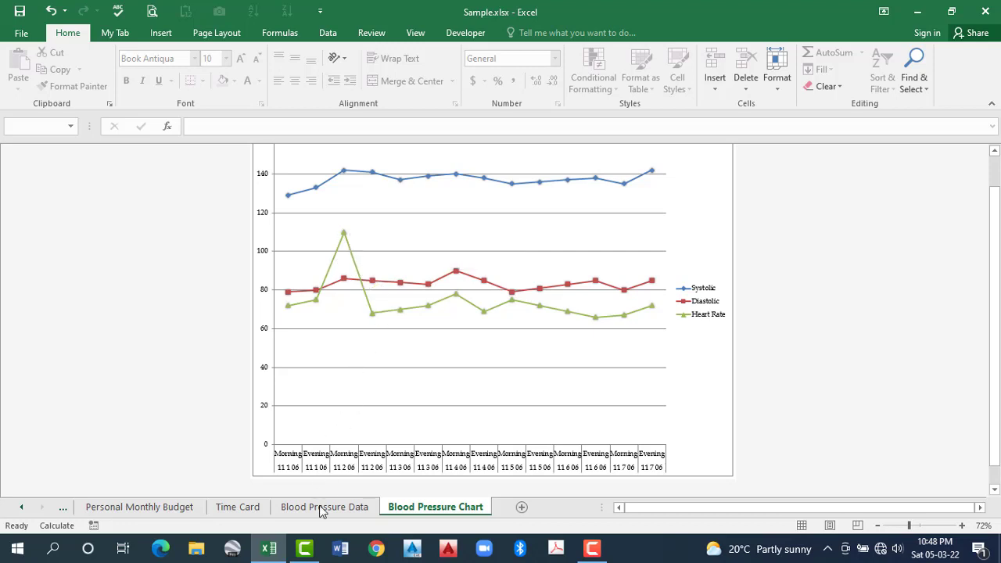
{"action": "key", "text": "ctrl+Page_Up"}
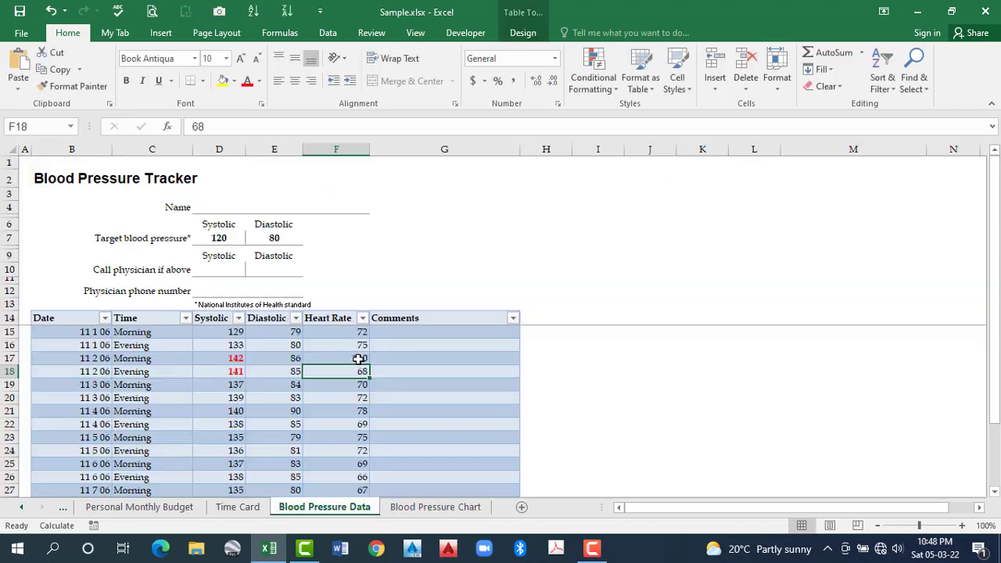
{"action": "key", "text": "Up"}
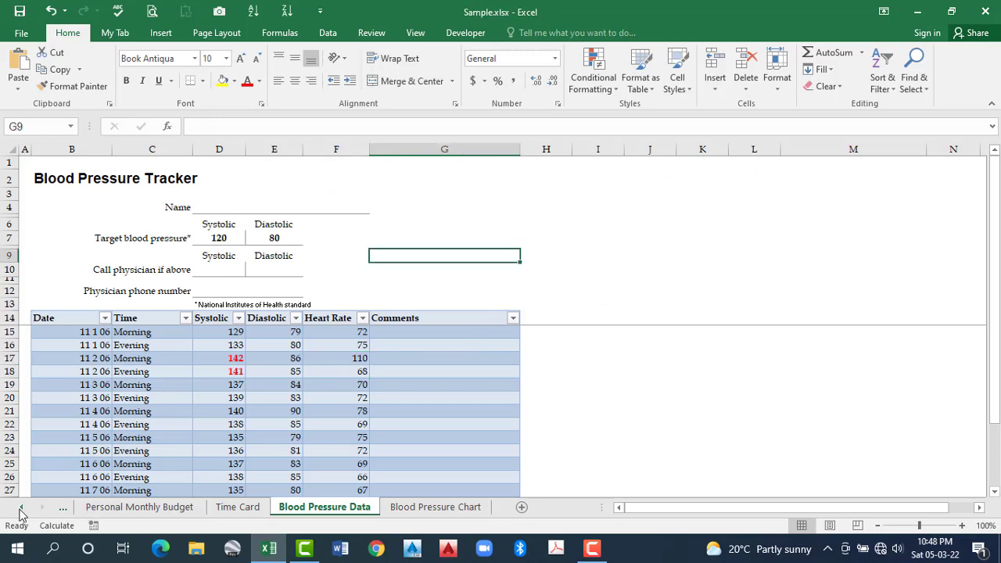
Scroll the sheet tabs and open the Loan Amortization Schedule sheet.
{"action": "left_click", "coordinate": [21, 512]}
{"action": "left_click", "coordinate": [21, 512]}
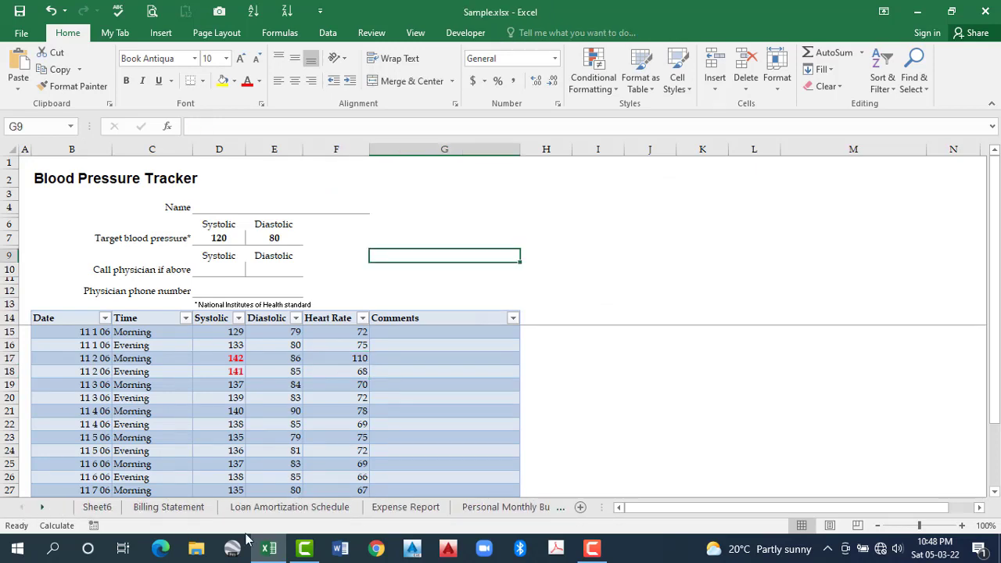
{"action": "left_click", "coordinate": [293, 509]}
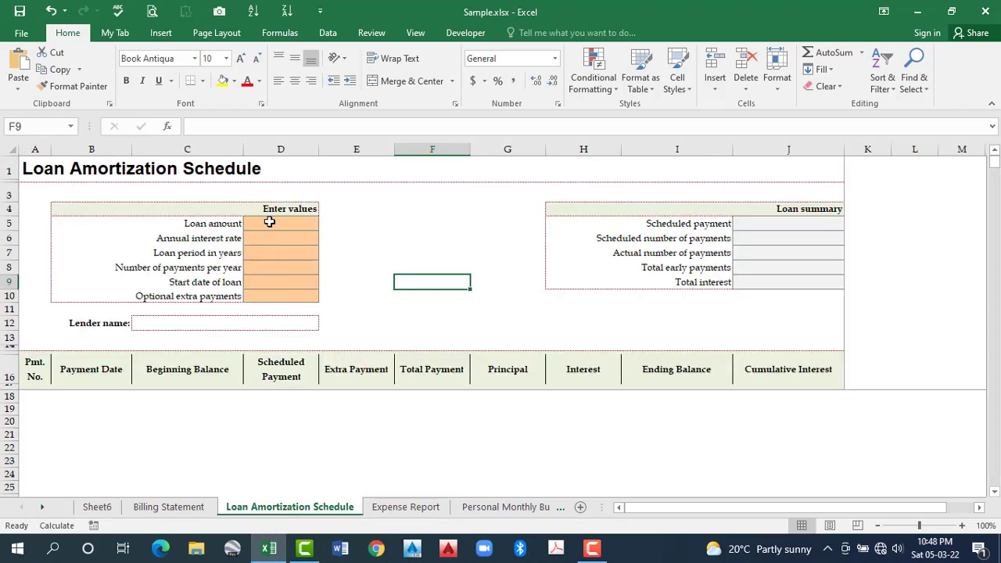
Enter the loan amount and a 1.50 % annual interest rate.
{"action": "key", "text": "ctrl+Home"}
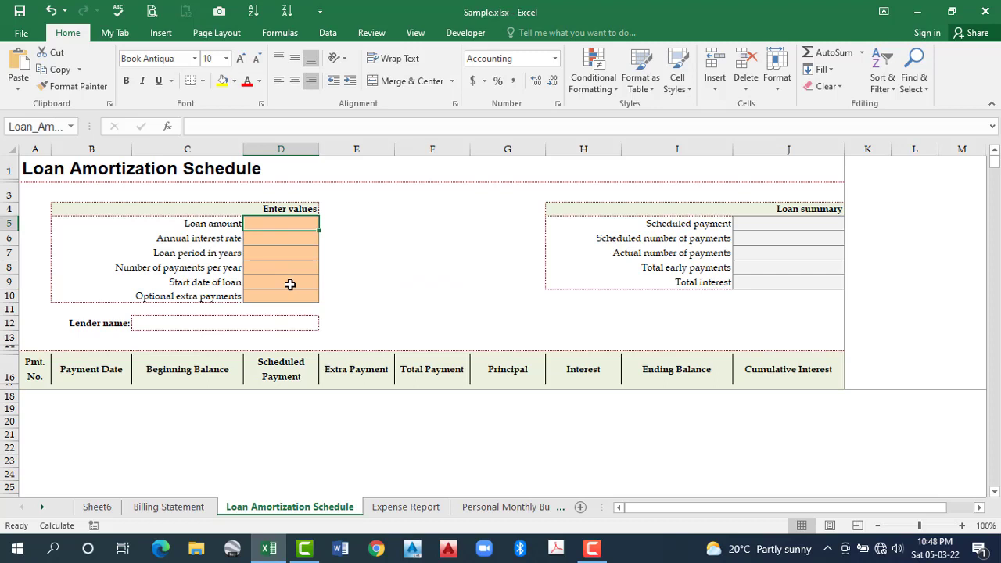
{"action": "type", "text": "10"}
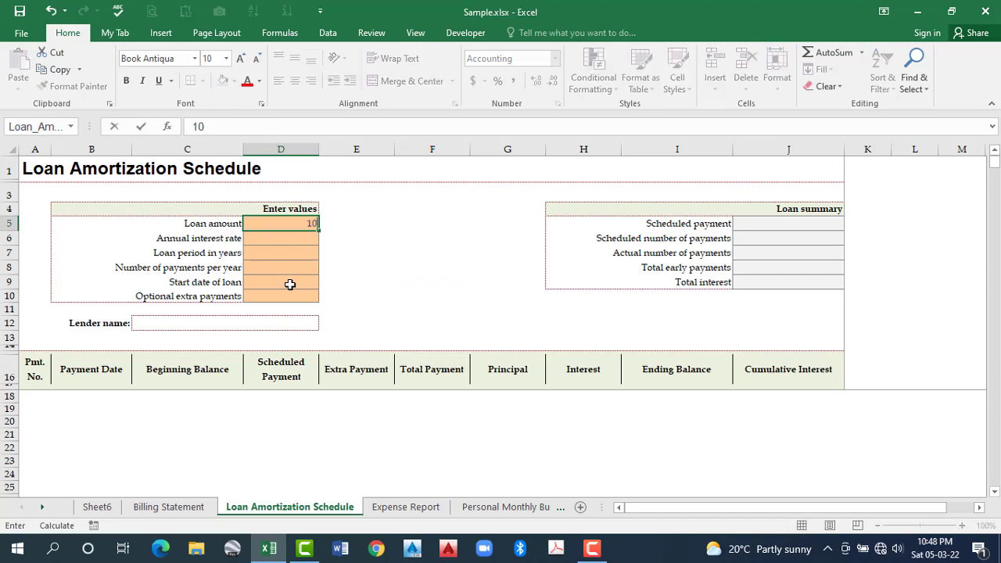
{"action": "type", "text": "0000"}
{"action": "key", "text": "Return"}
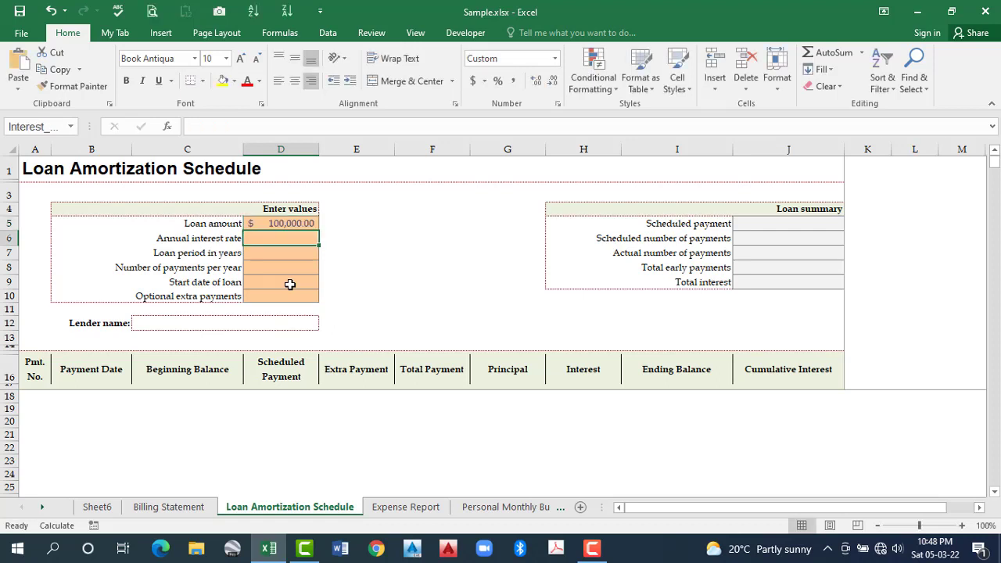
{"action": "type", "text": "1."}
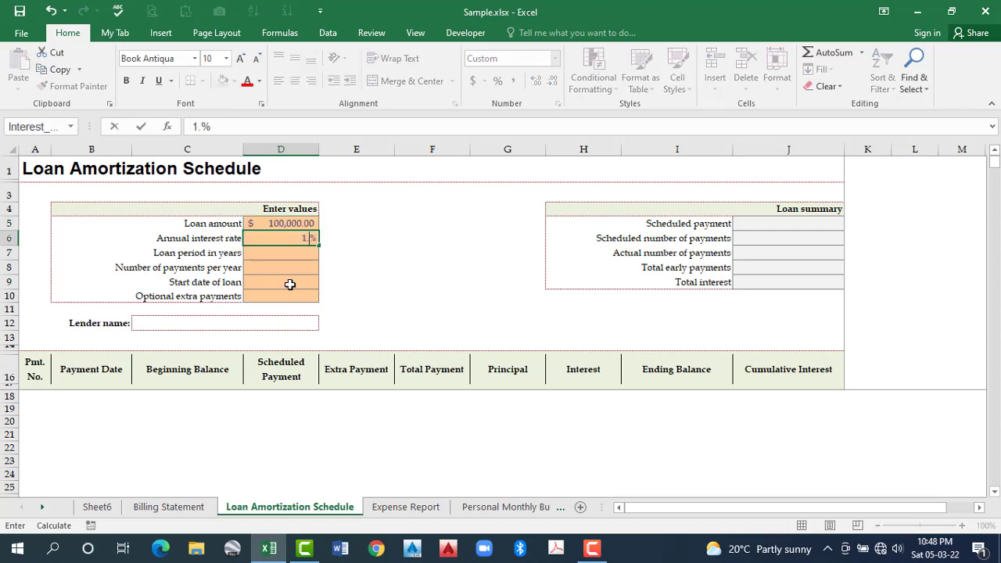
{"action": "type", "text": "5"}
{"action": "key", "text": "ctrl+Return"}
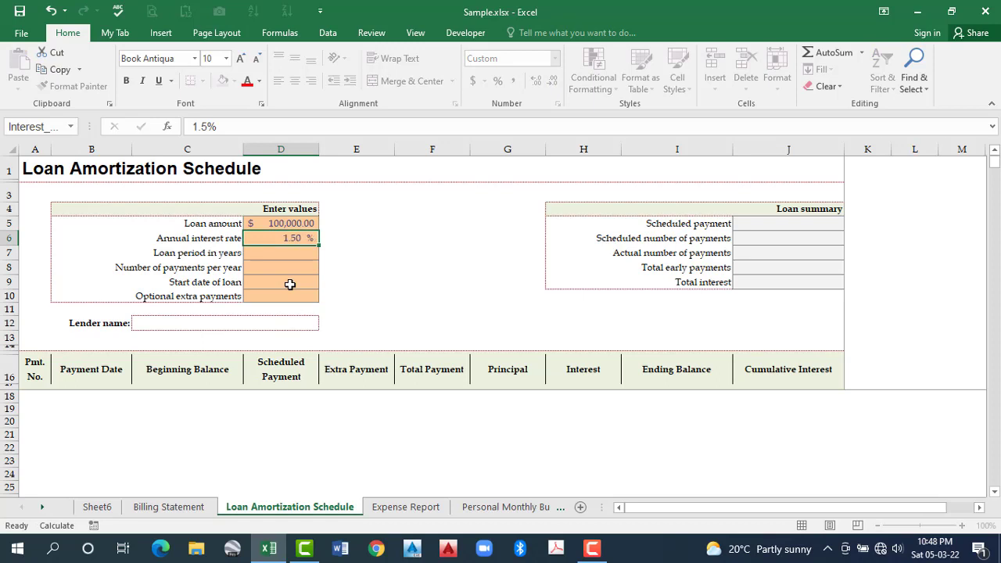
{"action": "key", "text": "Return"}
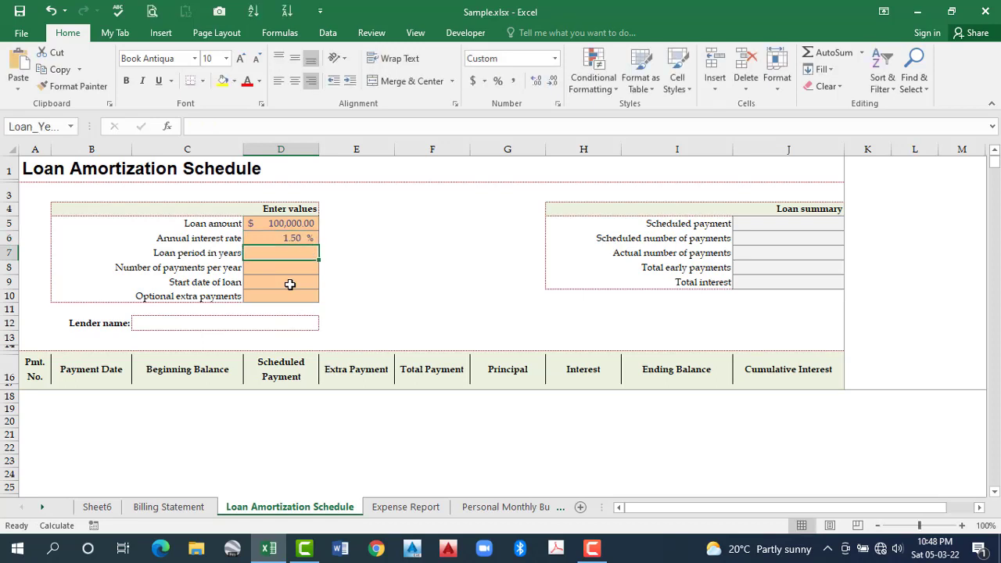
Enter a 5-year loan period, 6 payments per year, and start date 02 03 21.
{"action": "type", "text": "5"}
{"action": "key", "text": "Return"}
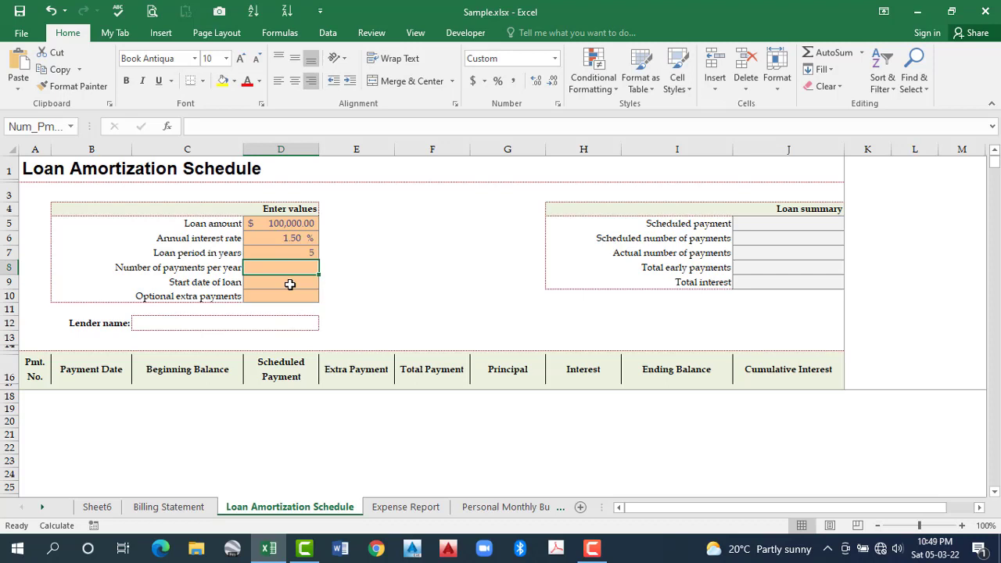
{"action": "type", "text": "6"}
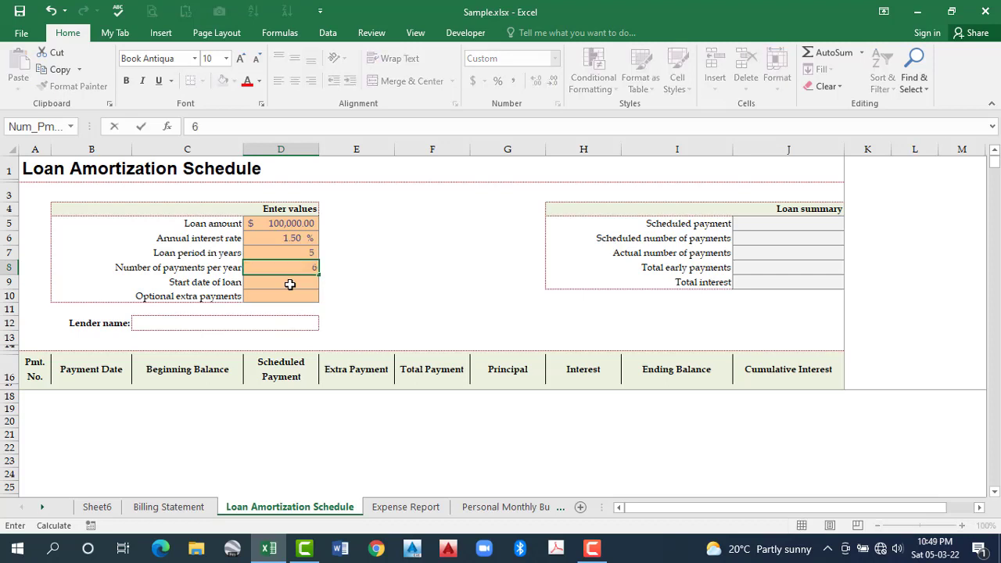
{"action": "key", "text": "Return"}
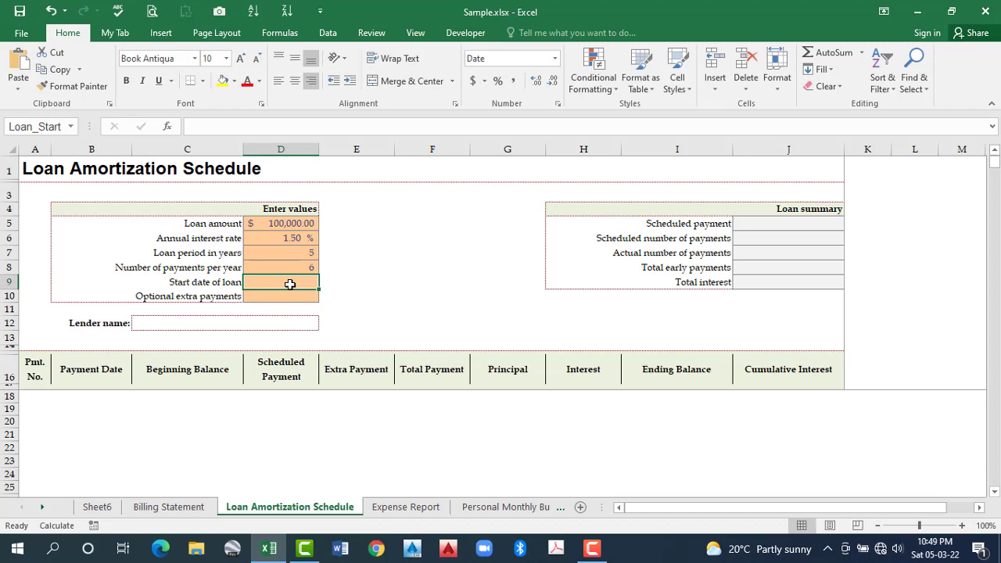
{"action": "type", "text": "2-3-"}
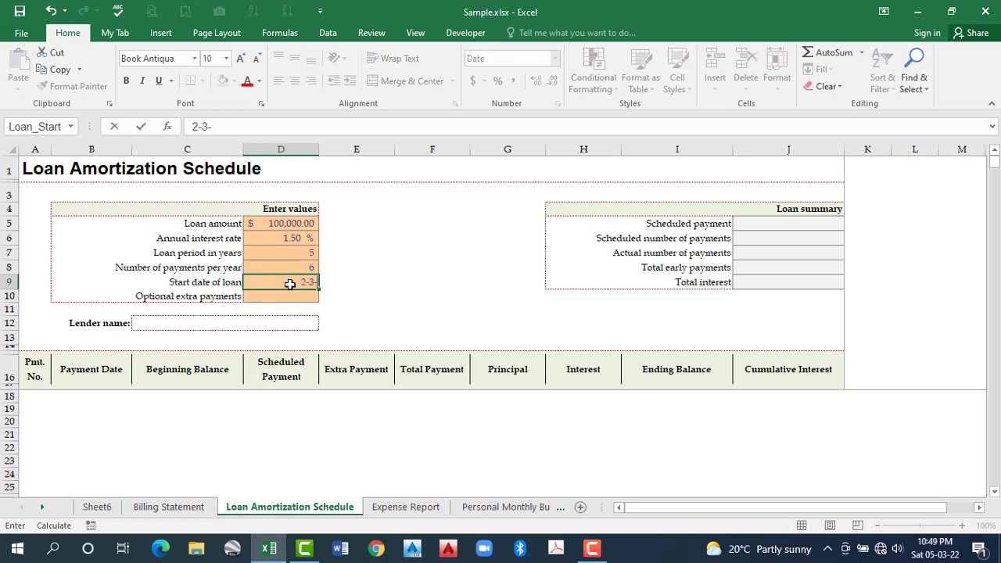
{"action": "type", "text": "21"}
{"action": "key", "text": "Return"}
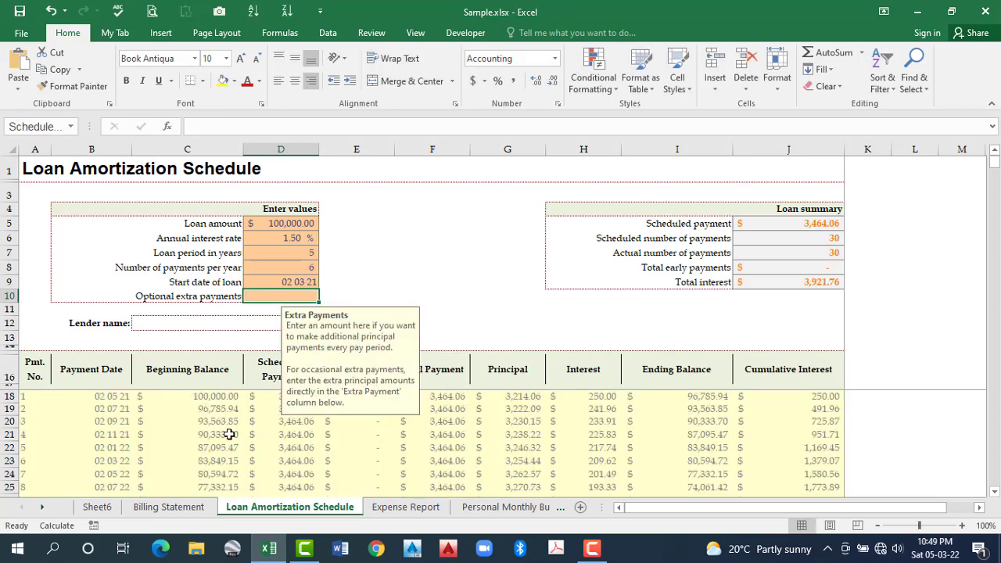
Inspect the payment 4 beginning balance formula and the rows for payments 4 to 10.
{"action": "left_click", "coordinate": [227, 428]}
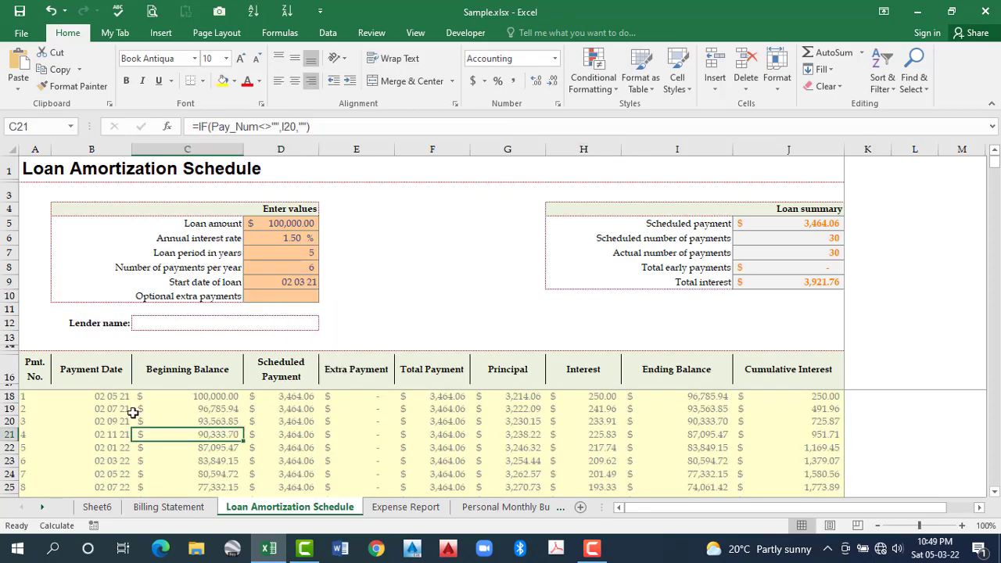
{"action": "scroll", "coordinate": [133, 412], "scroll_direction": "down", "scroll_amount": 1}
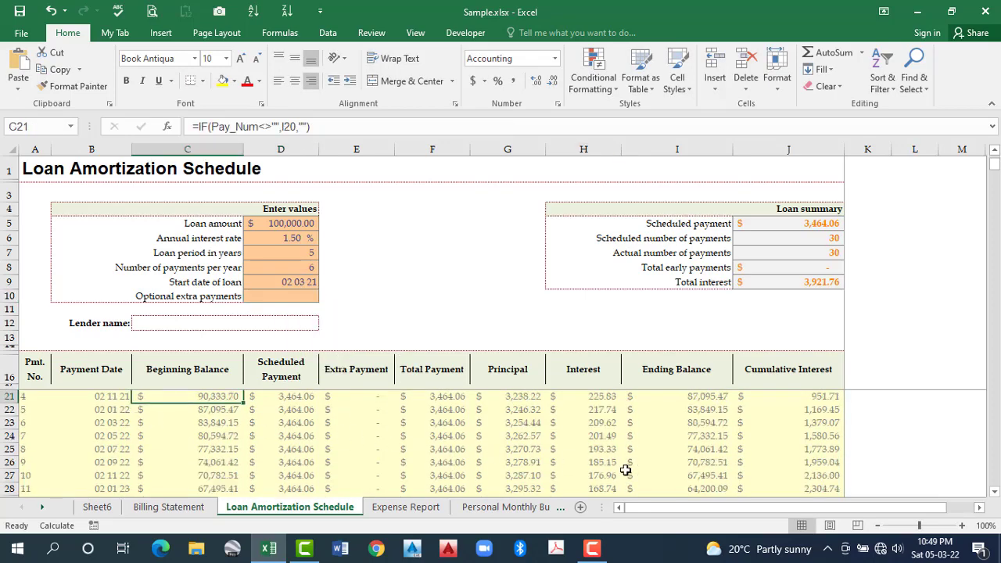
{"action": "left_click_drag", "start_coordinate": [90, 396], "coordinate": [704, 475]}
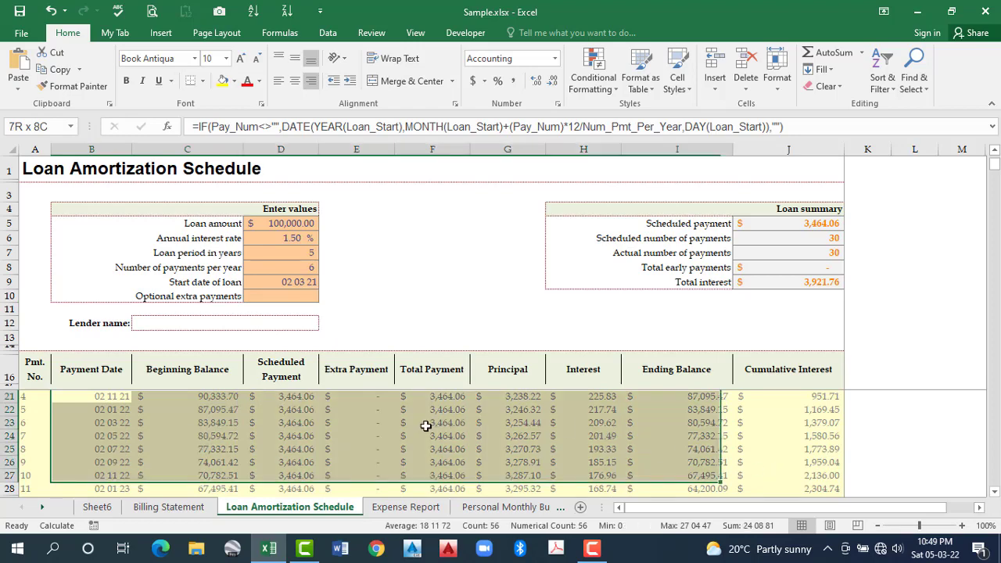
{"action": "left_click_drag", "start_coordinate": [425, 425], "coordinate": [368, 406]}
{"action": "scroll", "coordinate": [301, 403], "scroll_direction": "up", "scroll_amount": 1}
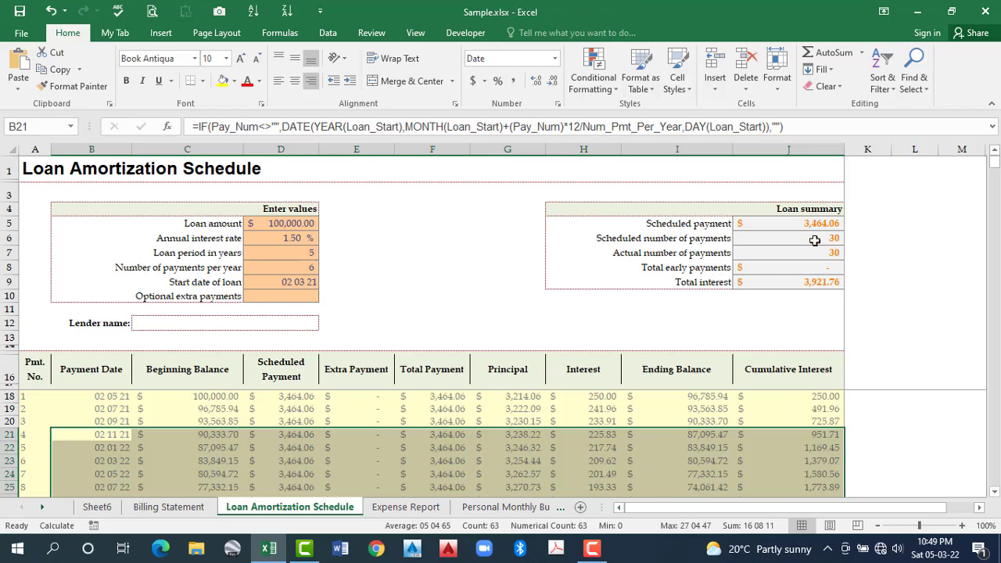
{"action": "key", "text": "ctrl+bracketleft"}
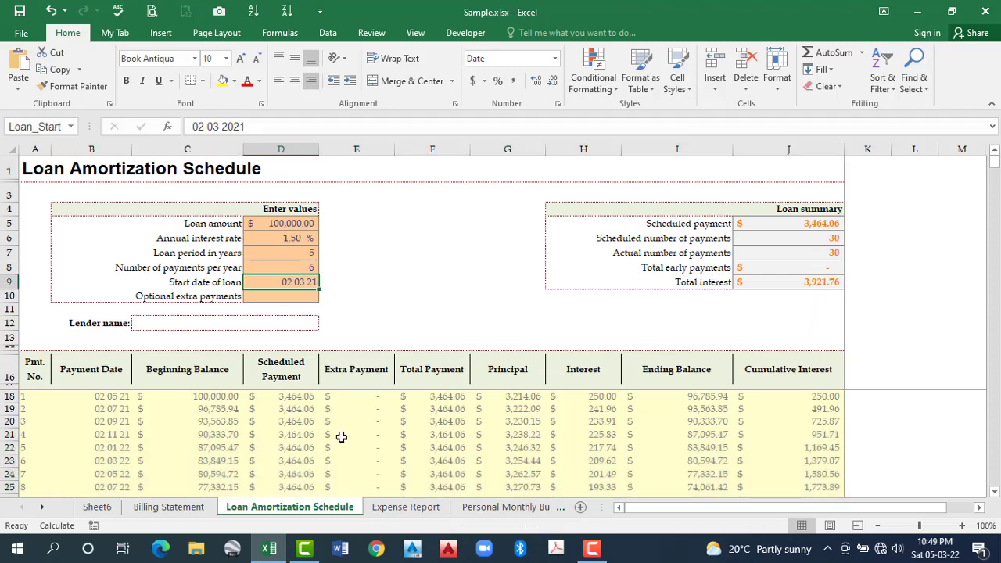
Inspect the payment date and extra payment formulas, expanding payment 5's extra payment formula in full.
{"action": "left_click", "coordinate": [341, 437]}
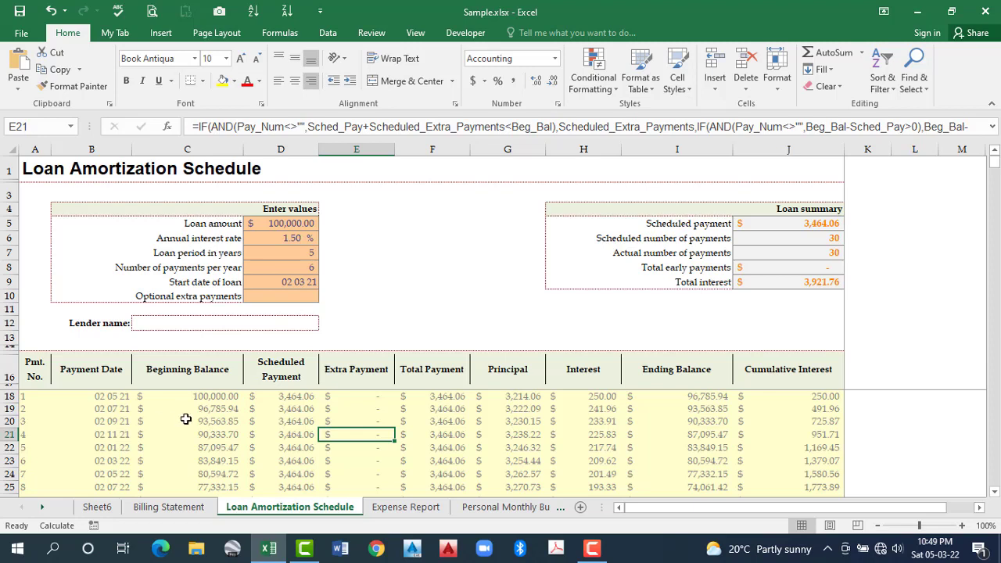
{"action": "key", "text": "Left"}
{"action": "key", "text": "Left"}
{"action": "key", "text": "Left"}
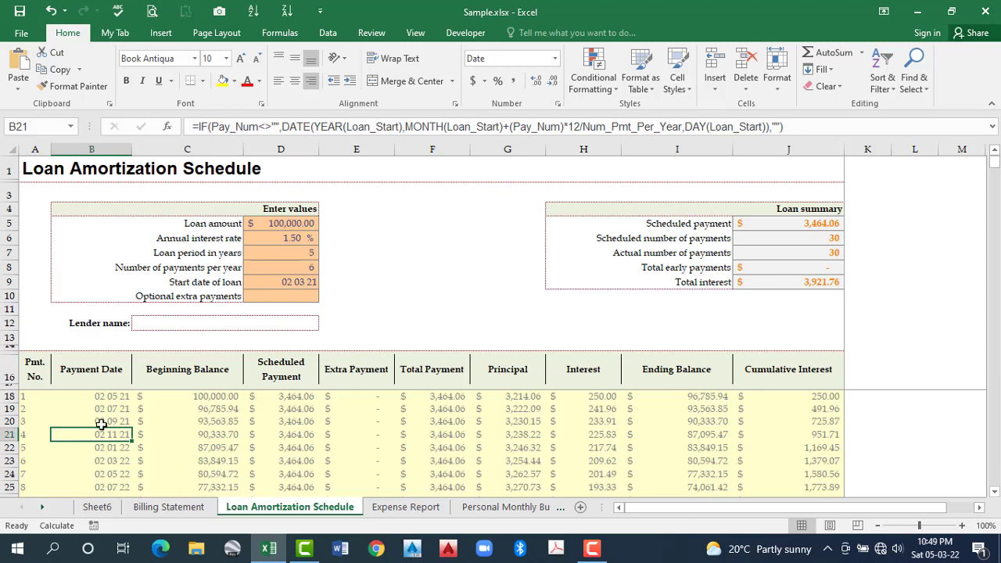
{"action": "key", "text": "Down"}
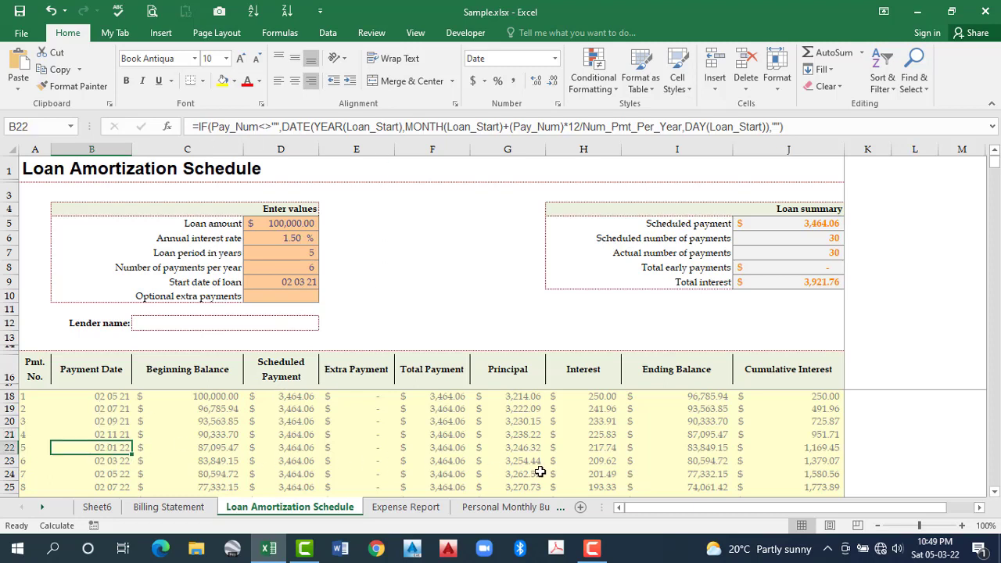
{"action": "left_click_drag", "start_coordinate": [90, 408], "coordinate": [539, 474]}
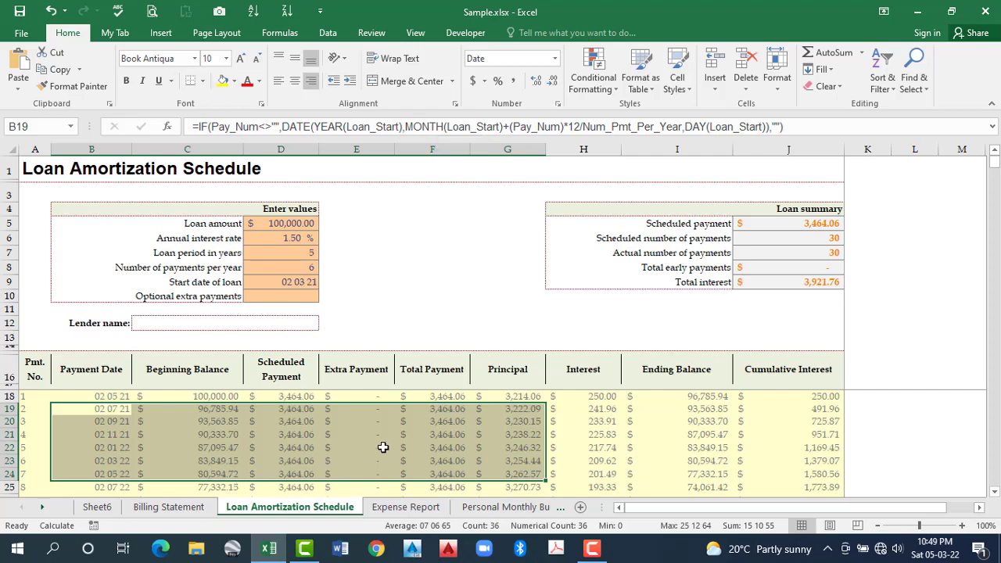
{"action": "left_click", "coordinate": [281, 447]}
{"action": "key", "text": "Right"}
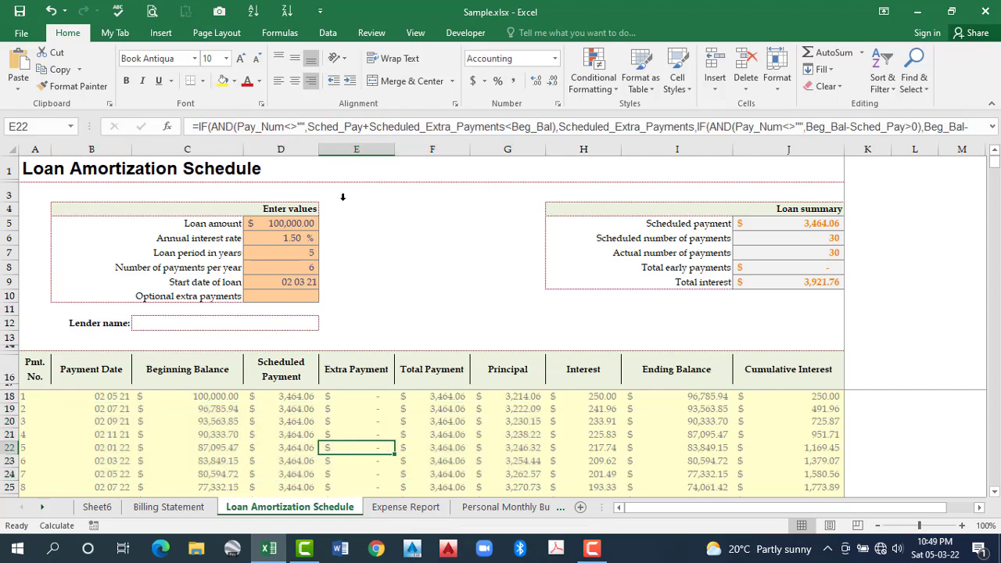
{"action": "key", "text": "ctrl+shift+u"}
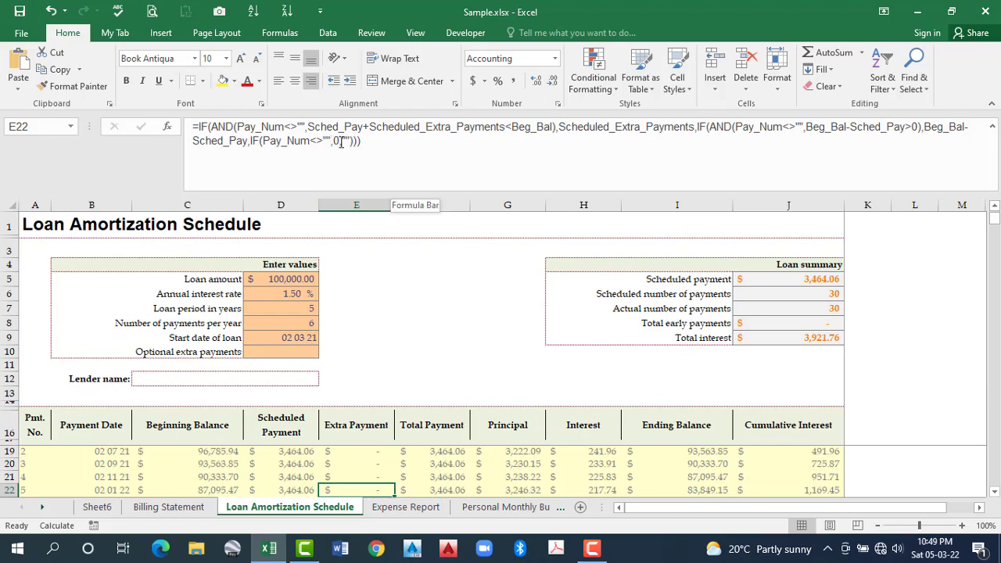
{"action": "left_click", "coordinate": [339, 184]}
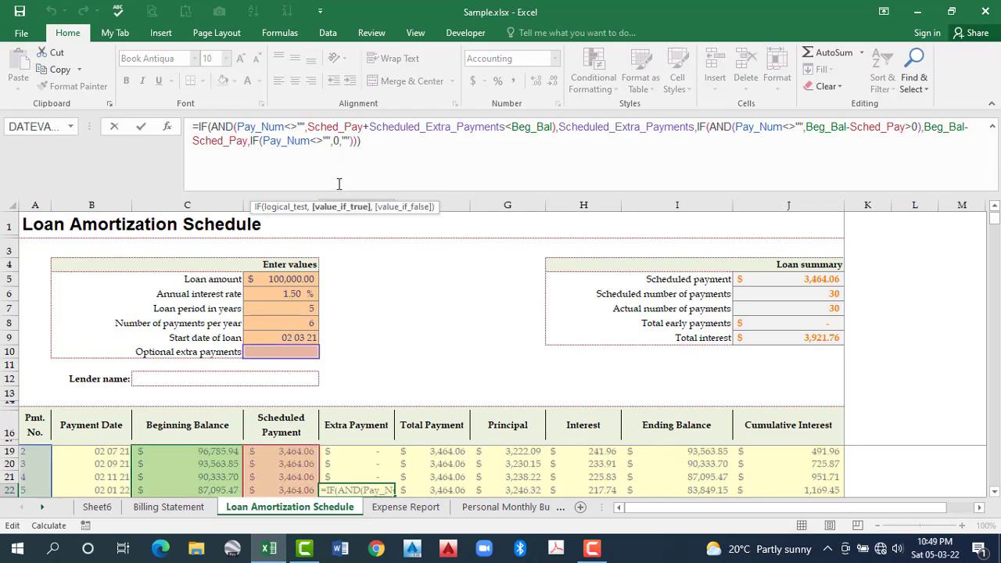
{"action": "key", "text": "BackSpace"}
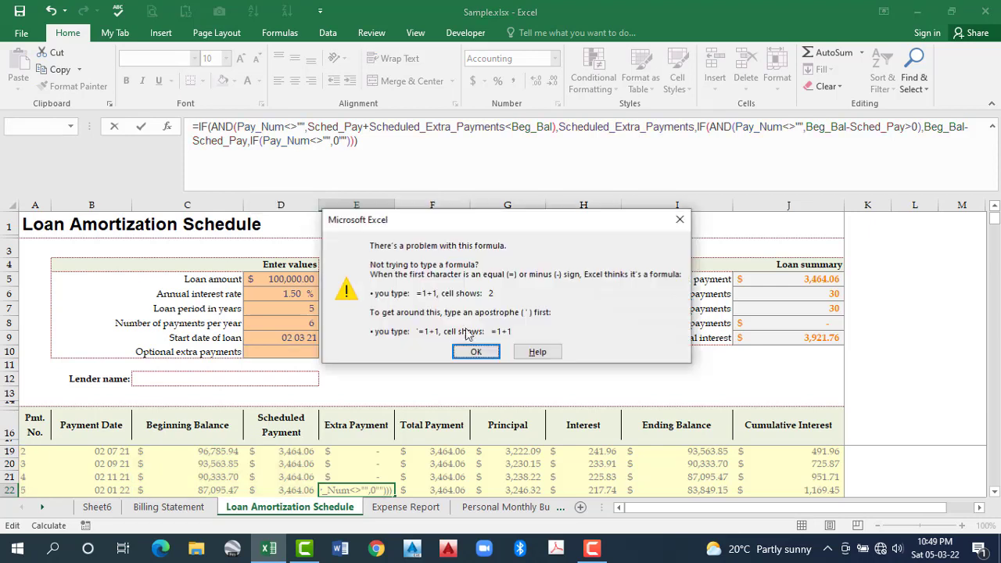
{"action": "key", "text": "Return"}
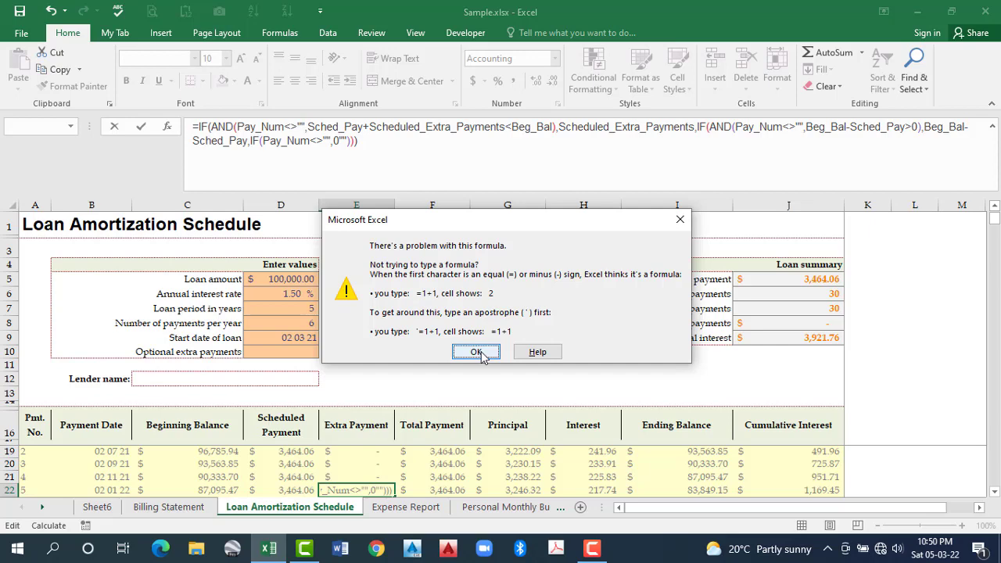
{"action": "left_click", "coordinate": [477, 352]}
{"action": "key", "text": "Escape"}
{"action": "left_click", "coordinate": [188, 464]}
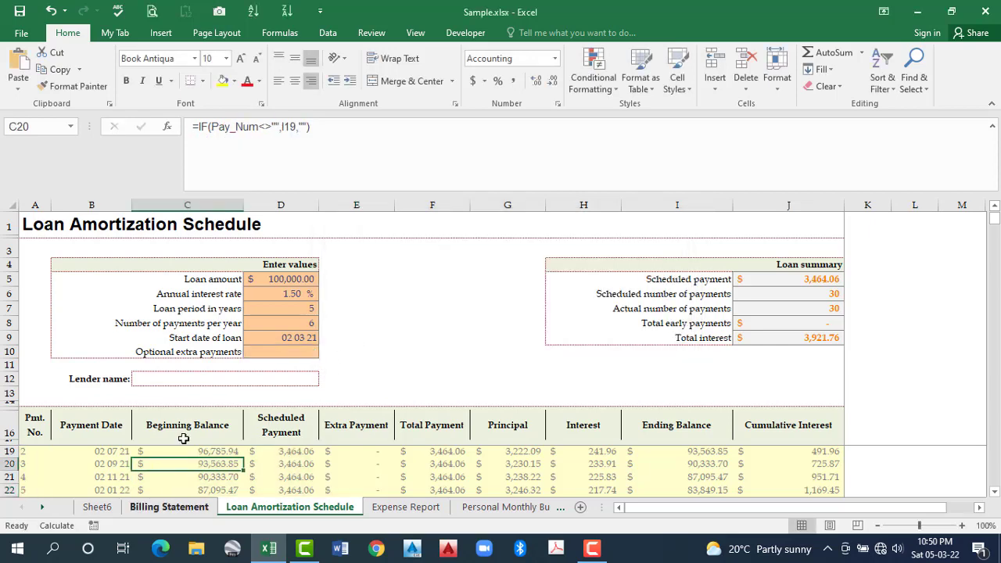
Go to Sheet6, collapse the formula bar to one line, and select B2:I24.
{"action": "key", "text": "ctrl+Page_Up"}
{"action": "key", "text": "ctrl+Page_Up"}
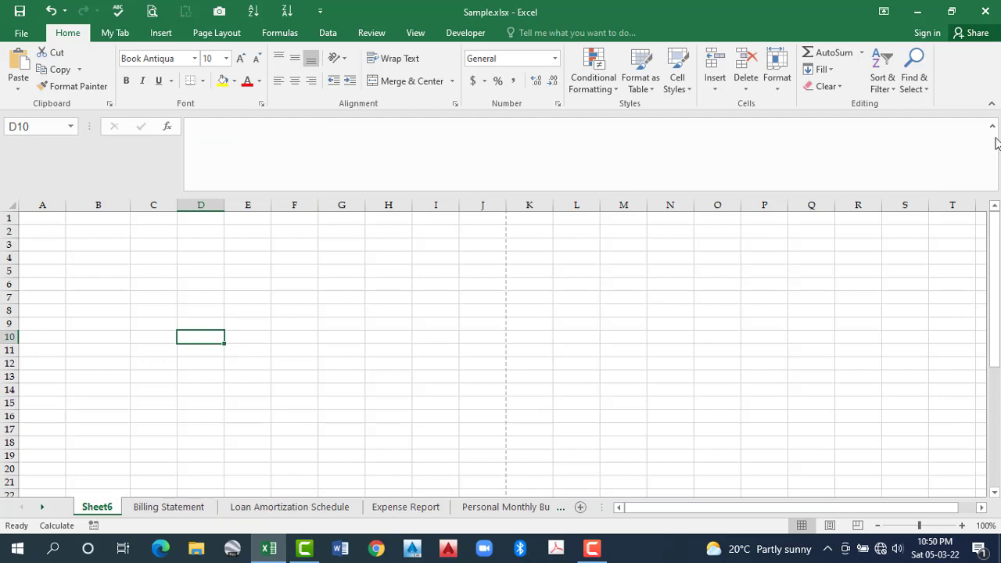
{"action": "left_click", "coordinate": [993, 126]}
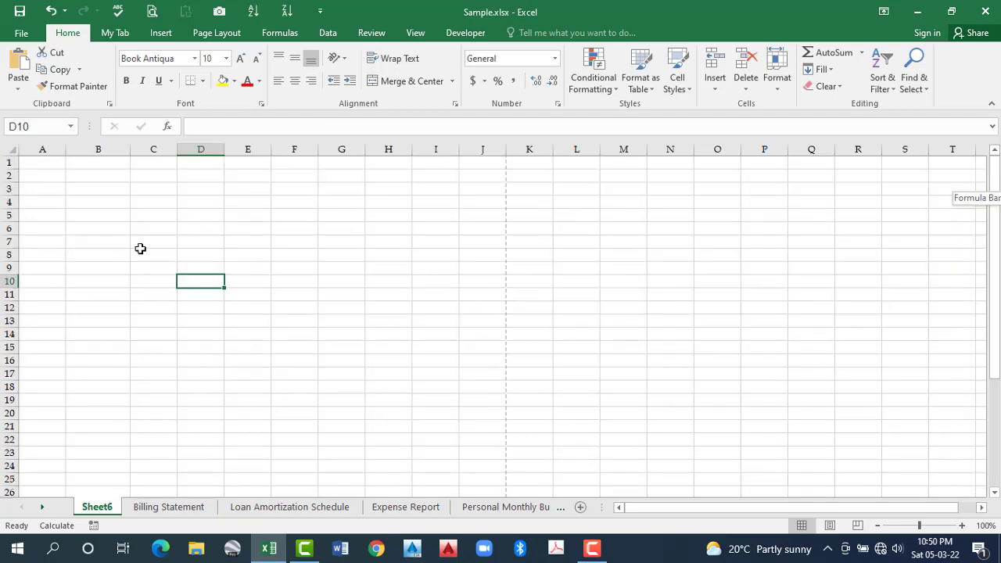
{"action": "left_click_drag", "start_coordinate": [146, 227], "coordinate": [443, 378]}
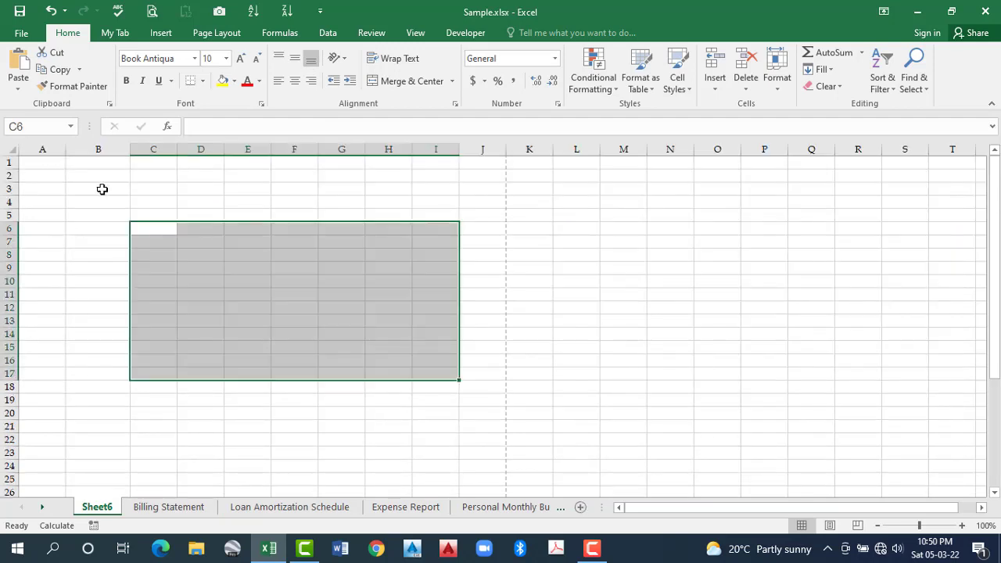
{"action": "left_click", "coordinate": [94, 186]}
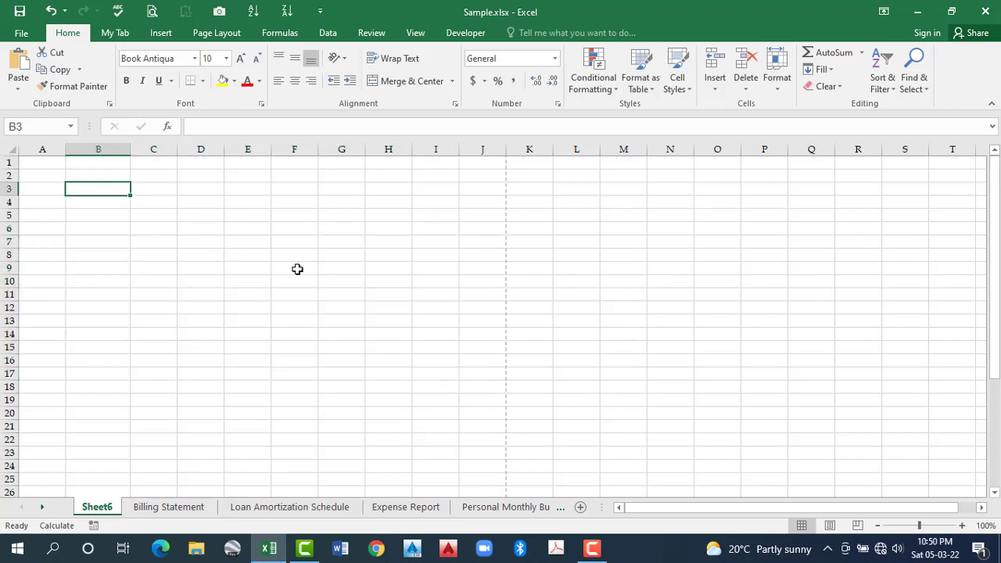
{"action": "left_click_drag", "start_coordinate": [98, 175], "coordinate": [388, 374]}
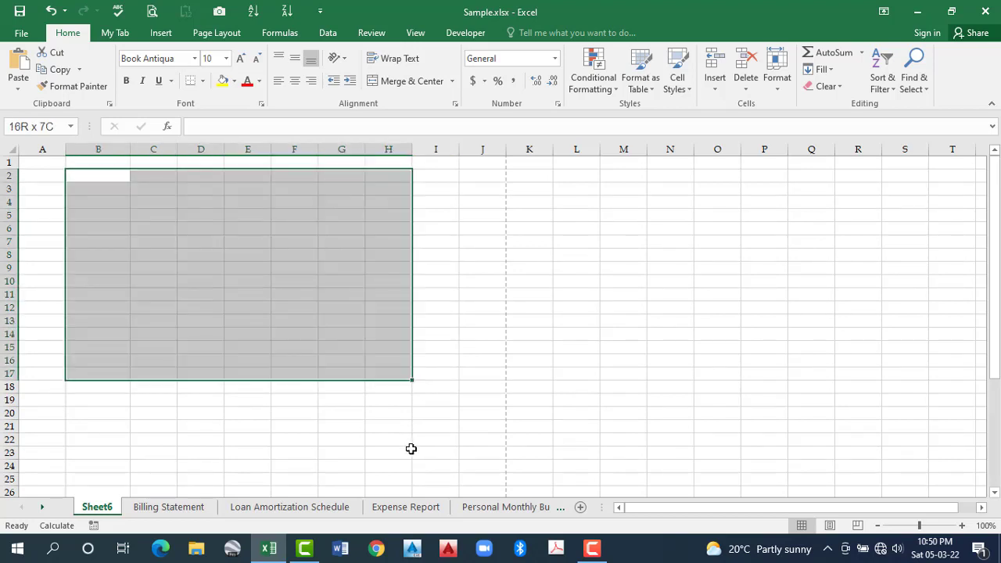
{"action": "left_click_drag", "start_coordinate": [410, 448], "coordinate": [434, 465]}
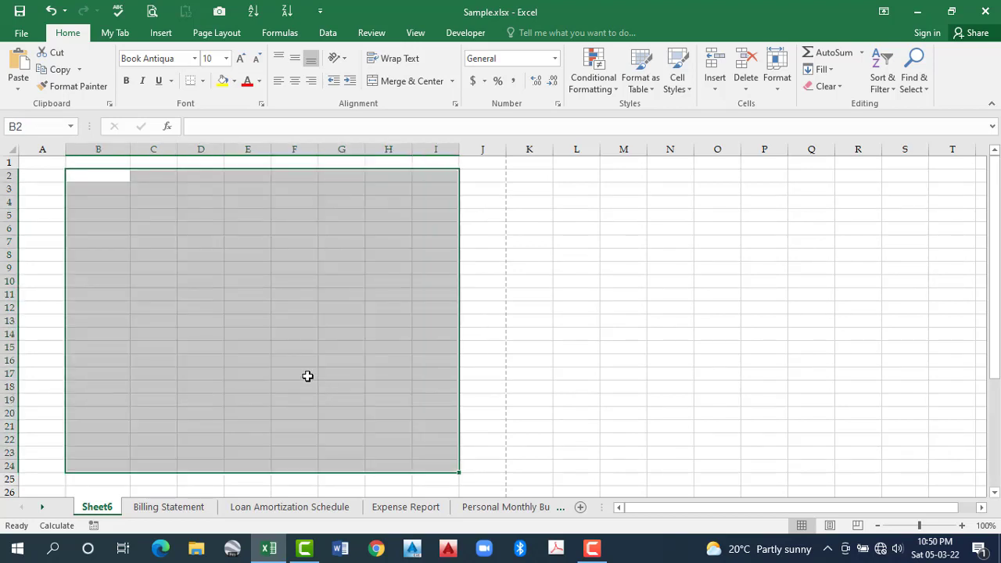